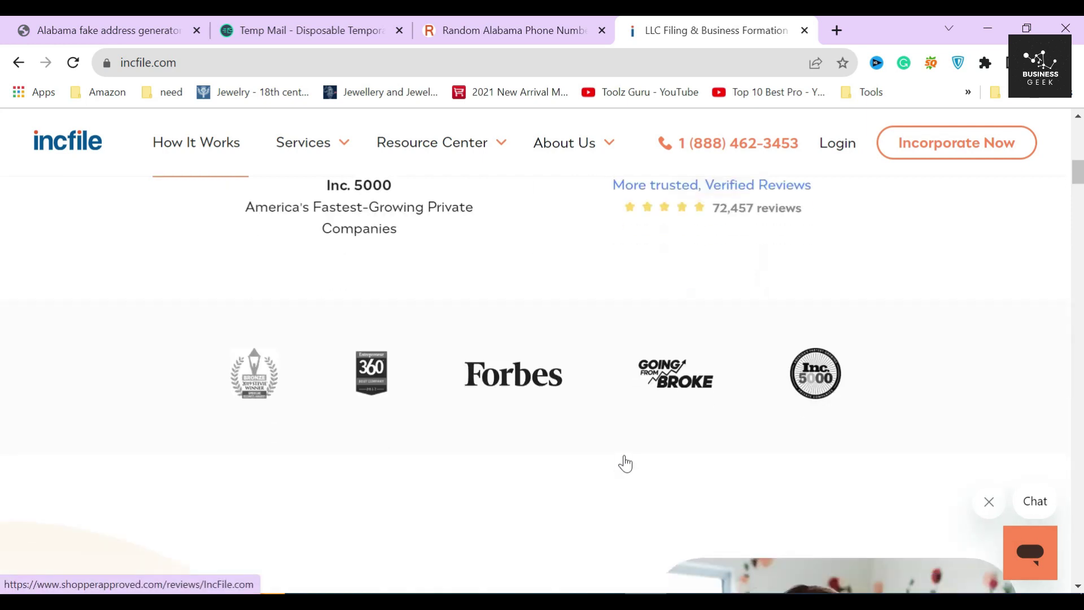
{"action": "scroll", "coordinate": [625, 455], "scroll_direction": "down", "scroll_amount": 15}
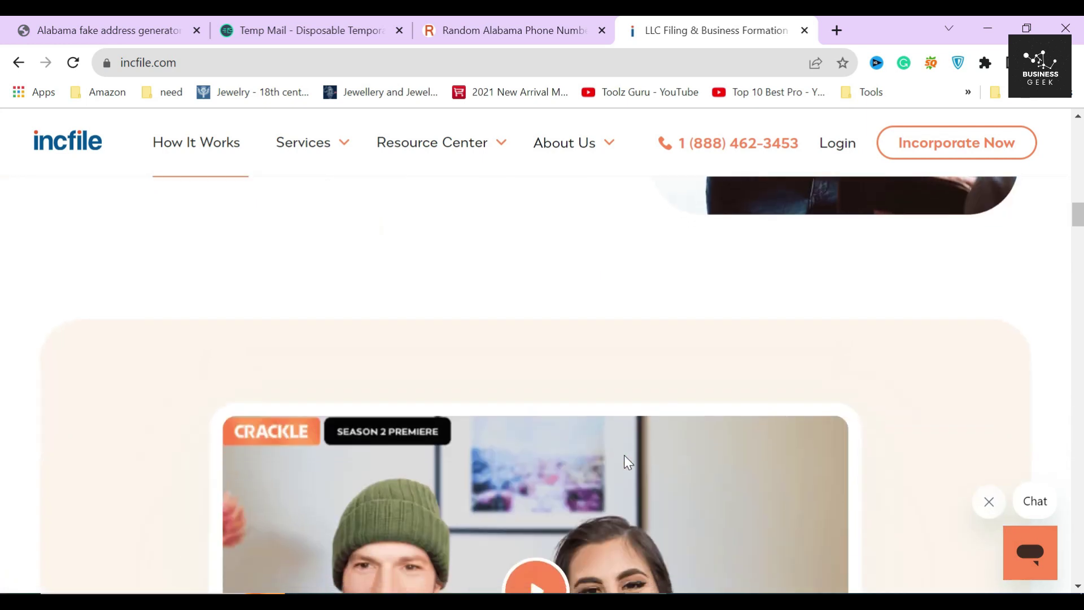
Step: Scroll the Incfile homepage, highlight the $0 business formation heading, then return to the top
{"action": "left_click_drag", "start_coordinate": [296, 352], "coordinate": [743, 411]}
{"action": "left_click", "coordinate": [714, 400]}
{"action": "left_click_drag", "start_coordinate": [284, 353], "coordinate": [481, 354]}
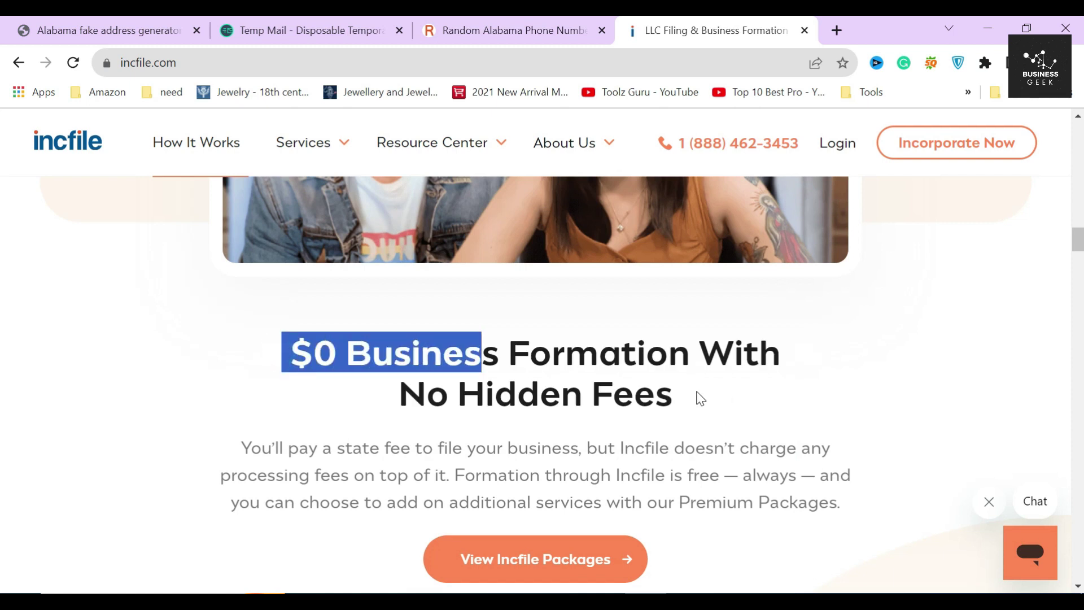
{"action": "left_click", "coordinate": [700, 398]}
{"action": "scroll", "coordinate": [689, 419], "scroll_direction": "up", "scroll_amount": 15}
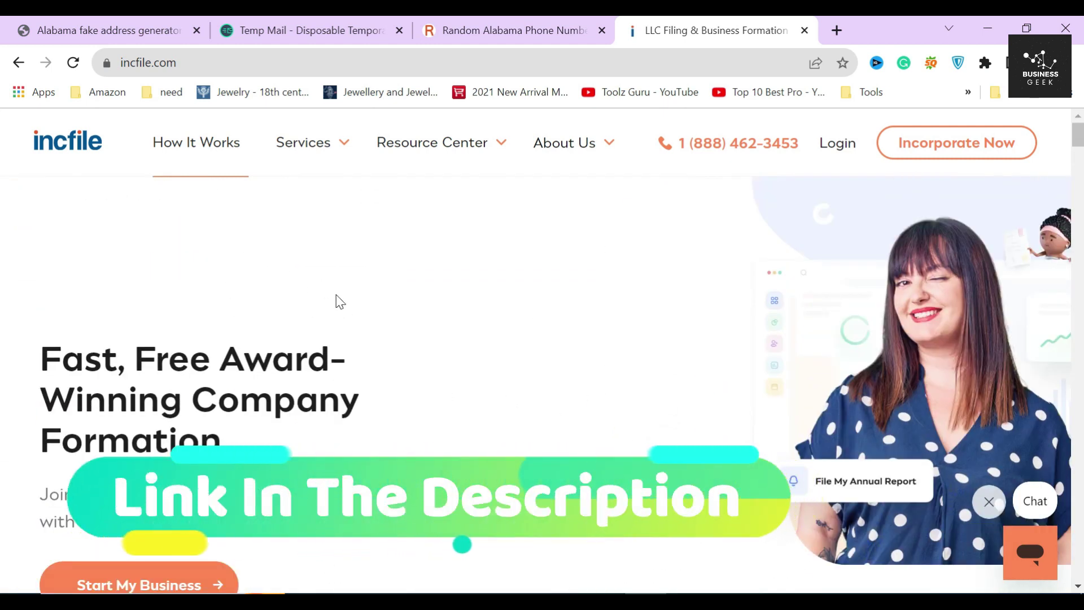
Step: Open the Form a C Corporation page from Services and start the order
{"action": "mouse_move", "coordinate": [305, 148]}
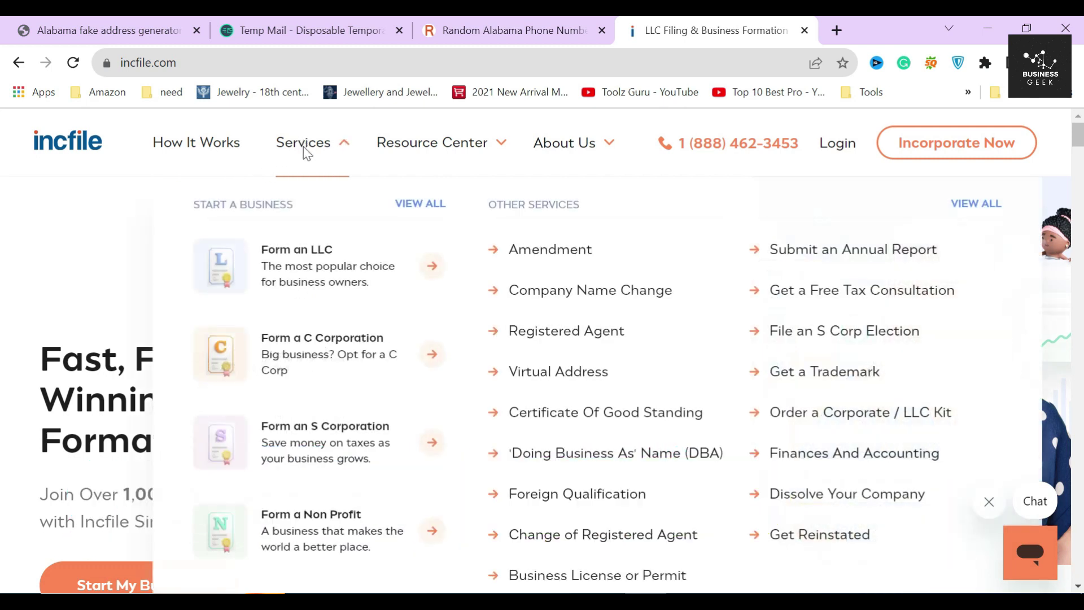
{"action": "left_click", "coordinate": [293, 357]}
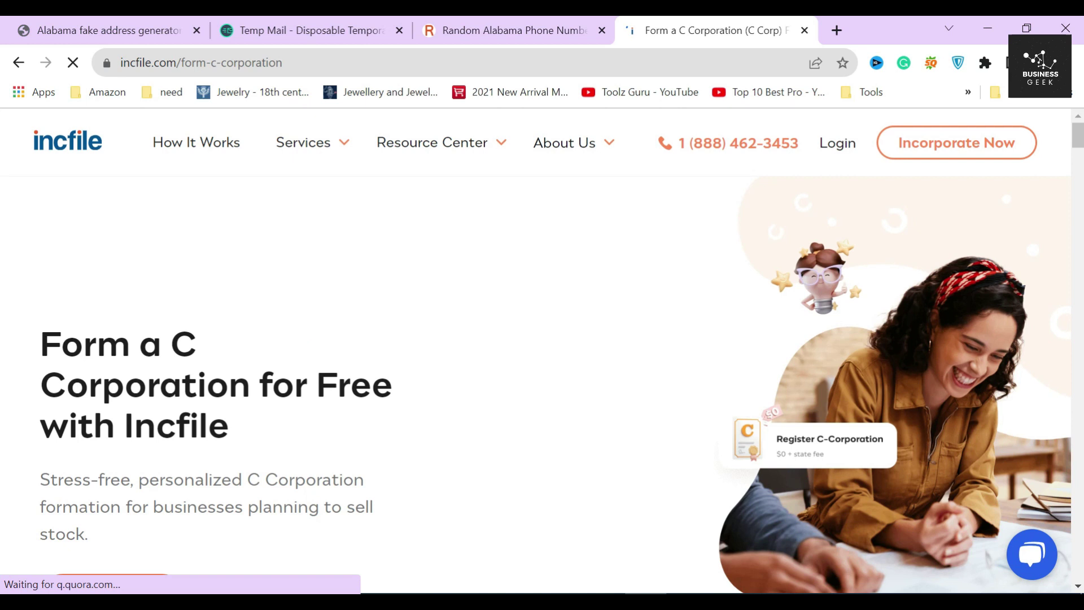
{"action": "left_click_drag", "start_coordinate": [35, 341], "coordinate": [223, 358]}
{"action": "scroll", "coordinate": [295, 356], "scroll_direction": "down", "scroll_amount": 1}
{"action": "left_click", "coordinate": [295, 356]}
{"action": "left_click", "coordinate": [124, 519]}
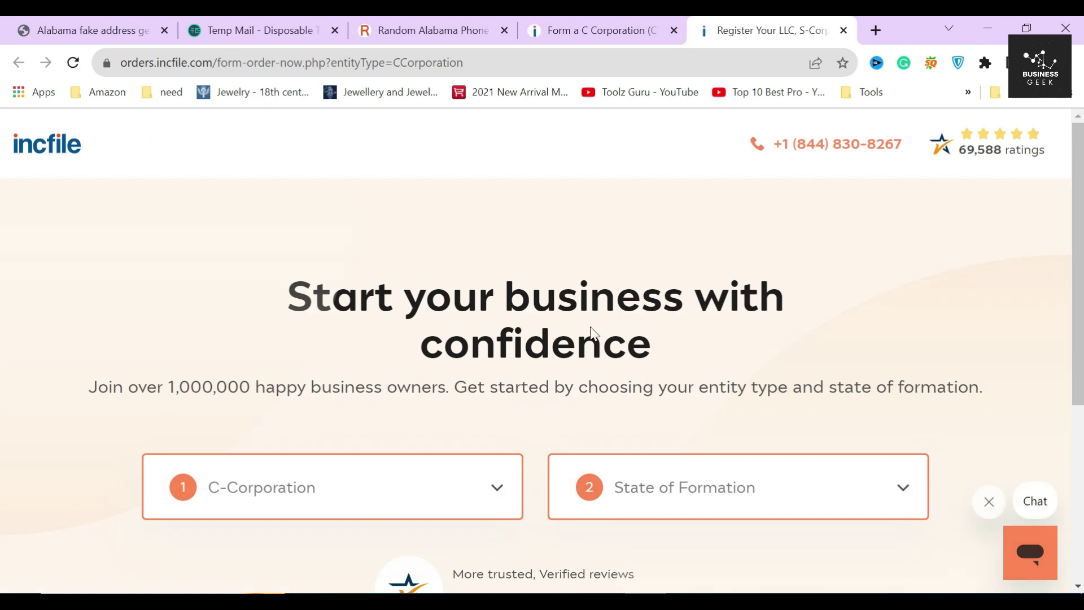
Step: Choose Alabama as the state of formation to reveal the package prices
{"action": "scroll", "coordinate": [483, 370], "scroll_direction": "down", "scroll_amount": 3}
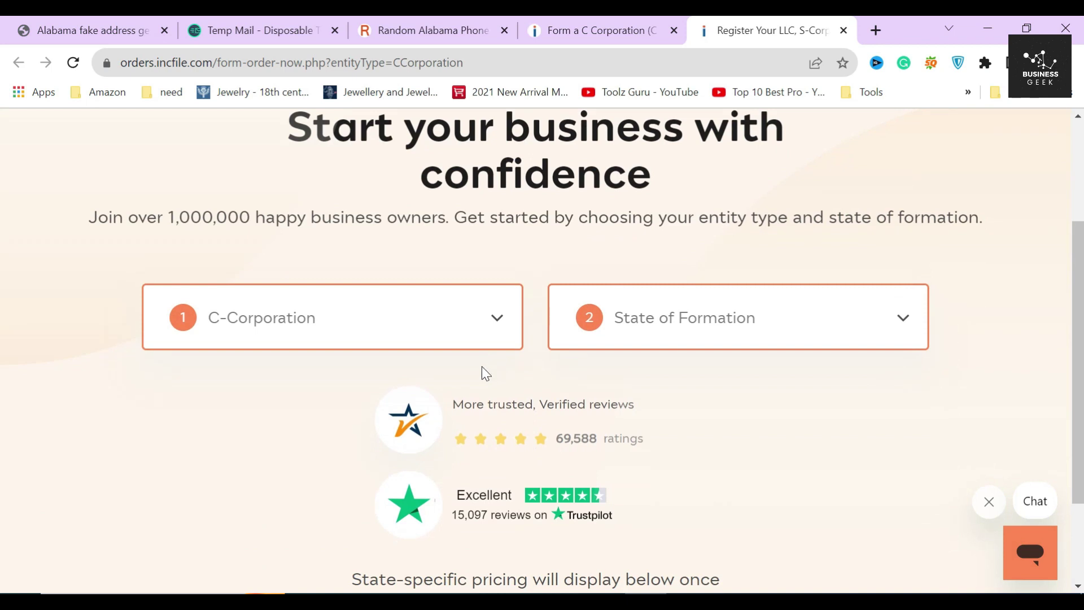
{"action": "scroll", "coordinate": [412, 362], "scroll_direction": "up", "scroll_amount": 3}
{"action": "scroll", "coordinate": [415, 364], "scroll_direction": "down", "scroll_amount": 2}
{"action": "left_click", "coordinate": [737, 403]}
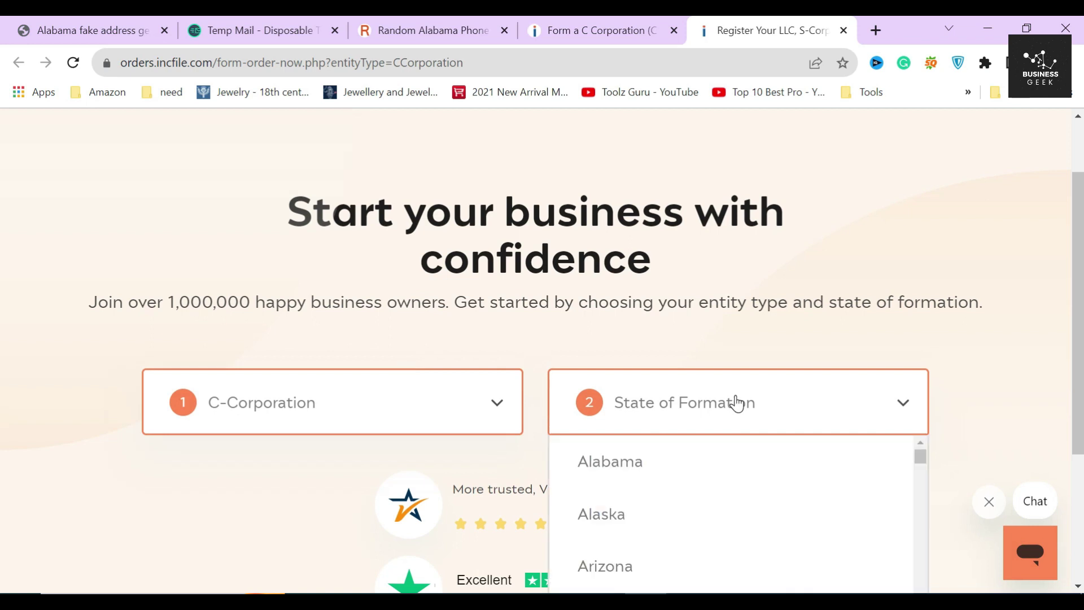
{"action": "left_click", "coordinate": [687, 462]}
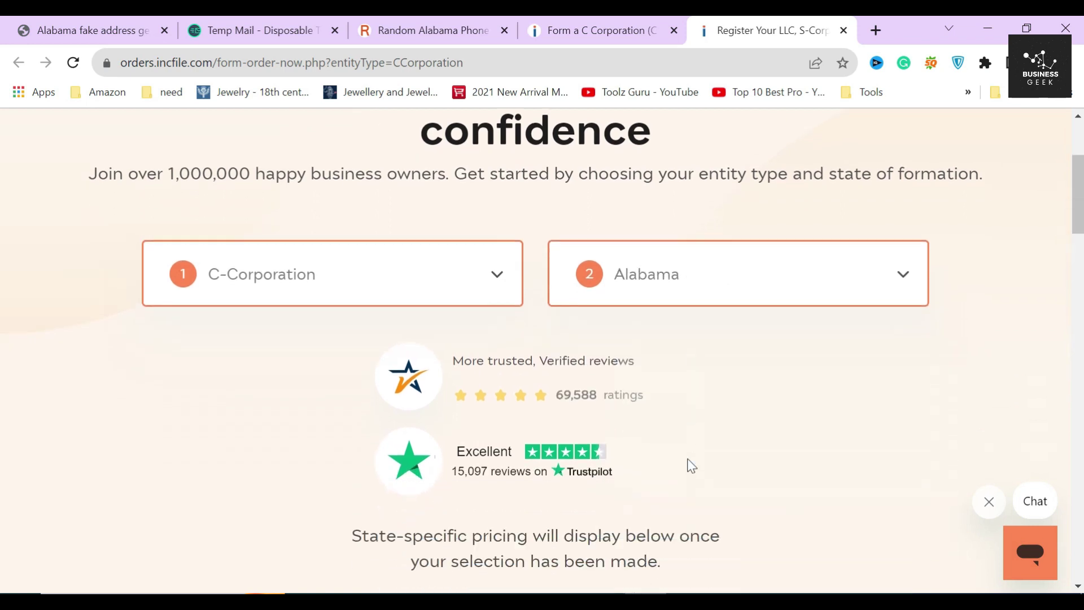
{"action": "left_click", "coordinate": [368, 357]}
{"action": "left_click", "coordinate": [527, 167]}
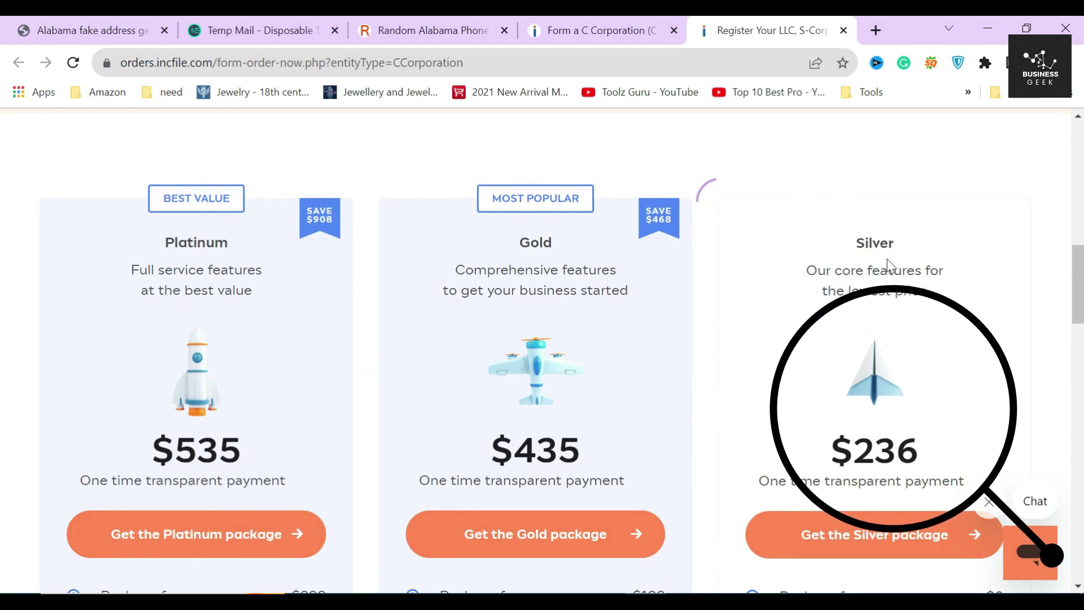
{"action": "double_click", "coordinate": [875, 242]}
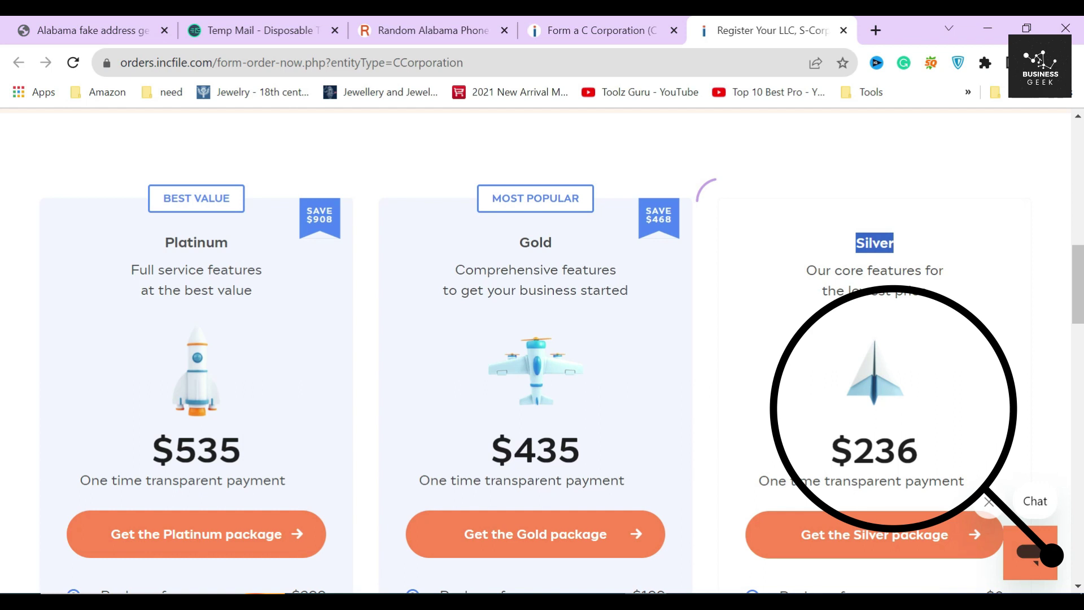
{"action": "scroll", "coordinate": [886, 335], "scroll_direction": "down", "scroll_amount": 2}
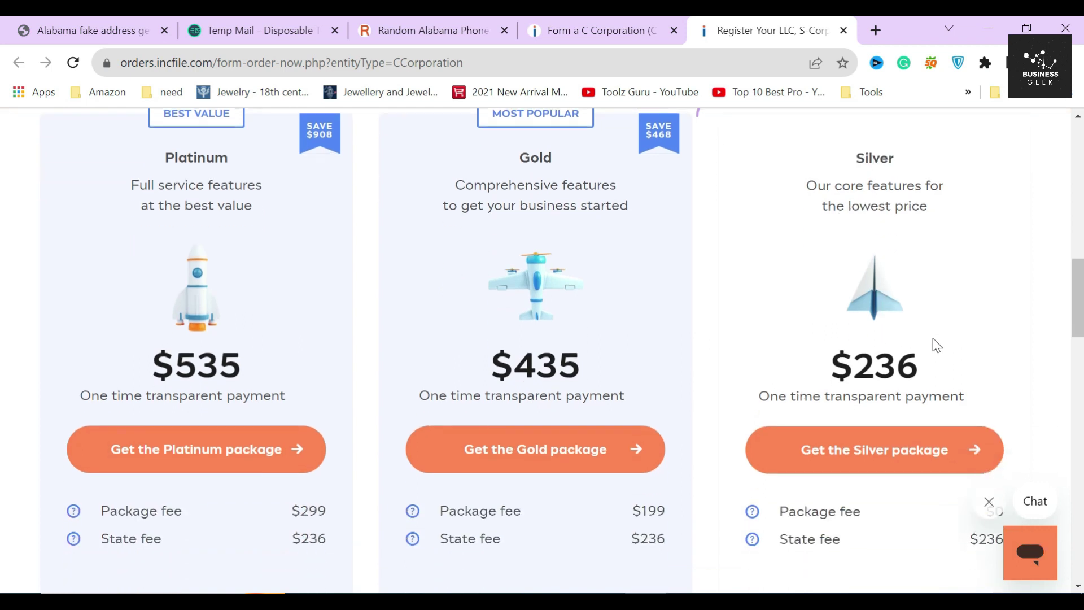
{"action": "scroll", "coordinate": [967, 455], "scroll_direction": "down", "scroll_amount": 3}
{"action": "double_click", "coordinate": [1008, 345]}
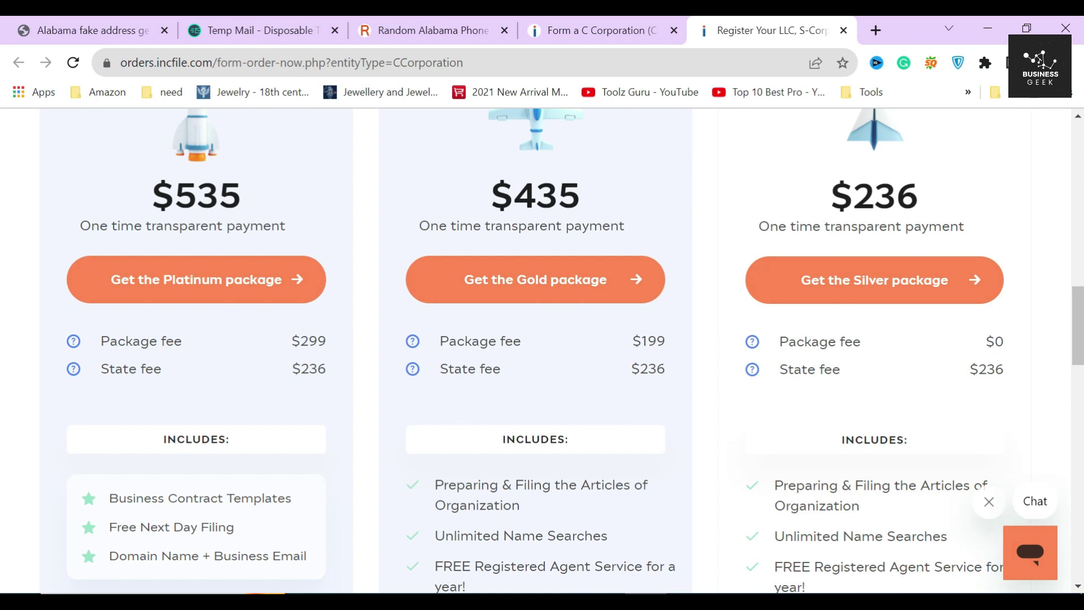
{"action": "scroll", "coordinate": [575, 354], "scroll_direction": "up", "scroll_amount": 2}
{"action": "left_click_drag", "start_coordinate": [829, 281], "coordinate": [933, 293]}
{"action": "scroll", "coordinate": [967, 308], "scroll_direction": "up", "scroll_amount": 2}
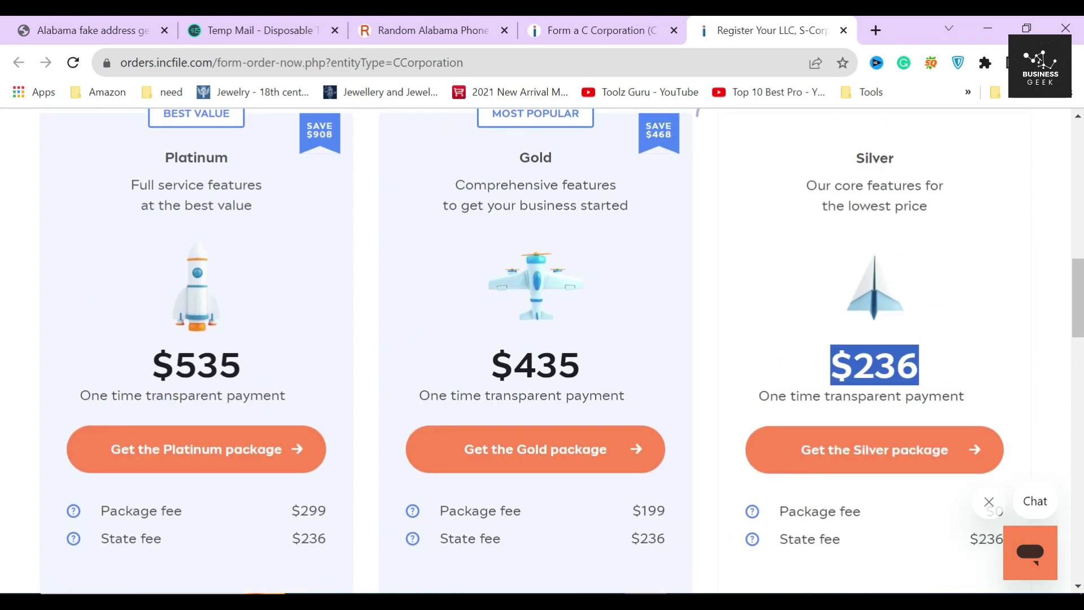
{"action": "scroll", "coordinate": [907, 425], "scroll_direction": "down", "scroll_amount": 6}
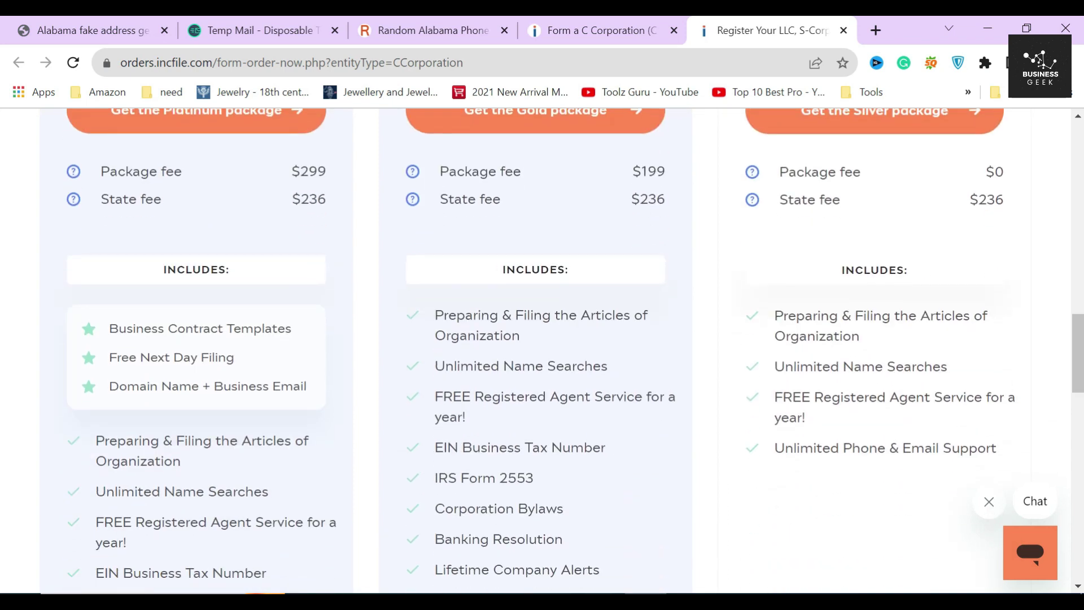
{"action": "left_click_drag", "start_coordinate": [774, 327], "coordinate": [868, 345]}
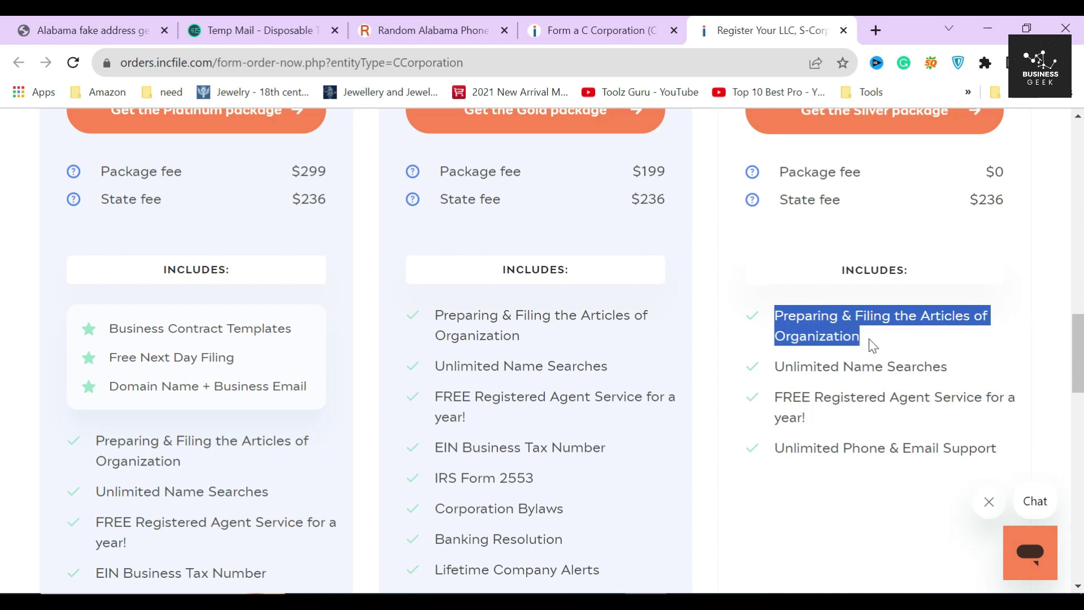
{"action": "left_click", "coordinate": [871, 343]}
{"action": "left_click_drag", "start_coordinate": [773, 371], "coordinate": [967, 375]}
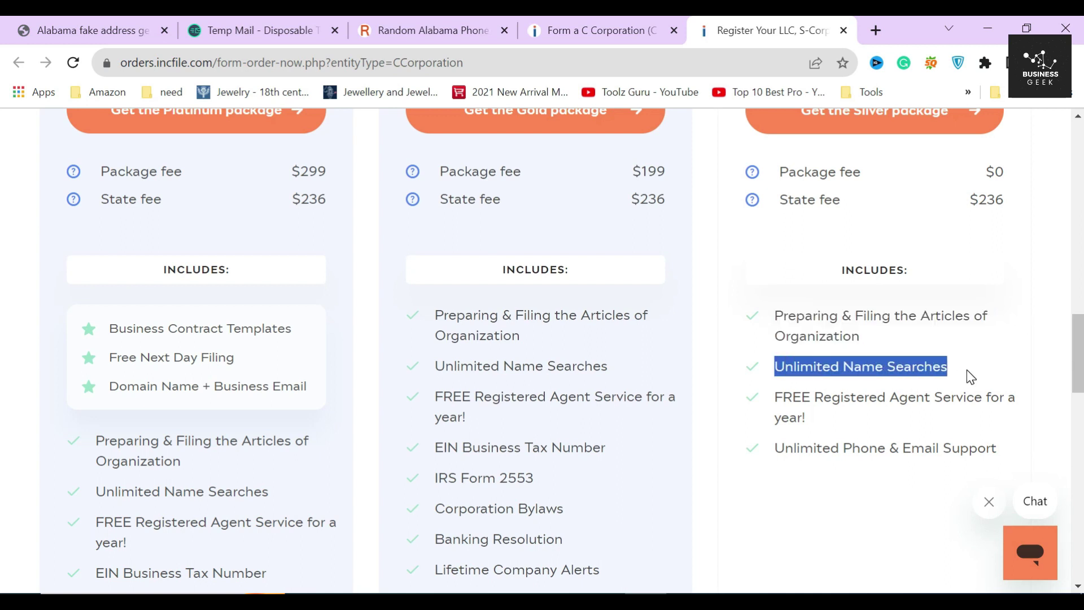
{"action": "left_click", "coordinate": [765, 375]}
{"action": "left_click_drag", "start_coordinate": [773, 397], "coordinate": [815, 418]}
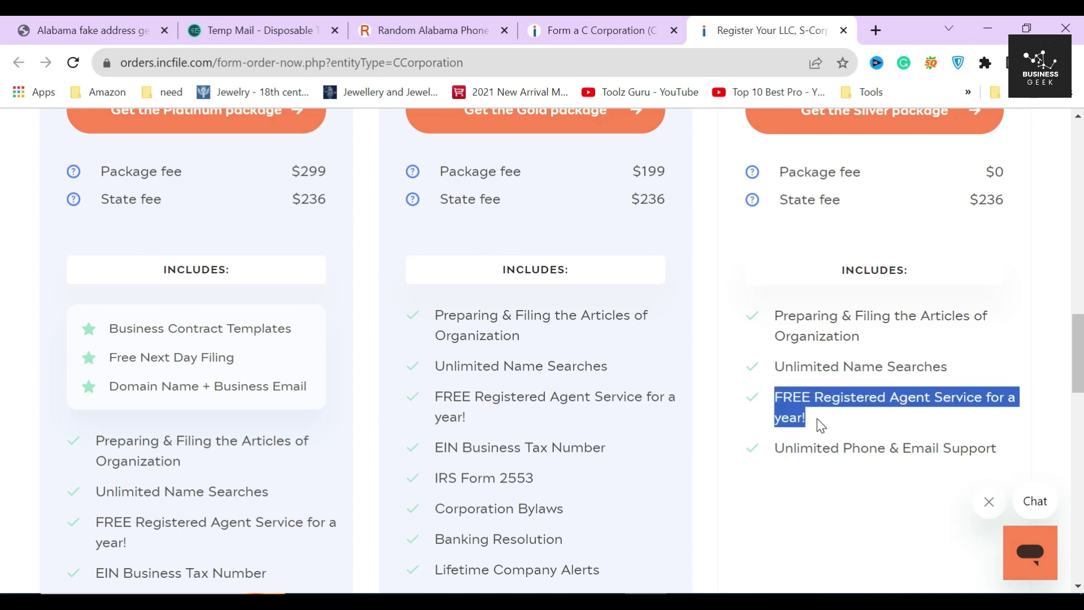
{"action": "left_click", "coordinate": [817, 419]}
{"action": "left_click_drag", "start_coordinate": [773, 450], "coordinate": [977, 449]}
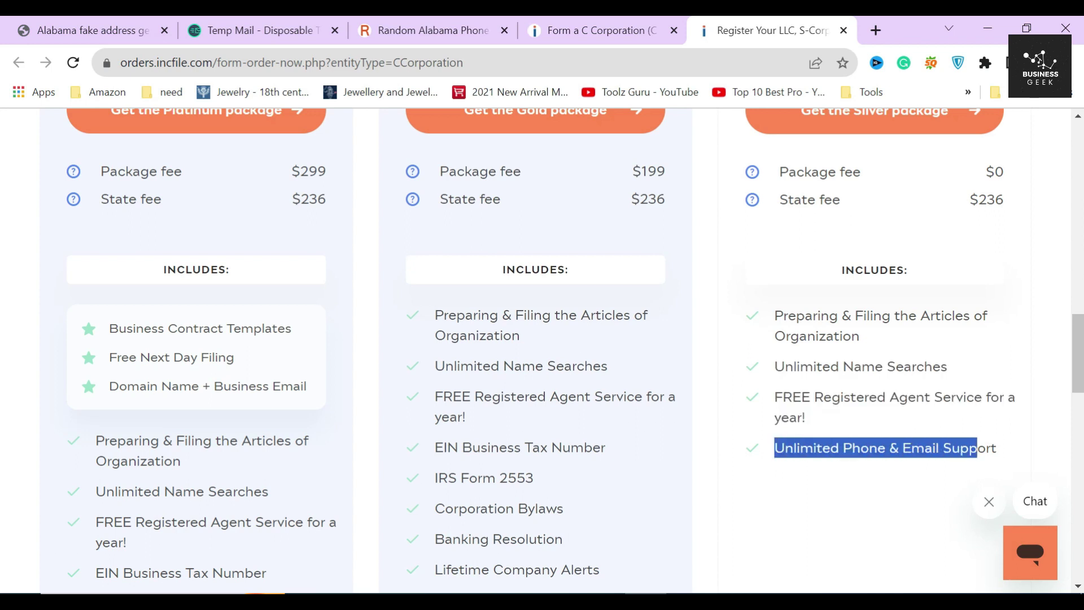
{"action": "left_click", "coordinate": [1015, 449]}
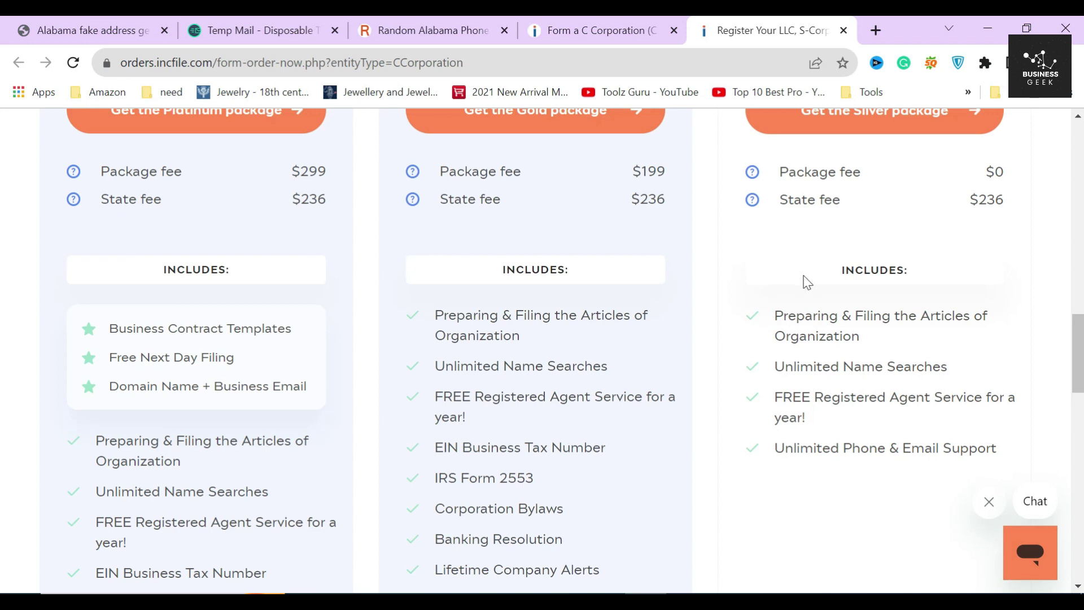
{"action": "scroll", "coordinate": [790, 290], "scroll_direction": "up", "scroll_amount": 5}
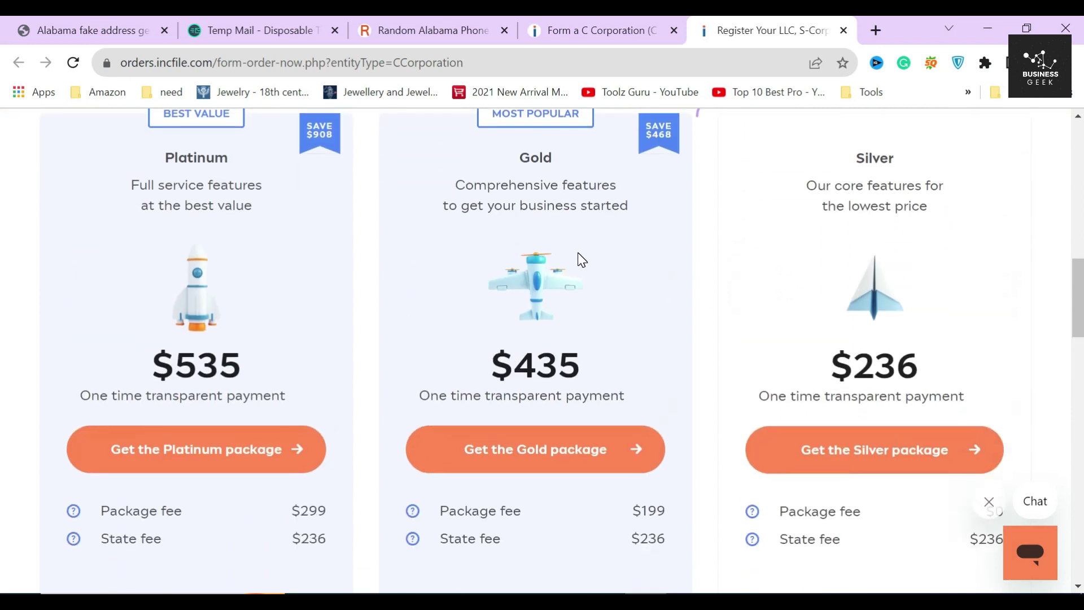
{"action": "scroll", "coordinate": [580, 258], "scroll_direction": "up", "scroll_amount": 1}
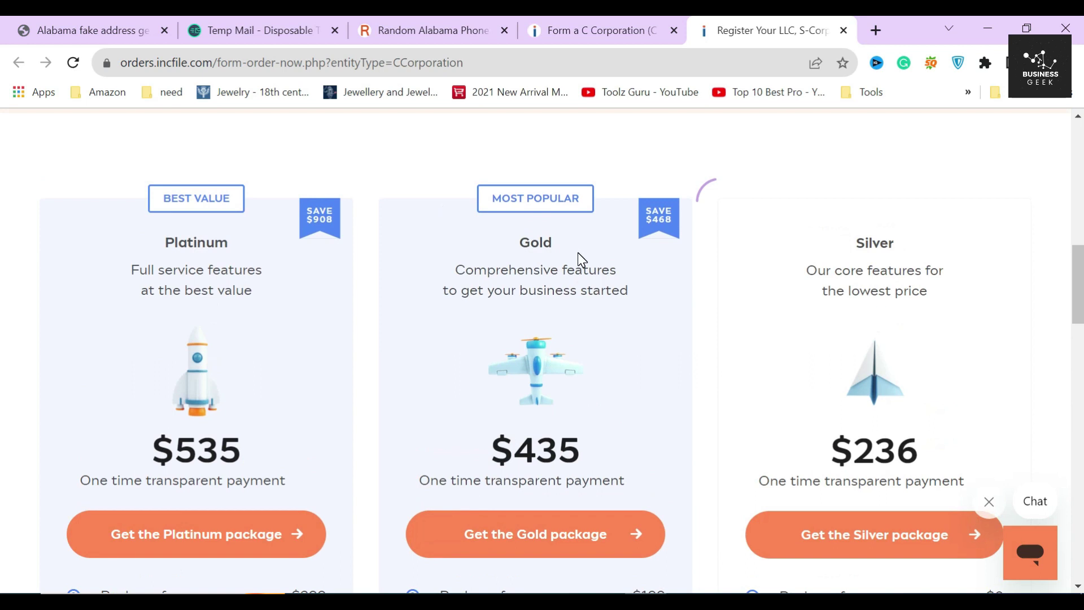
{"action": "double_click", "coordinate": [533, 244]}
{"action": "left_click_drag", "start_coordinate": [451, 272], "coordinate": [653, 290]}
{"action": "left_click_drag", "start_coordinate": [481, 446], "coordinate": [601, 460]}
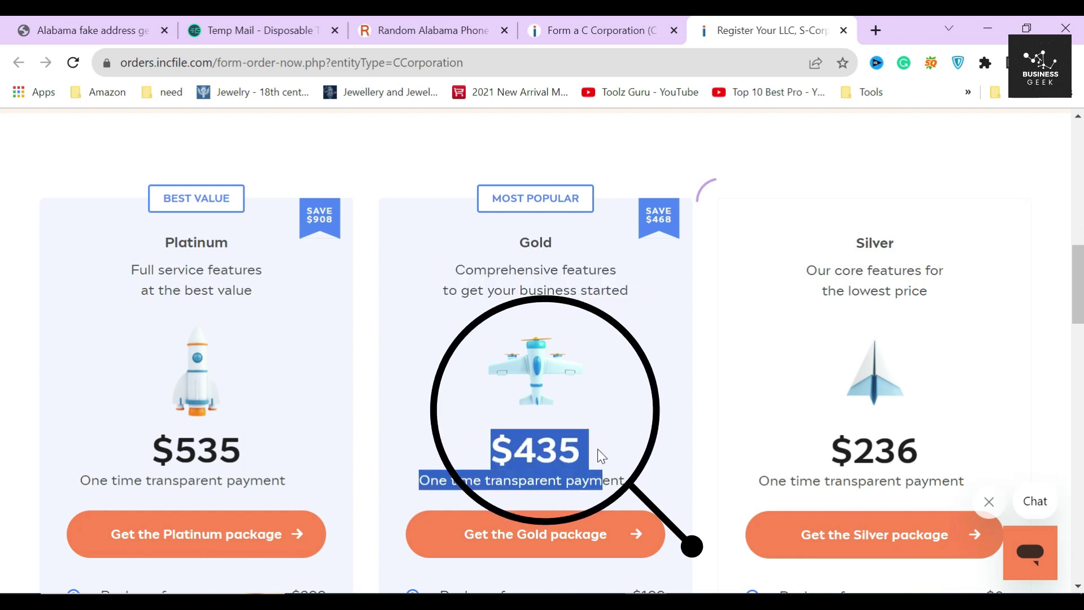
{"action": "left_click_drag", "start_coordinate": [490, 449], "coordinate": [582, 453]}
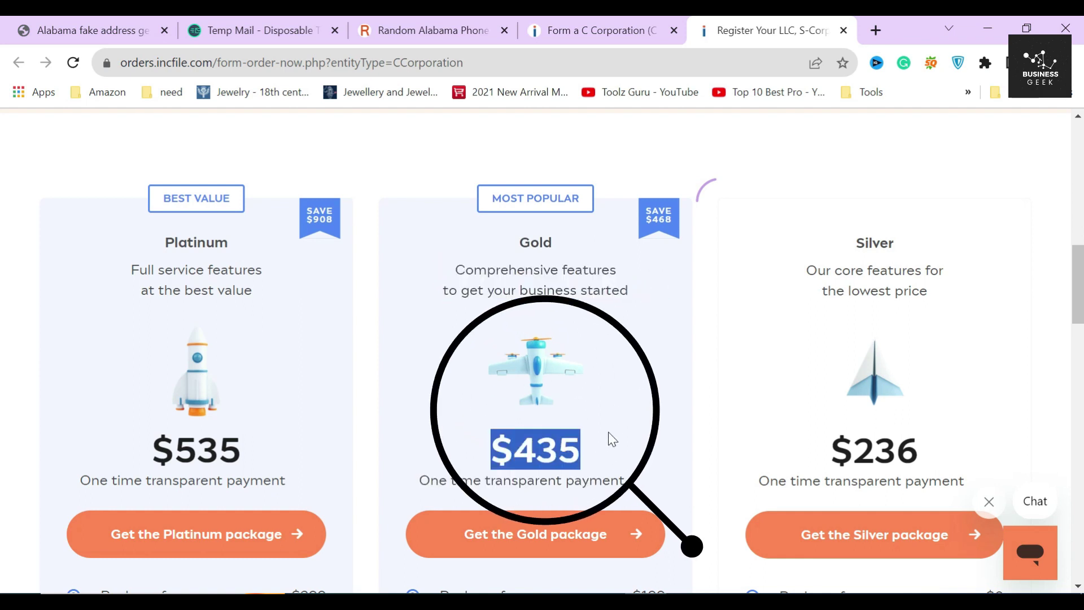
{"action": "scroll", "coordinate": [608, 433], "scroll_direction": "down", "scroll_amount": 2}
{"action": "scroll", "coordinate": [604, 414], "scroll_direction": "down", "scroll_amount": 3}
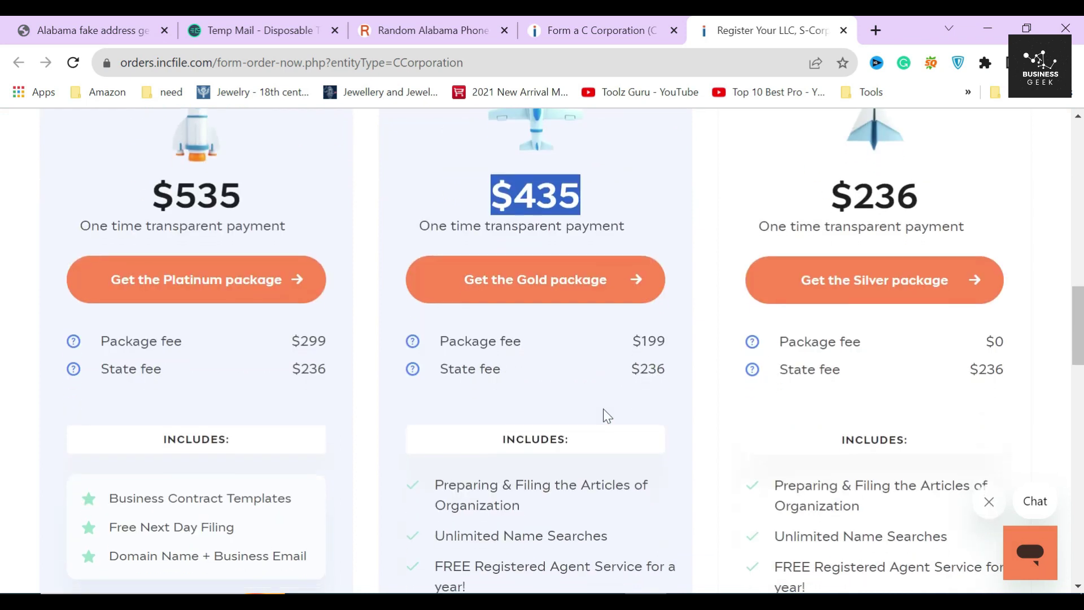
{"action": "left_click_drag", "start_coordinate": [641, 341], "coordinate": [685, 380]}
{"action": "left_click", "coordinate": [681, 376]}
{"action": "scroll", "coordinate": [626, 418], "scroll_direction": "down", "scroll_amount": 3}
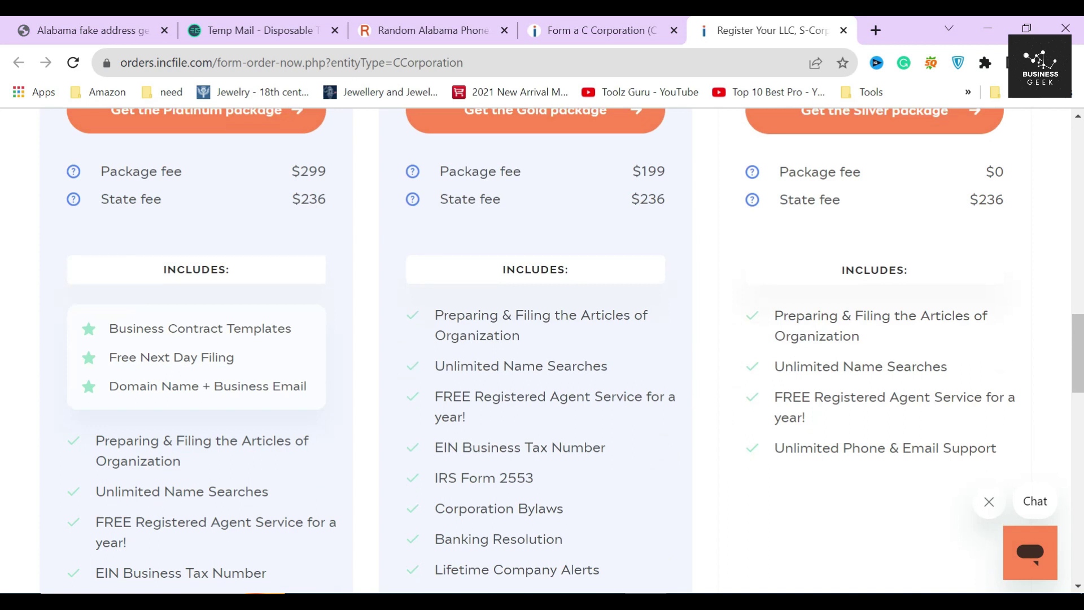
{"action": "scroll", "coordinate": [461, 354], "scroll_direction": "up", "scroll_amount": 3}
{"action": "mouse_move", "coordinate": [413, 342]}
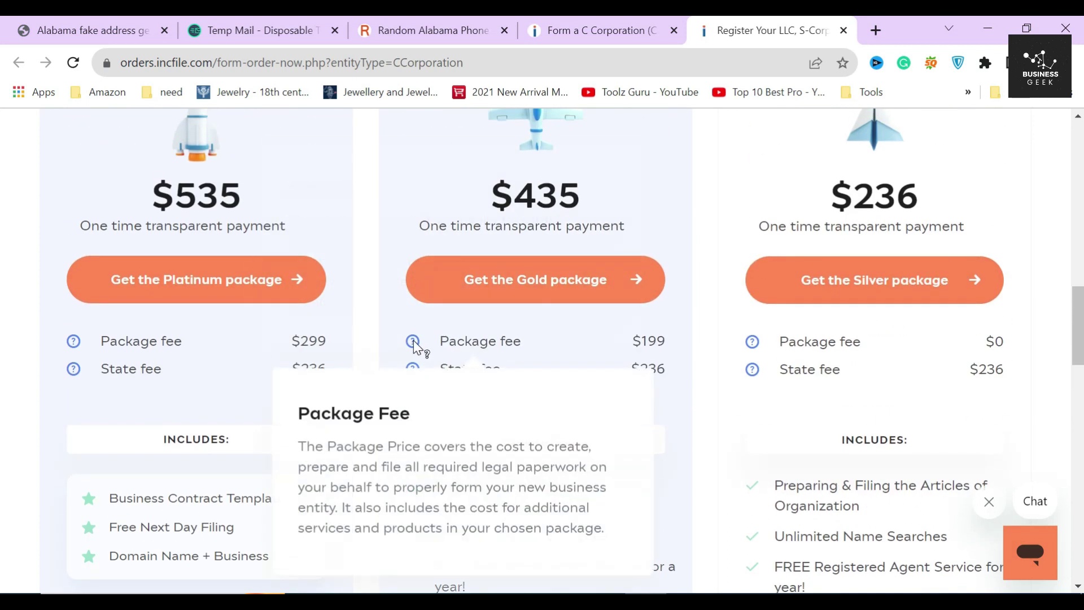
{"action": "mouse_move", "coordinate": [414, 369]}
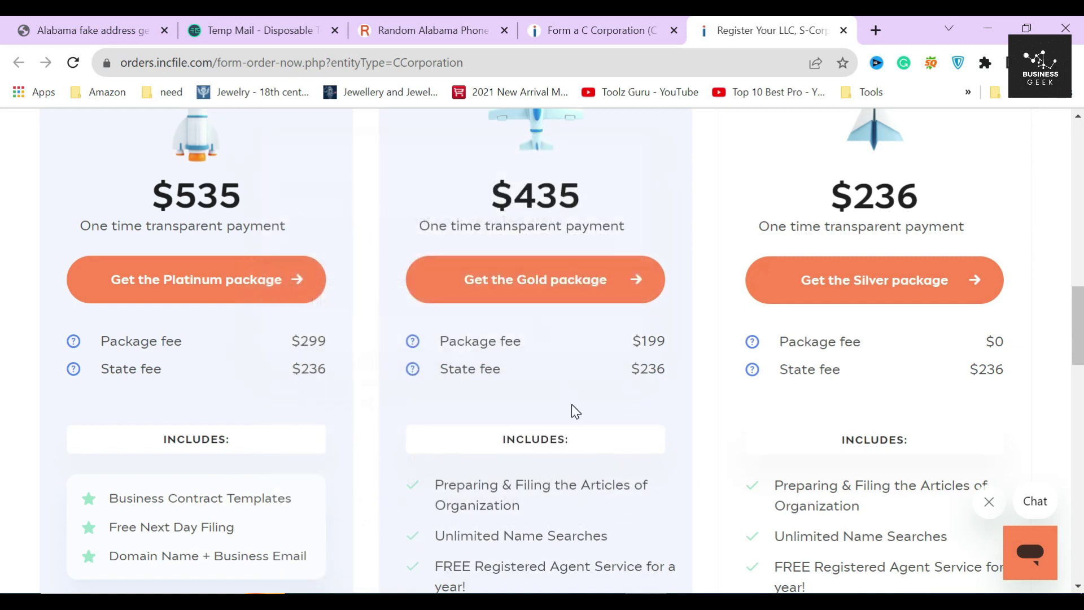
{"action": "scroll", "coordinate": [625, 468], "scroll_direction": "down", "scroll_amount": 5}
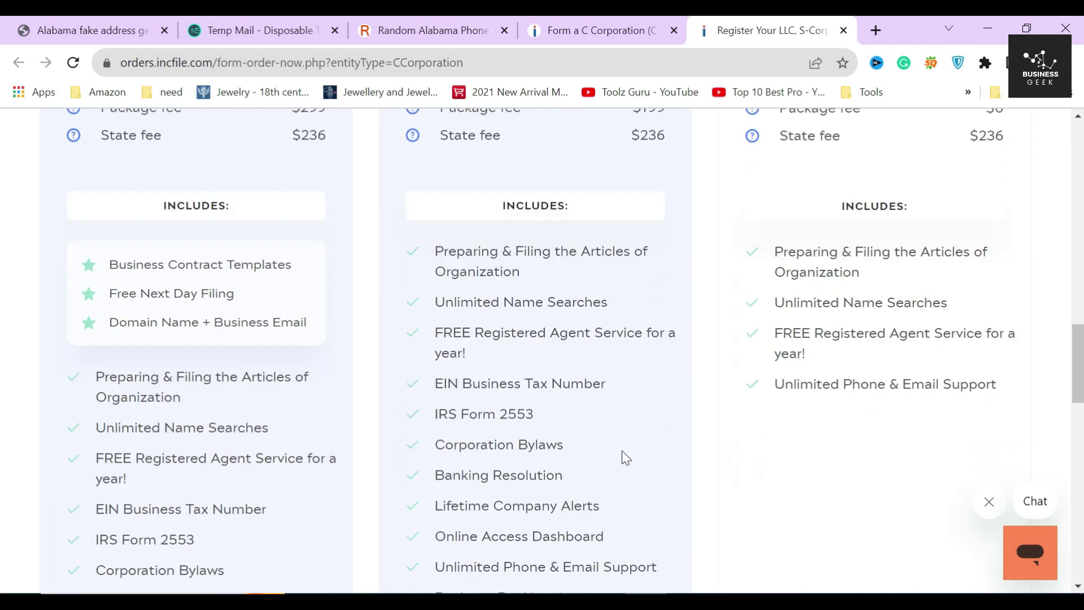
{"action": "left_click_drag", "start_coordinate": [438, 281], "coordinate": [649, 290]}
{"action": "left_click", "coordinate": [648, 291]}
{"action": "left_click_drag", "start_coordinate": [483, 364], "coordinate": [626, 371]}
{"action": "left_click", "coordinate": [624, 364]}
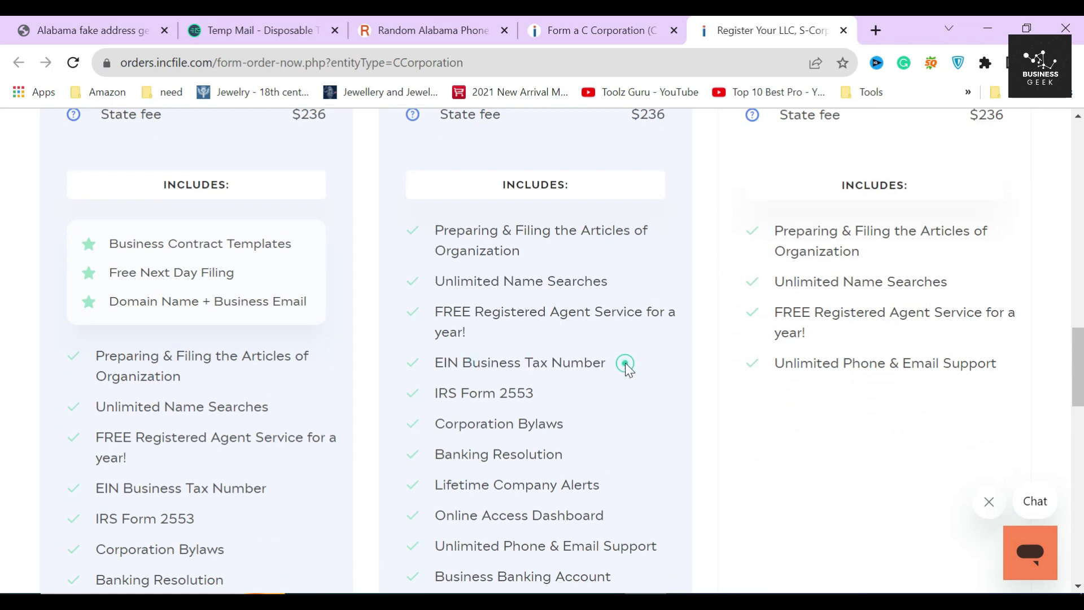
{"action": "scroll", "coordinate": [624, 364], "scroll_direction": "down", "scroll_amount": 3}
{"action": "left_click_drag", "start_coordinate": [446, 224], "coordinate": [566, 226]}
{"action": "left_click", "coordinate": [567, 227]}
{"action": "left_click_drag", "start_coordinate": [479, 408], "coordinate": [609, 408]}
{"action": "left_click", "coordinate": [561, 424]}
{"action": "left_click_drag", "start_coordinate": [496, 438], "coordinate": [653, 446]}
{"action": "left_click", "coordinate": [653, 446]}
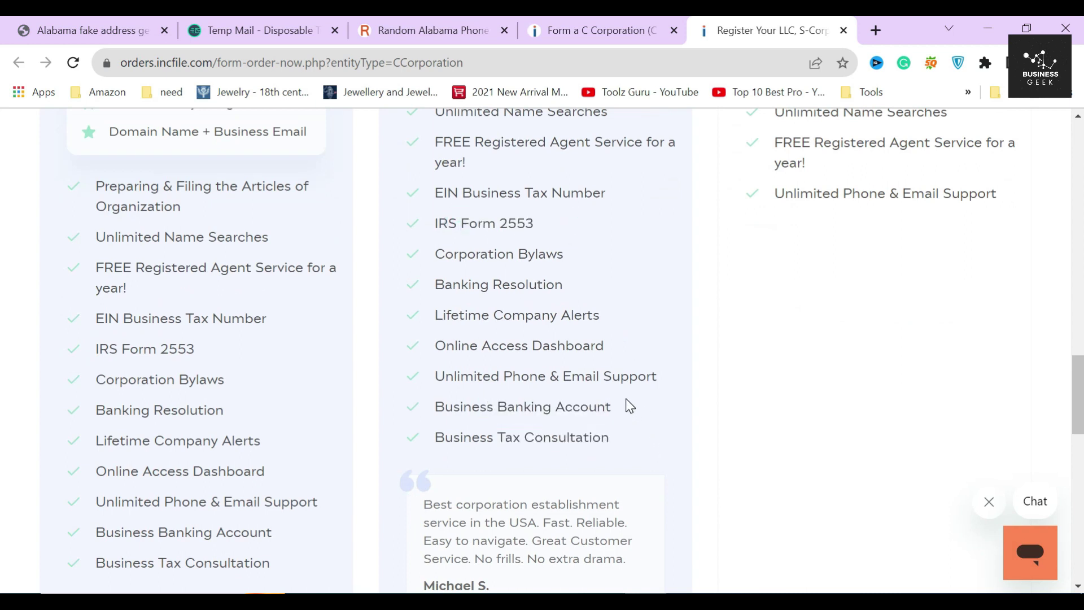
{"action": "scroll", "coordinate": [627, 404], "scroll_direction": "down", "scroll_amount": 5}
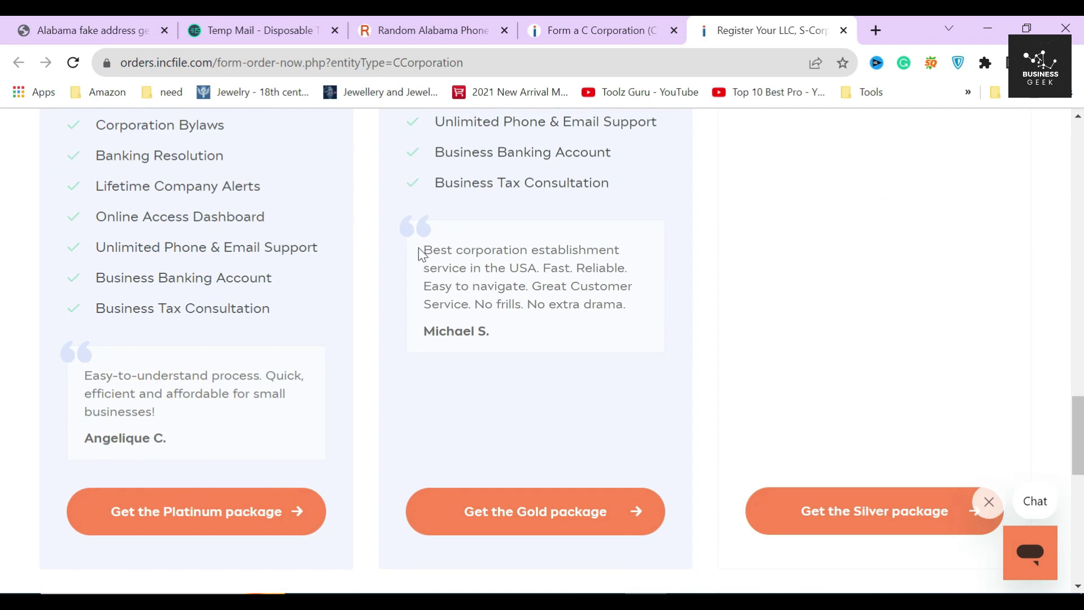
{"action": "left_click_drag", "start_coordinate": [421, 245], "coordinate": [623, 320]}
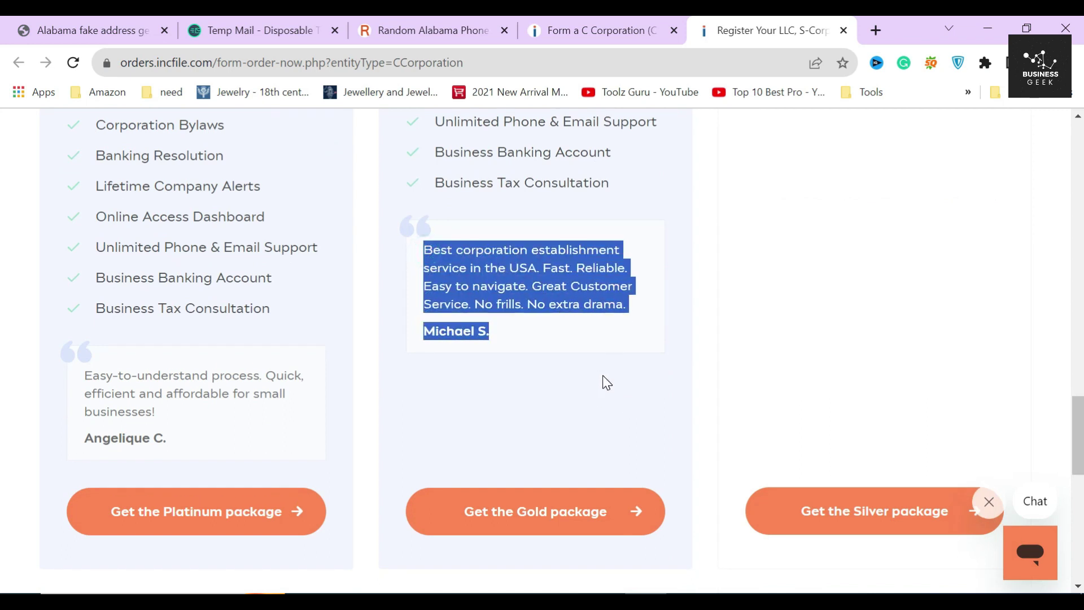
{"action": "scroll", "coordinate": [602, 375], "scroll_direction": "up", "scroll_amount": 1}
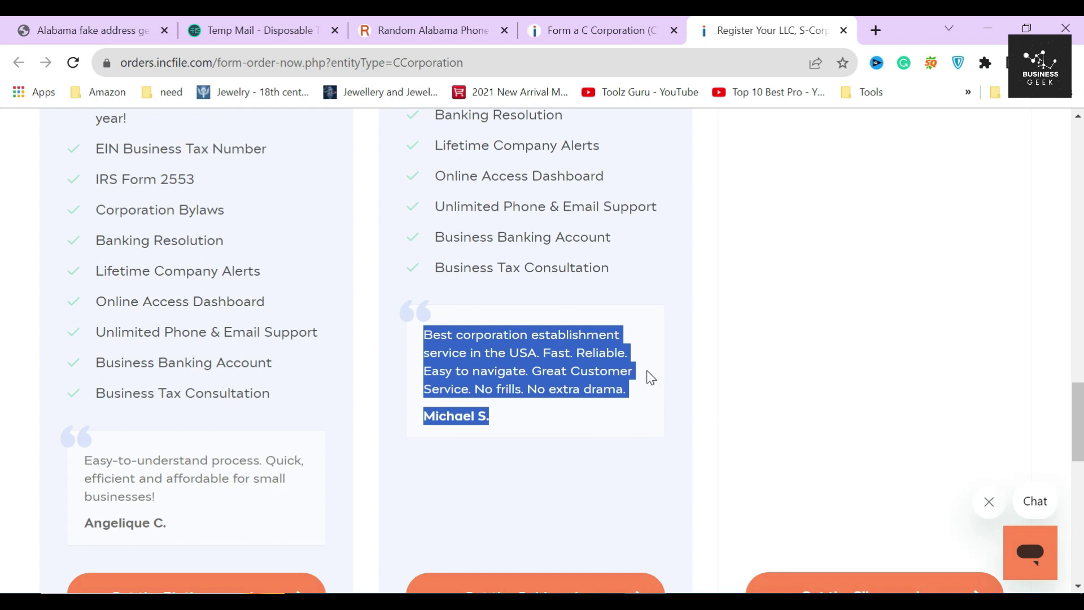
{"action": "left_click", "coordinate": [629, 368]}
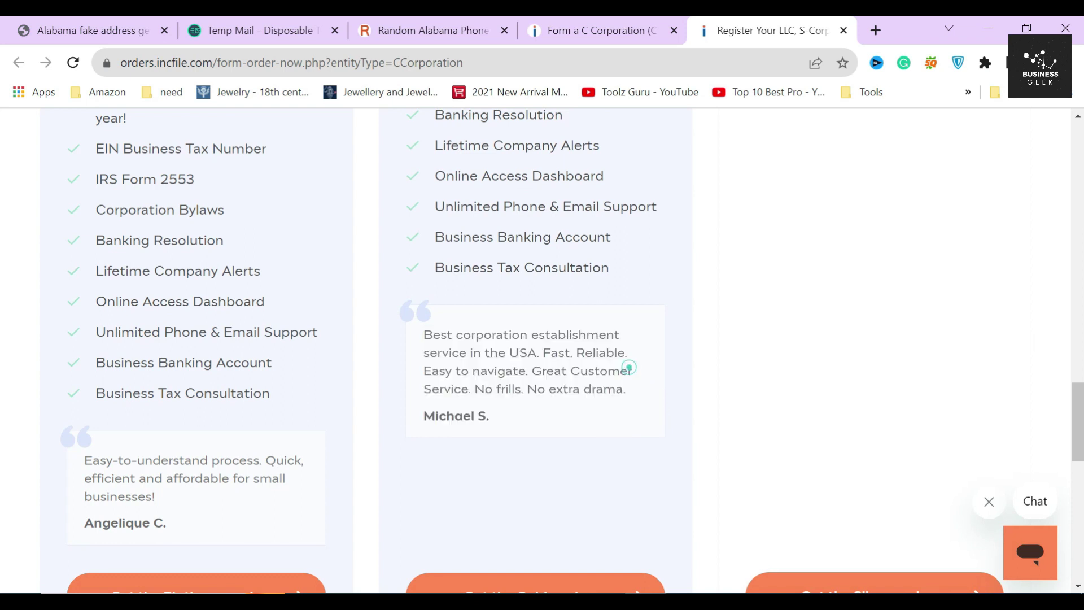
{"action": "scroll", "coordinate": [565, 373], "scroll_direction": "up", "scroll_amount": 15}
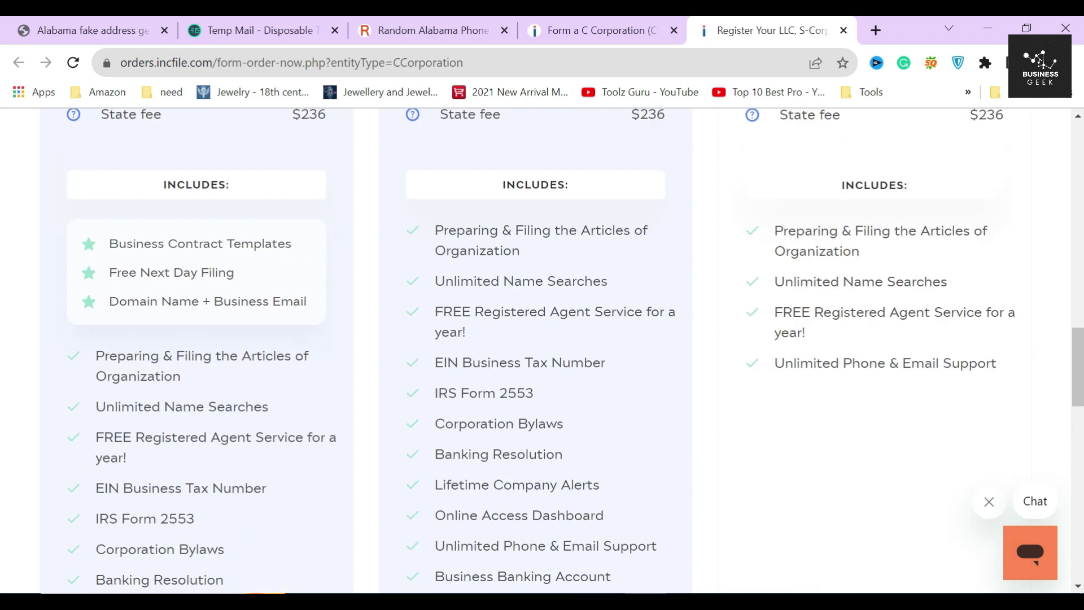
{"action": "scroll", "coordinate": [542, 354], "scroll_direction": "down", "scroll_amount": 2}
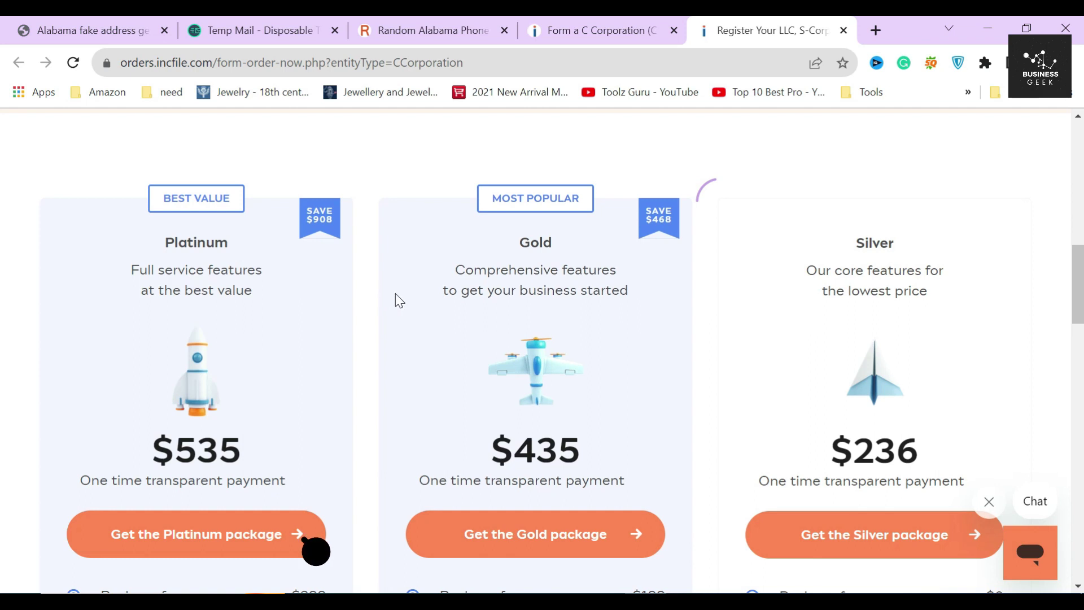
{"action": "double_click", "coordinate": [190, 243]}
{"action": "left_click_drag", "start_coordinate": [127, 270], "coordinate": [261, 290]}
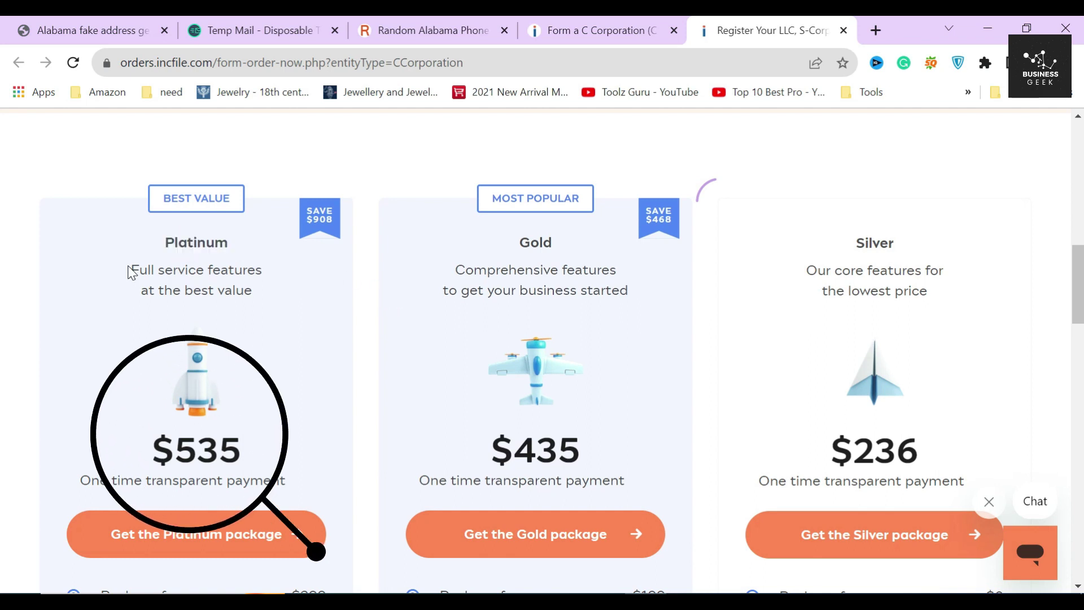
{"action": "left_click", "coordinate": [262, 287]}
{"action": "left_click_drag", "start_coordinate": [151, 450], "coordinate": [249, 452]}
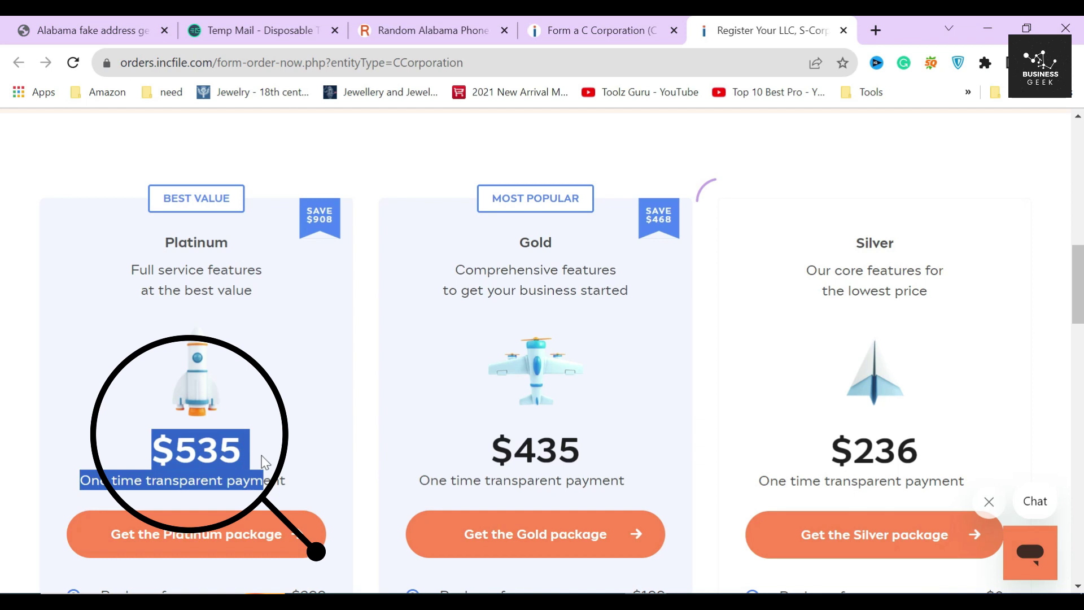
{"action": "scroll", "coordinate": [252, 452], "scroll_direction": "down", "scroll_amount": 3}
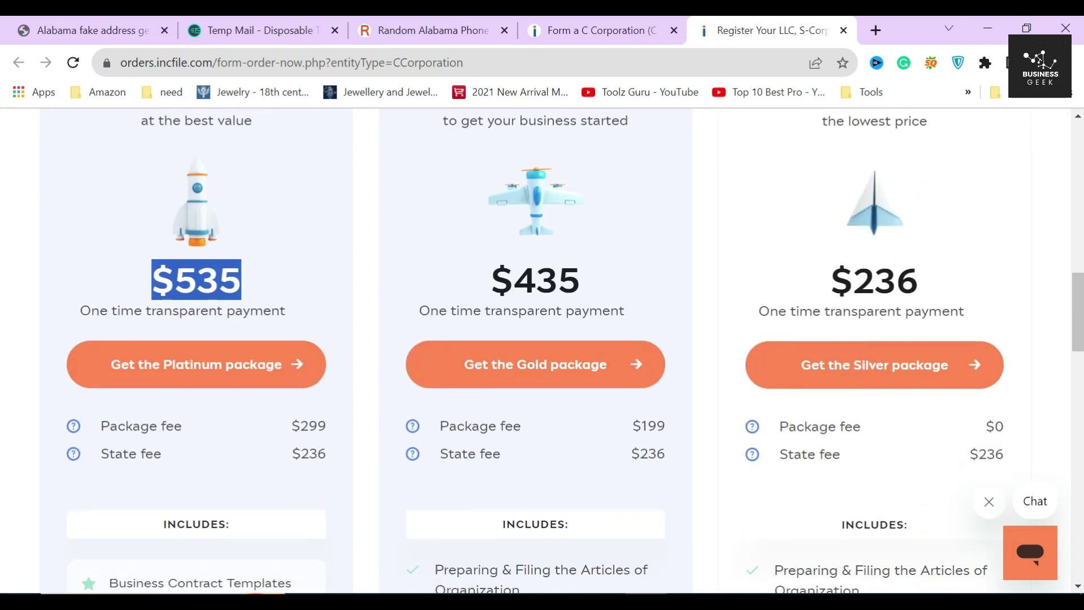
{"action": "left_click", "coordinate": [208, 280]}
{"action": "scroll", "coordinate": [266, 307], "scroll_direction": "down", "scroll_amount": 3}
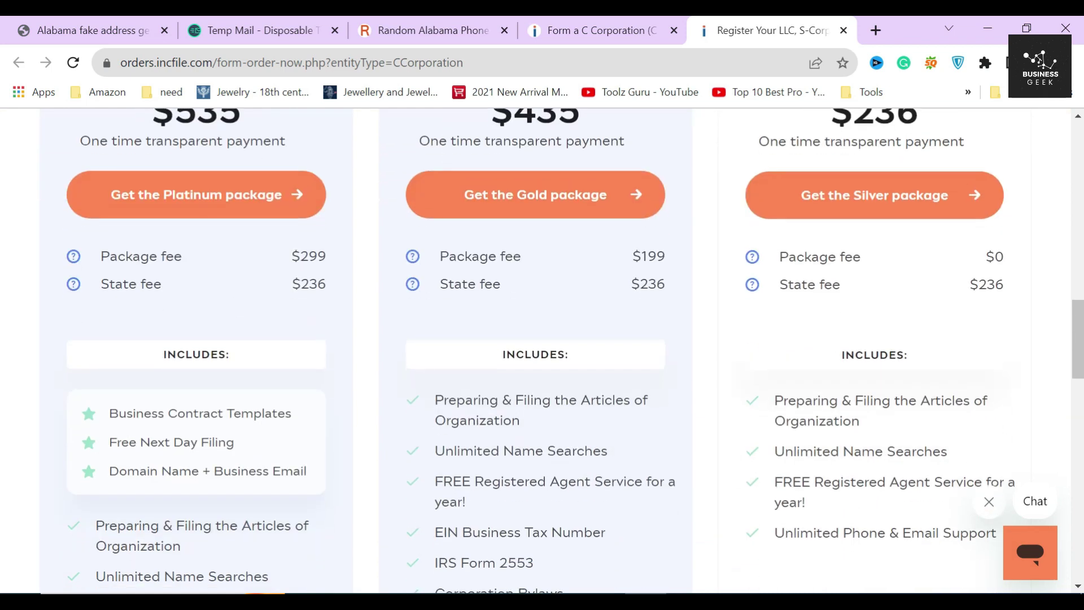
{"action": "left_click_drag", "start_coordinate": [326, 257], "coordinate": [298, 258]}
{"action": "left_click", "coordinate": [316, 284]}
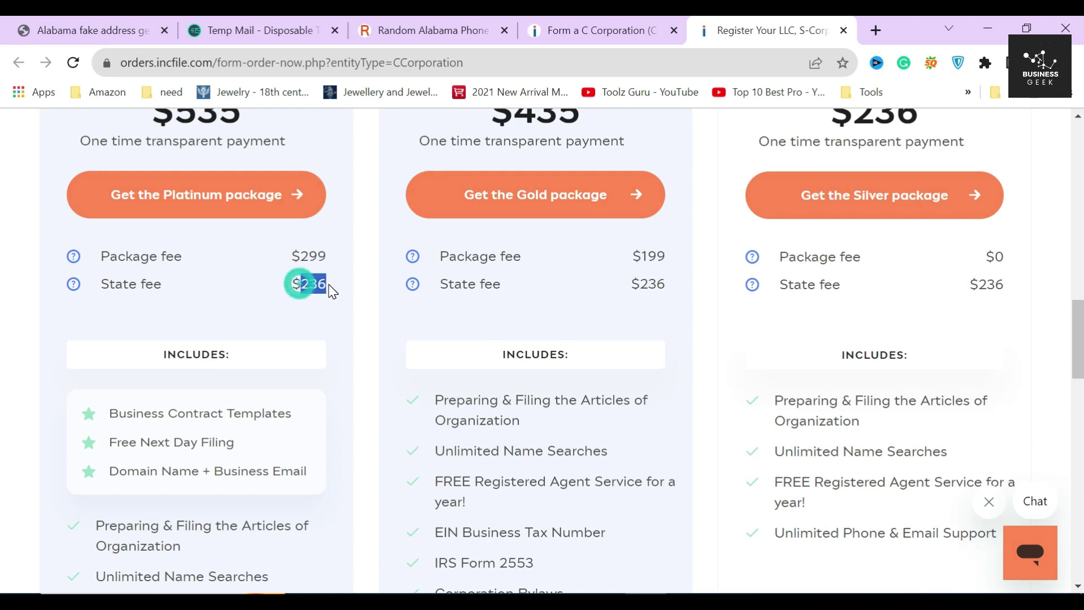
{"action": "left_click_drag", "start_coordinate": [108, 414], "coordinate": [296, 418]}
{"action": "left_click_drag", "start_coordinate": [109, 442], "coordinate": [240, 450]}
{"action": "left_click_drag", "start_coordinate": [109, 471], "coordinate": [316, 481]}
{"action": "left_click", "coordinate": [62, 459]}
{"action": "scroll", "coordinate": [62, 459], "scroll_direction": "down", "scroll_amount": 3}
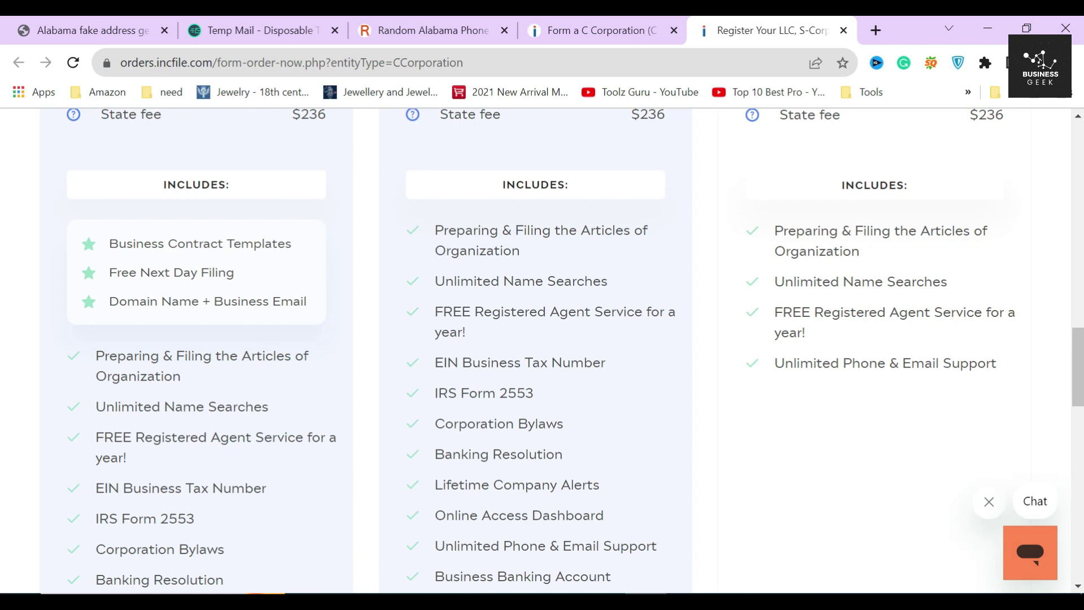
{"action": "scroll", "coordinate": [575, 351], "scroll_direction": "up", "scroll_amount": 2}
{"action": "scroll", "coordinate": [196, 406], "scroll_direction": "down", "scroll_amount": 4}
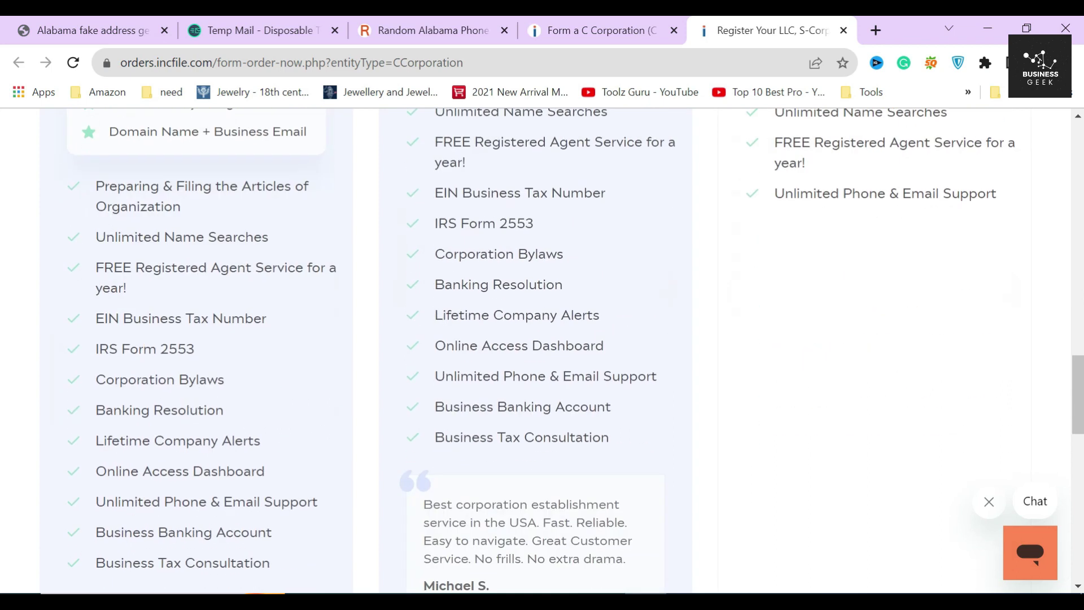
{"action": "scroll", "coordinate": [264, 461], "scroll_direction": "up", "scroll_amount": 8}
{"action": "scroll", "coordinate": [264, 460], "scroll_direction": "up", "scroll_amount": 2}
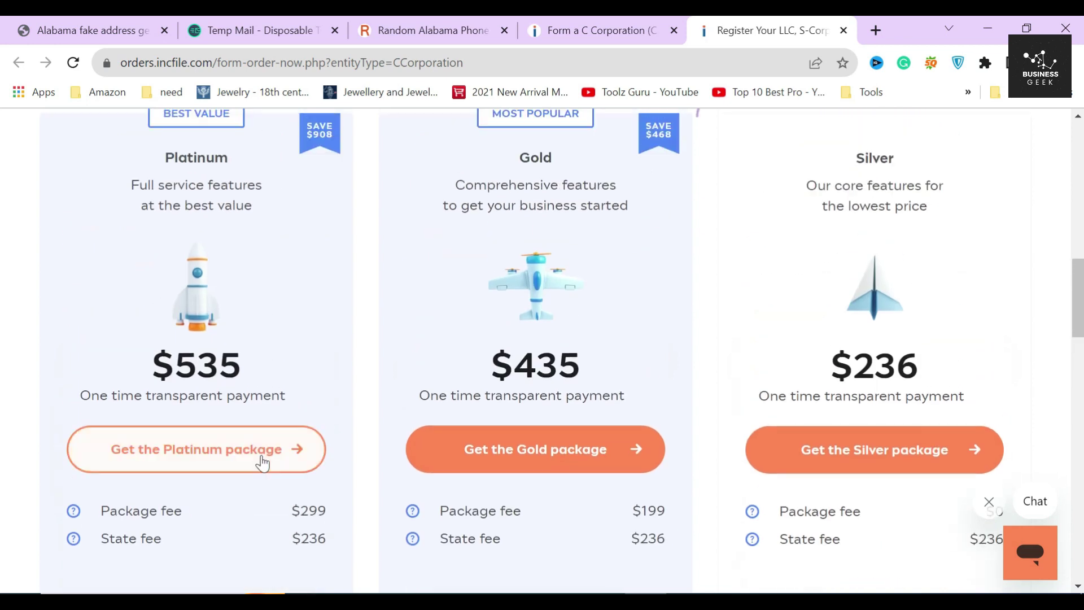
{"action": "scroll", "coordinate": [395, 463], "scroll_direction": "up", "scroll_amount": 3}
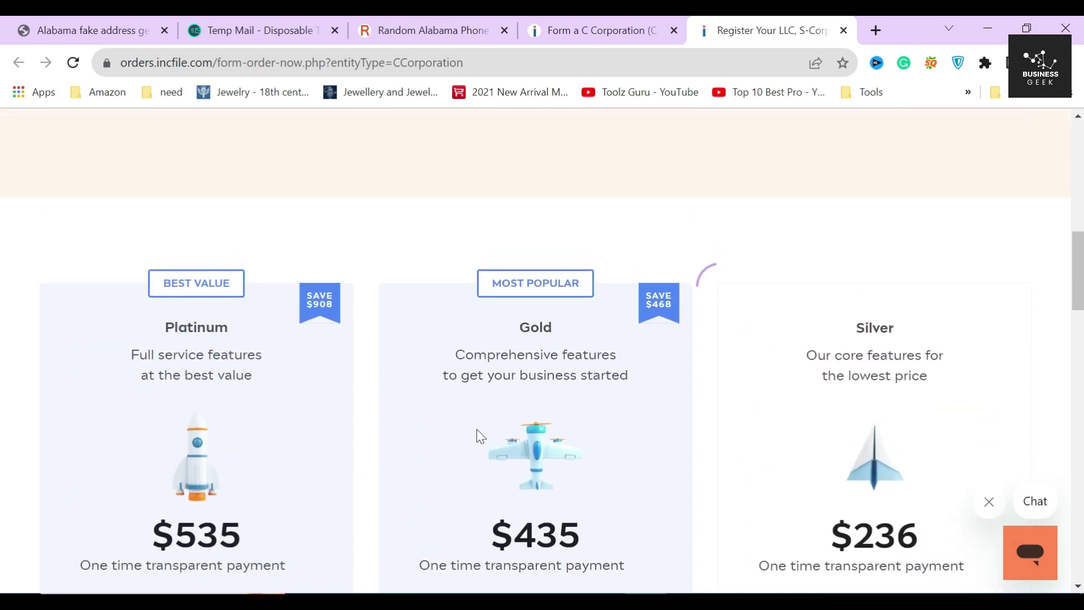
{"action": "scroll", "coordinate": [485, 429], "scroll_direction": "down", "scroll_amount": 1}
{"action": "double_click", "coordinate": [535, 242]}
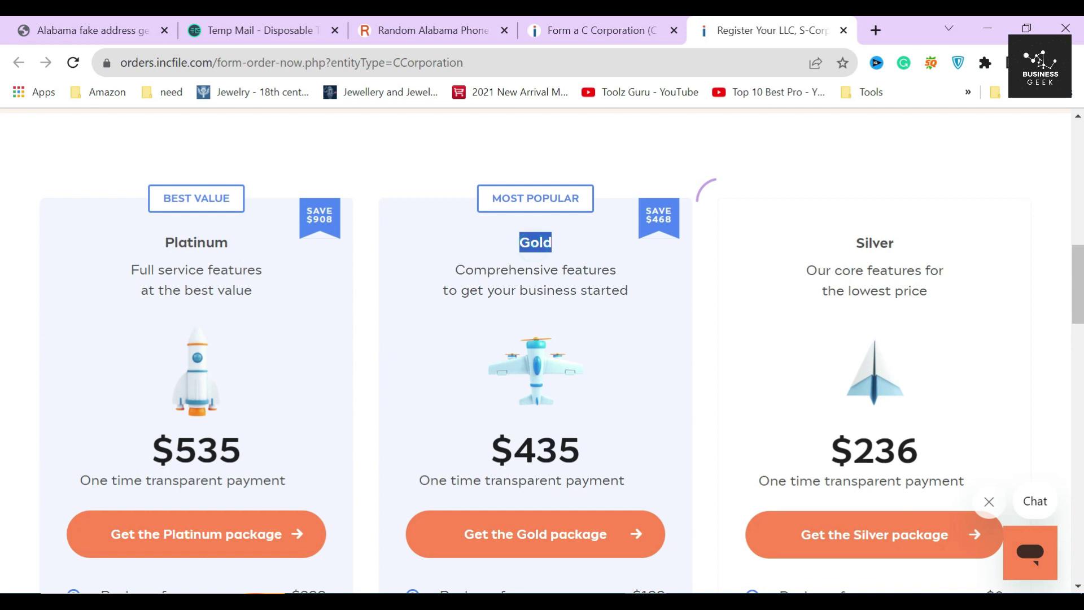
{"action": "double_click", "coordinate": [547, 450]}
{"action": "scroll", "coordinate": [546, 424], "scroll_direction": "down", "scroll_amount": 3}
Step: Choose the Gold package and enter the contact's first and last name
{"action": "left_click", "coordinate": [551, 376]}
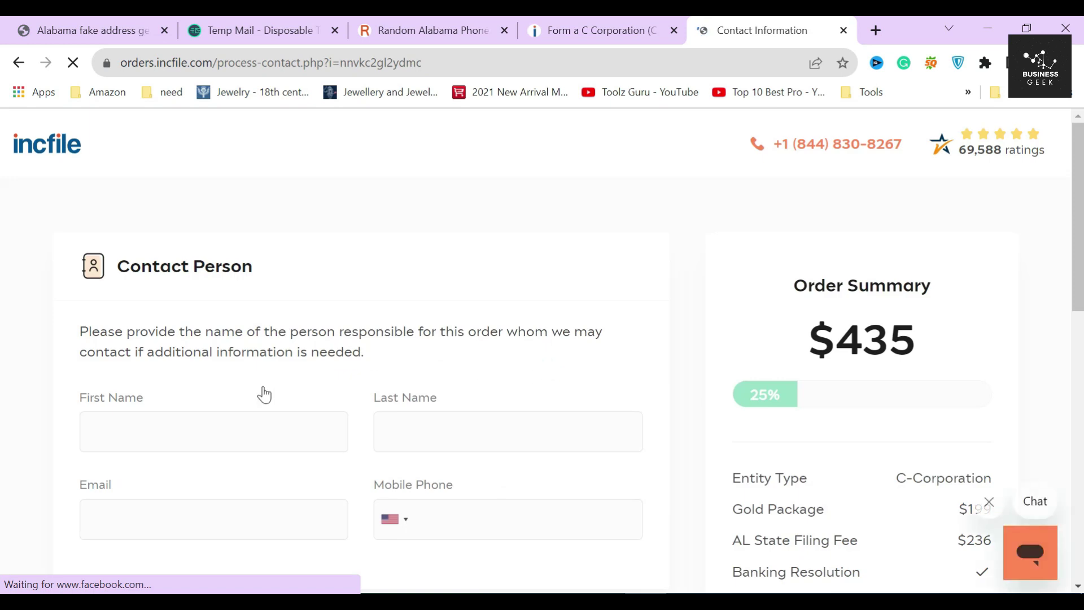
{"action": "left_click", "coordinate": [247, 432]}
{"action": "type", "text": "TC"}
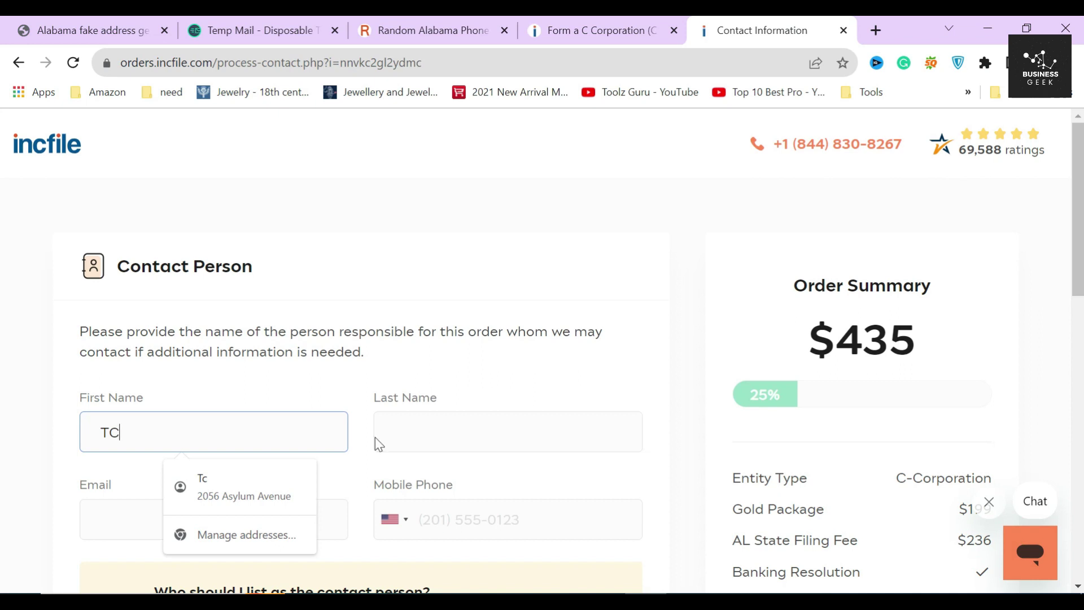
{"action": "left_click", "coordinate": [508, 432]}
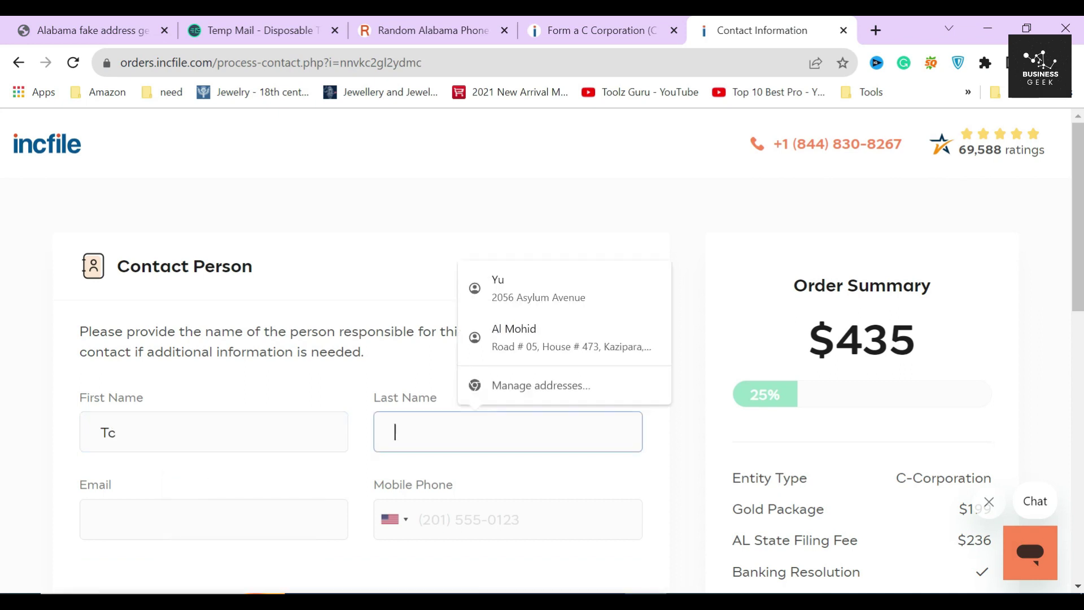
{"action": "type", "text": "HRE"}
Step: Fill in the contact's e-mail from the temp-mail tab and paste a random Alabama mobile number
{"action": "key", "text": "ctrl+2"}
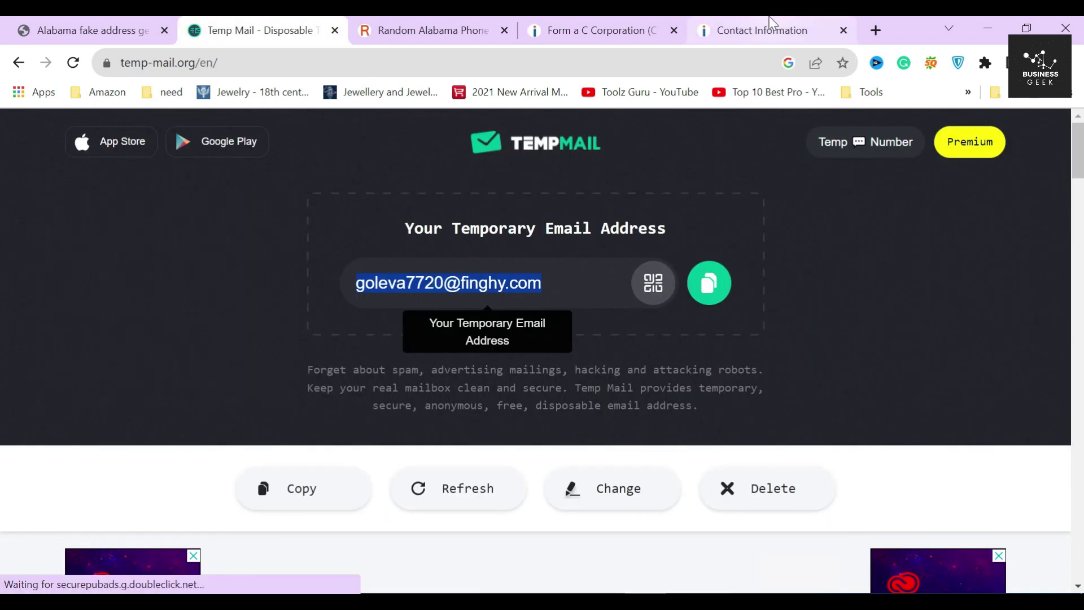
{"action": "left_click", "coordinate": [789, 26]}
{"action": "key", "text": "ctrl+3"}
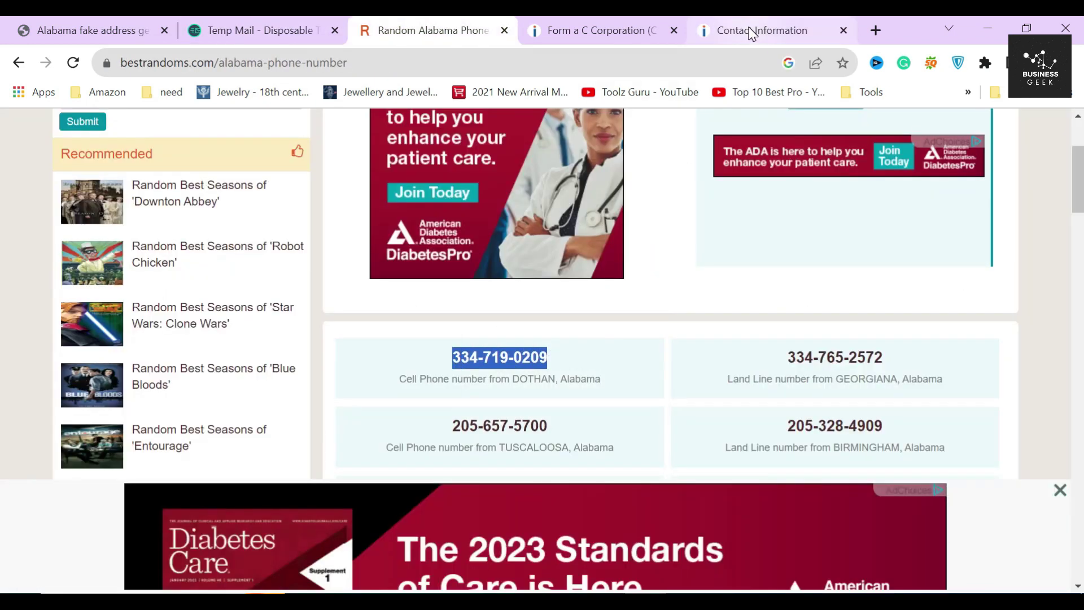
{"action": "left_click", "coordinate": [753, 33]}
{"action": "key", "text": "ctrl+v"}
{"action": "scroll", "coordinate": [685, 342], "scroll_direction": "down", "scroll_amount": 5}
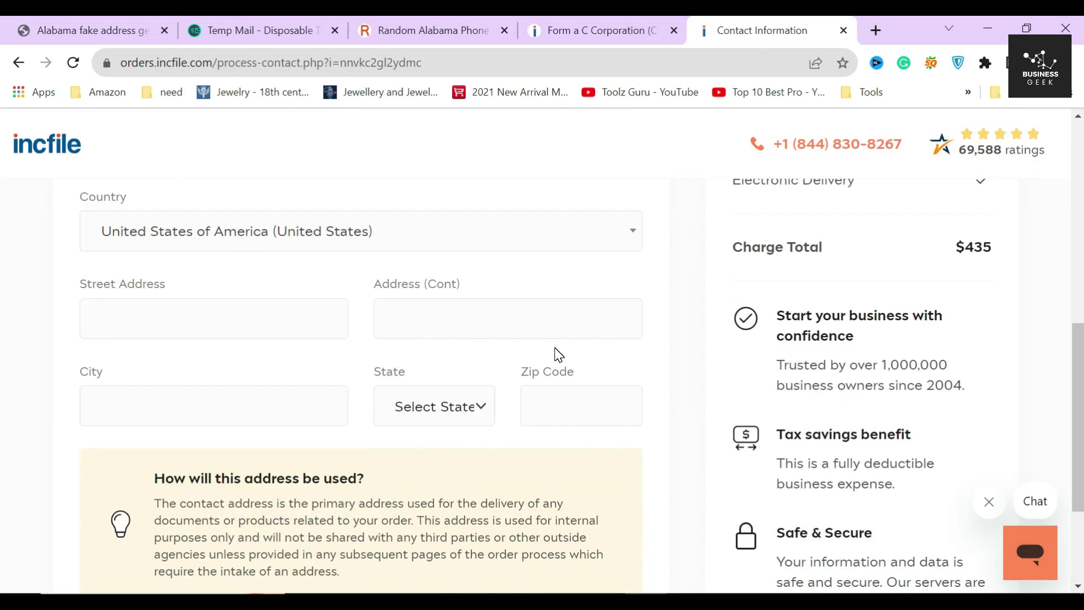
Step: Keep United States as the country and paste the generated street into Street Address
{"action": "left_click", "coordinate": [204, 232]}
{"action": "key", "text": "Escape"}
{"action": "key", "text": "ctrl+3"}
{"action": "key", "text": "ctrl+1"}
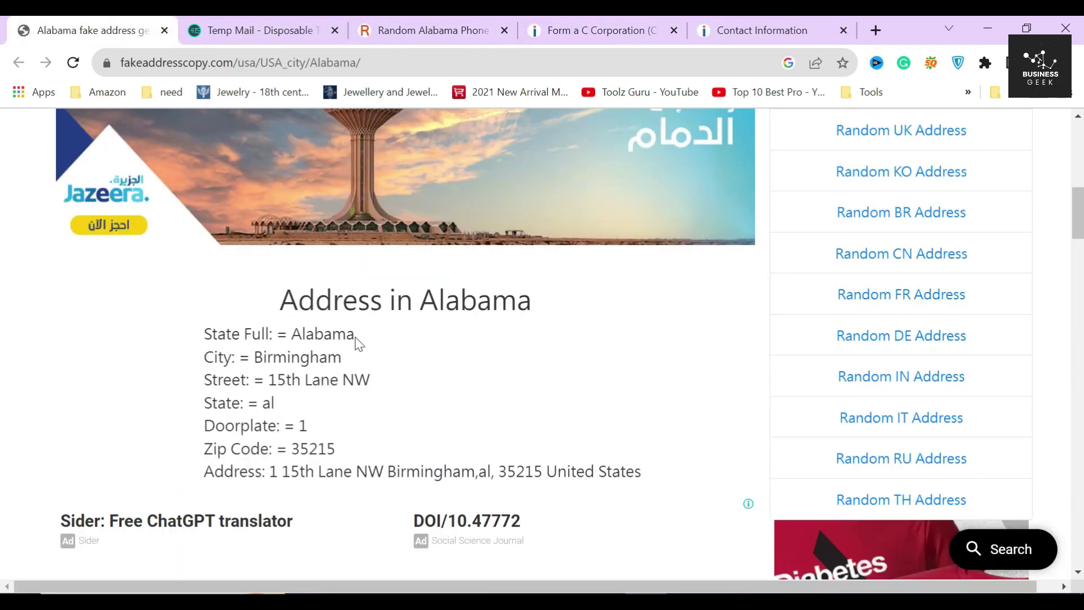
{"action": "left_click_drag", "start_coordinate": [269, 471], "coordinate": [475, 471]}
{"action": "key", "text": "ctrl+c"}
{"action": "left_click", "coordinate": [796, 26]}
{"action": "key", "text": "ctrl+v"}
{"action": "key", "text": "Tab"}
Step: Paste the street suffix into Address (Cont) and the city name into City
{"action": "left_click", "coordinate": [91, 30]}
{"action": "key", "text": "ctrl+c"}
{"action": "left_click", "coordinate": [762, 29]}
{"action": "key", "text": "ctrl+v"}
{"action": "left_click", "coordinate": [90, 30]}
{"action": "key", "text": "ctrl+c"}
{"action": "left_click", "coordinate": [762, 30]}
{"action": "key", "text": "Tab"}
{"action": "key", "text": "ctrl+v"}
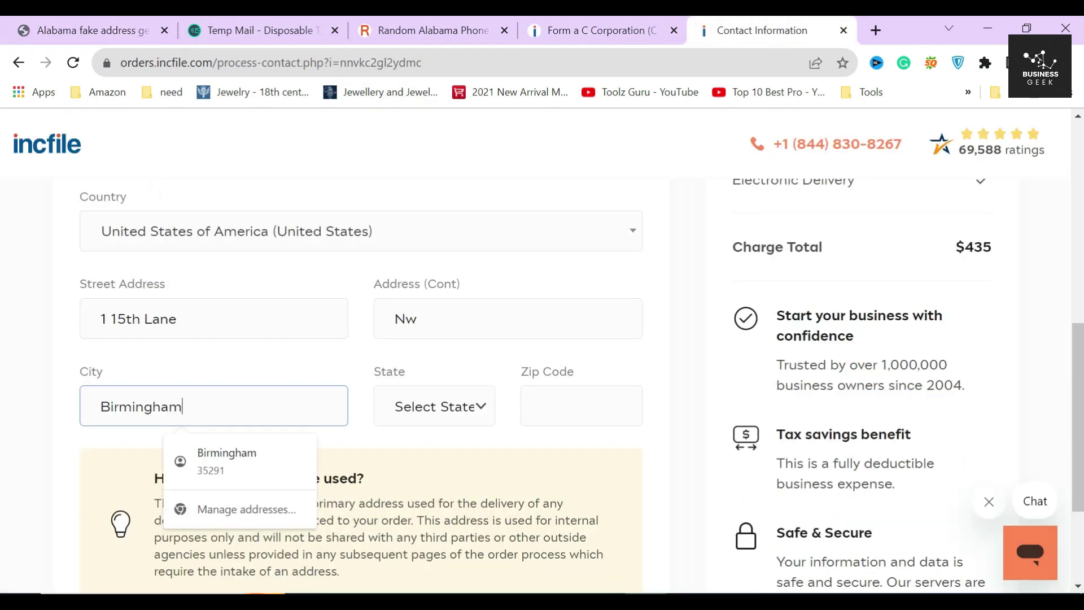
Step: Choose Alabama as the state, paste the zip code, and submit the contact details
{"action": "left_click", "coordinate": [477, 417]}
{"action": "left_click", "coordinate": [434, 70]}
{"action": "left_click", "coordinate": [598, 23]}
{"action": "left_click", "coordinate": [91, 30]}
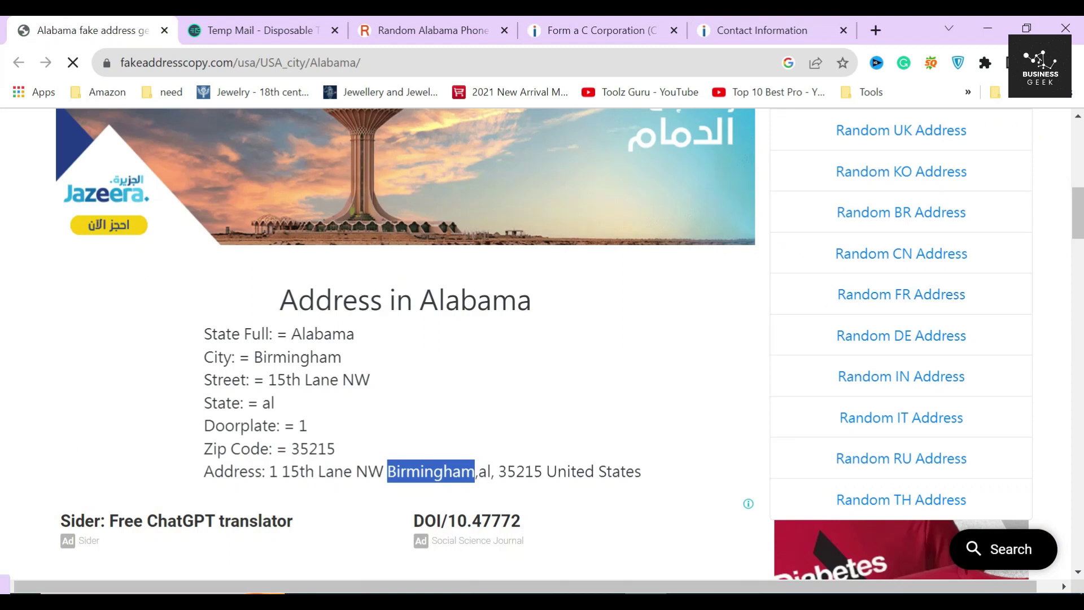
{"action": "left_click_drag", "start_coordinate": [498, 471], "coordinate": [542, 470]}
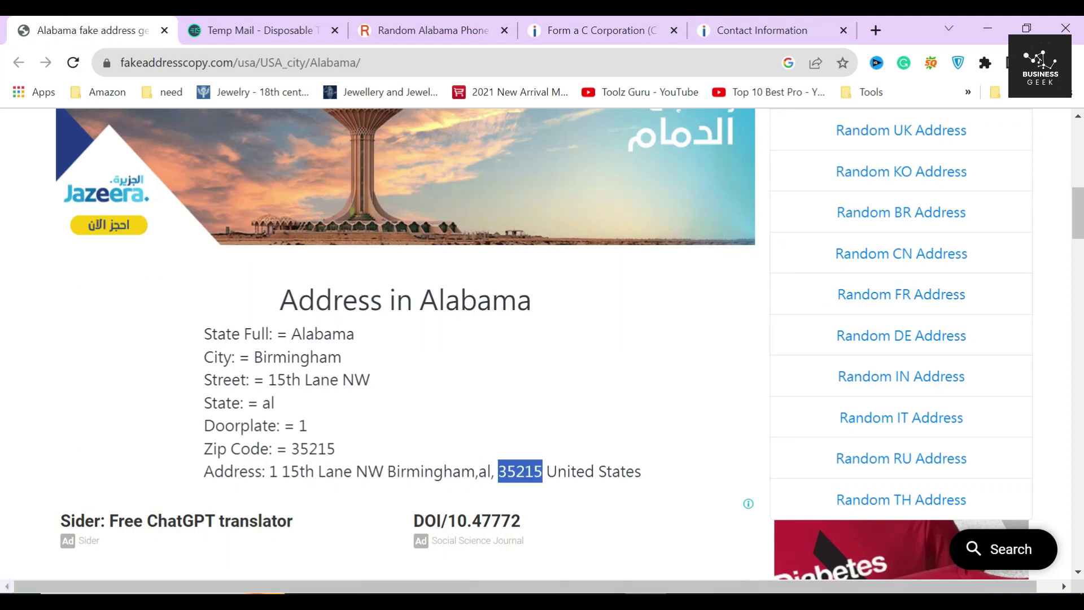
{"action": "left_click", "coordinate": [734, 30]}
{"action": "left_click", "coordinate": [582, 404]}
{"action": "key", "text": "ctrl+v"}
{"action": "scroll", "coordinate": [658, 424], "scroll_direction": "down", "scroll_amount": 3}
{"action": "left_click", "coordinate": [595, 502]}
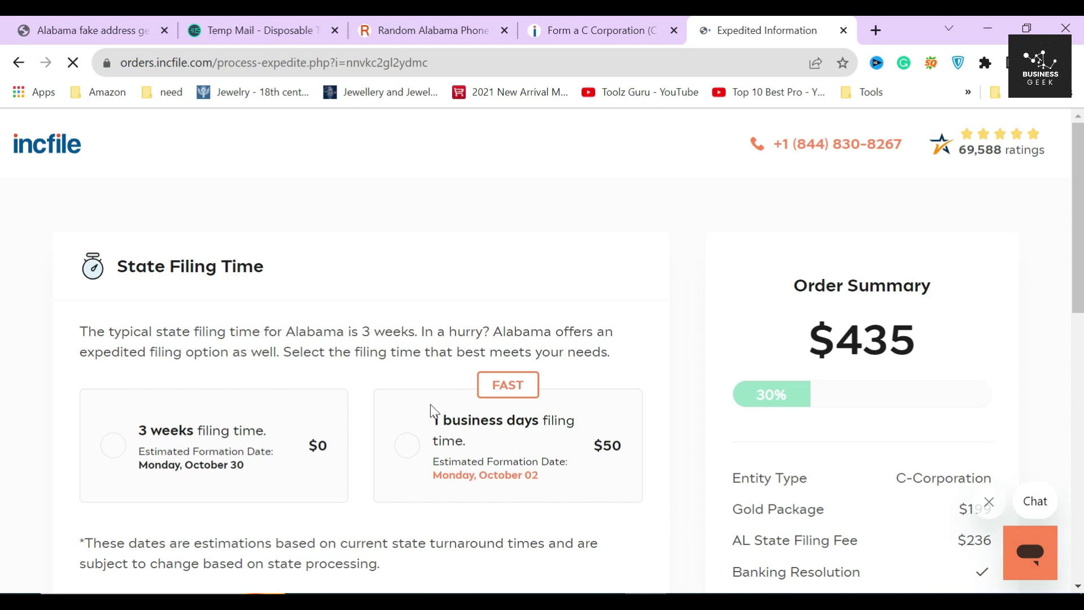
Step: Select the standard 3-week filing time at $0 and continue to company information
{"action": "left_click_drag", "start_coordinate": [135, 266], "coordinate": [299, 270]}
{"action": "left_click", "coordinate": [298, 270]}
{"action": "left_click_drag", "start_coordinate": [362, 331], "coordinate": [417, 332]}
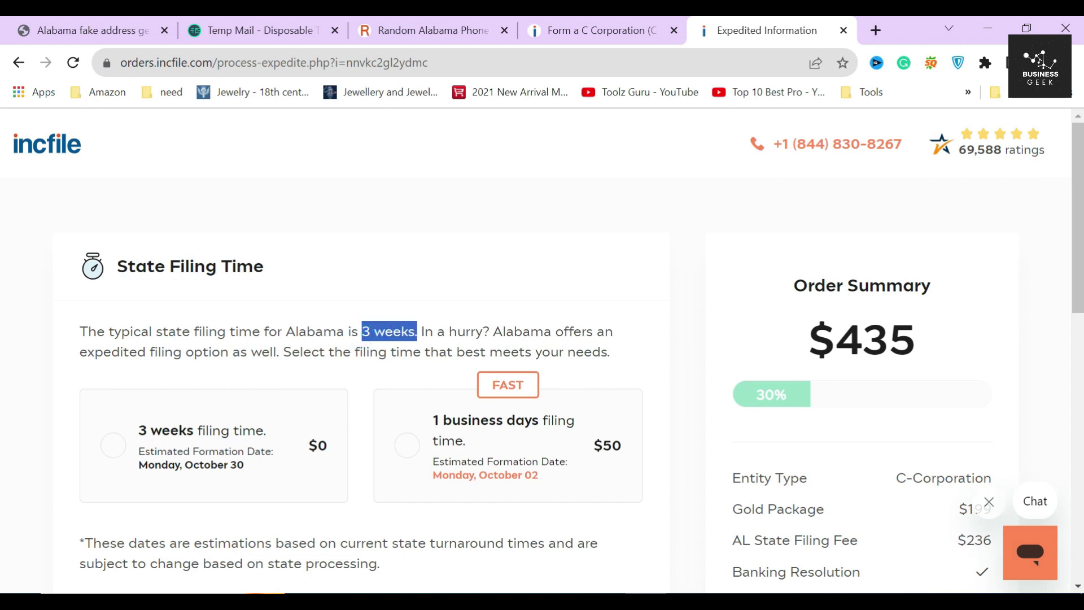
{"action": "left_click", "coordinate": [423, 332]}
{"action": "scroll", "coordinate": [448, 450], "scroll_direction": "down", "scroll_amount": 3}
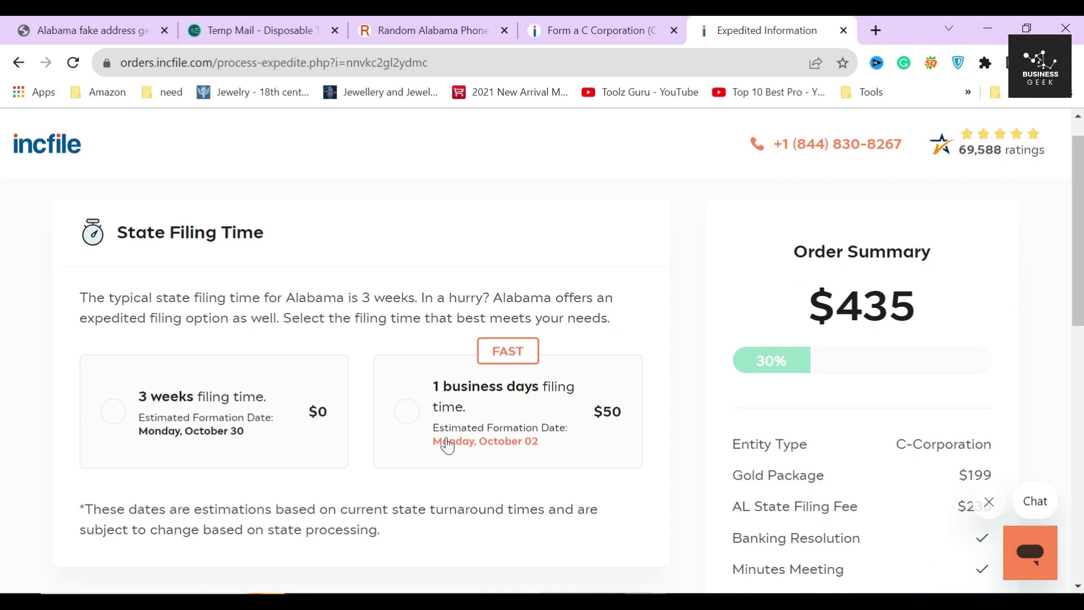
{"action": "left_click", "coordinate": [230, 291]}
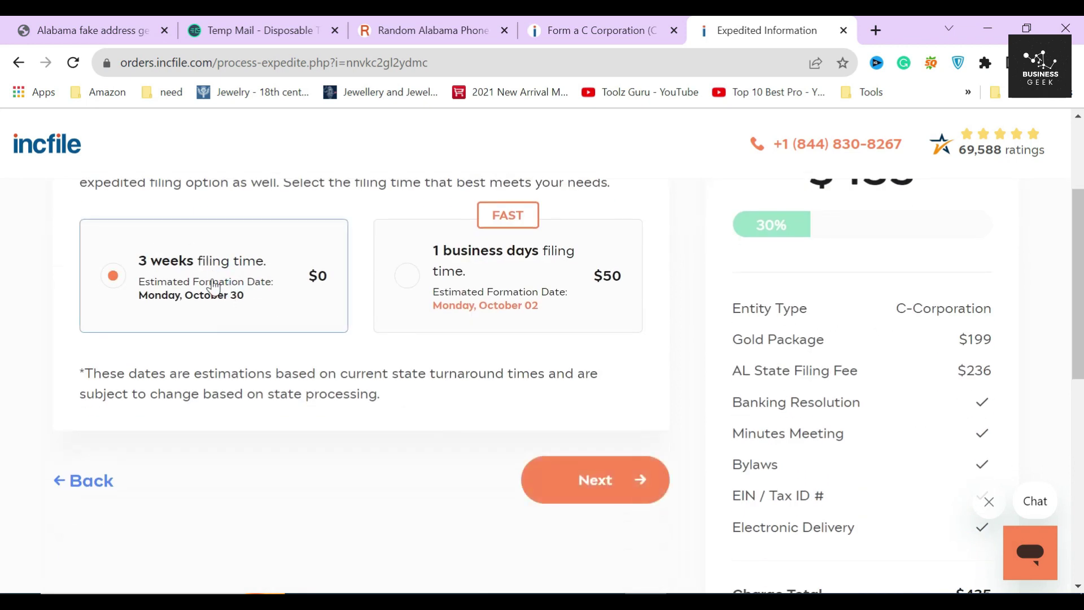
{"action": "scroll", "coordinate": [518, 286], "scroll_direction": "up", "scroll_amount": 2}
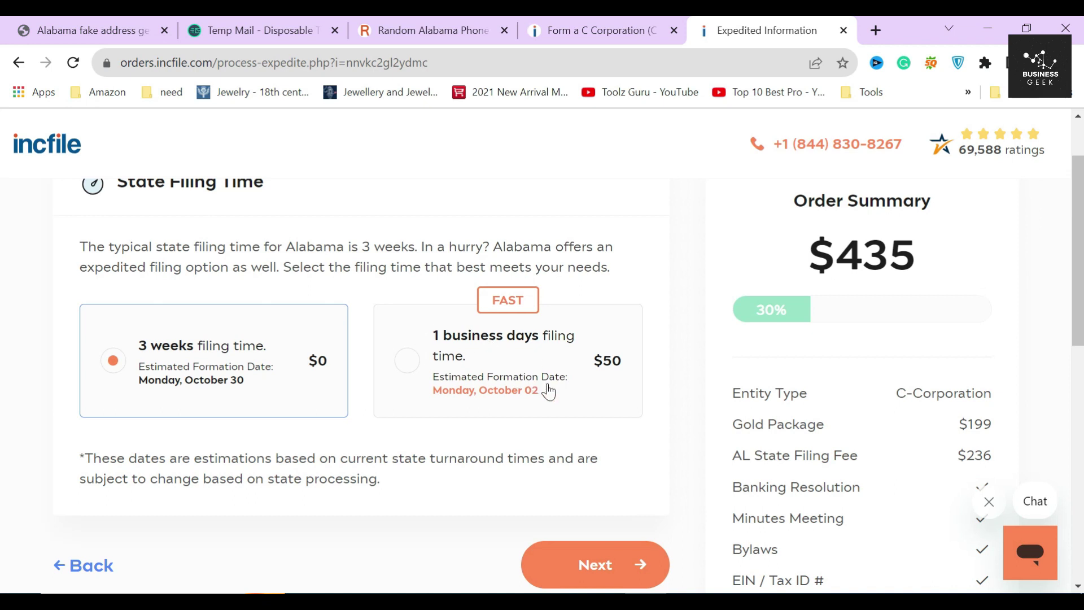
{"action": "scroll", "coordinate": [547, 389], "scroll_direction": "down", "scroll_amount": 2}
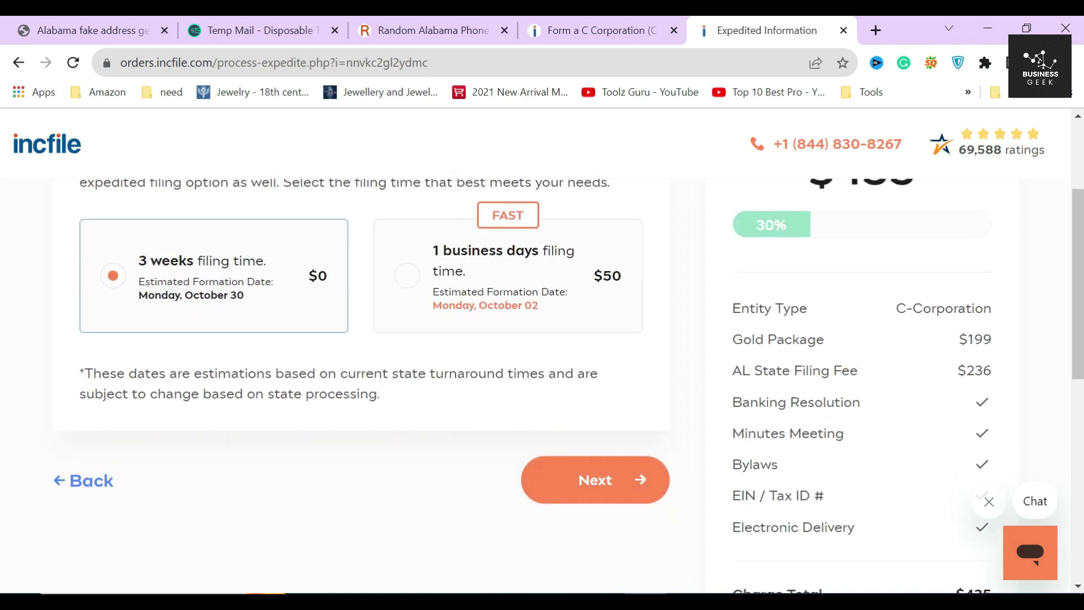
{"action": "left_click", "coordinate": [617, 474]}
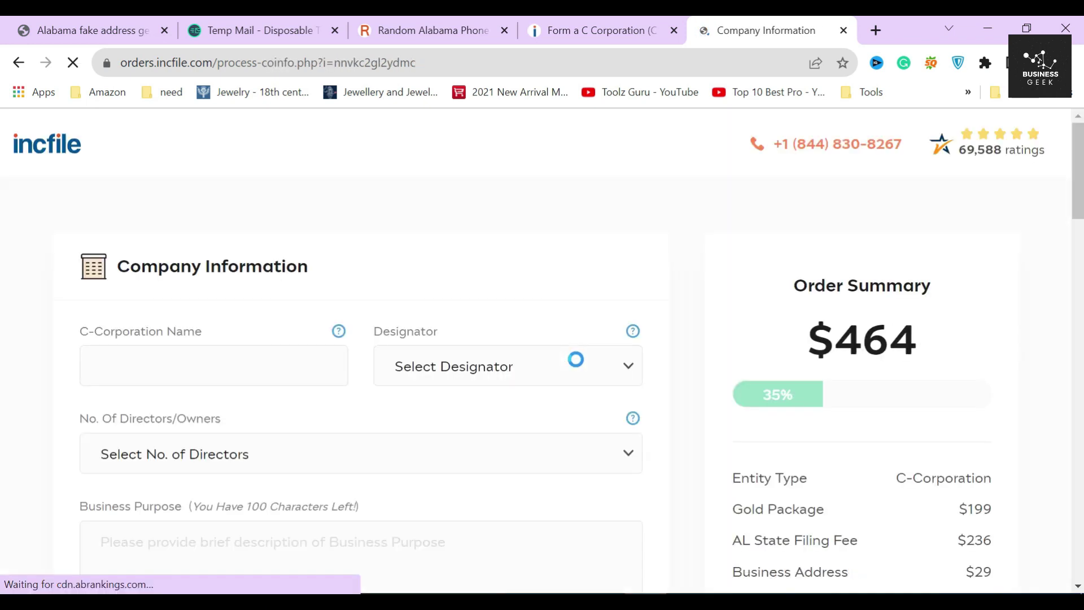
Step: Enter 'MARK MARKETING' as the corporation name with the CORP designator
{"action": "left_click_drag", "start_coordinate": [129, 266], "coordinate": [346, 261]}
{"action": "left_click", "coordinate": [346, 261]}
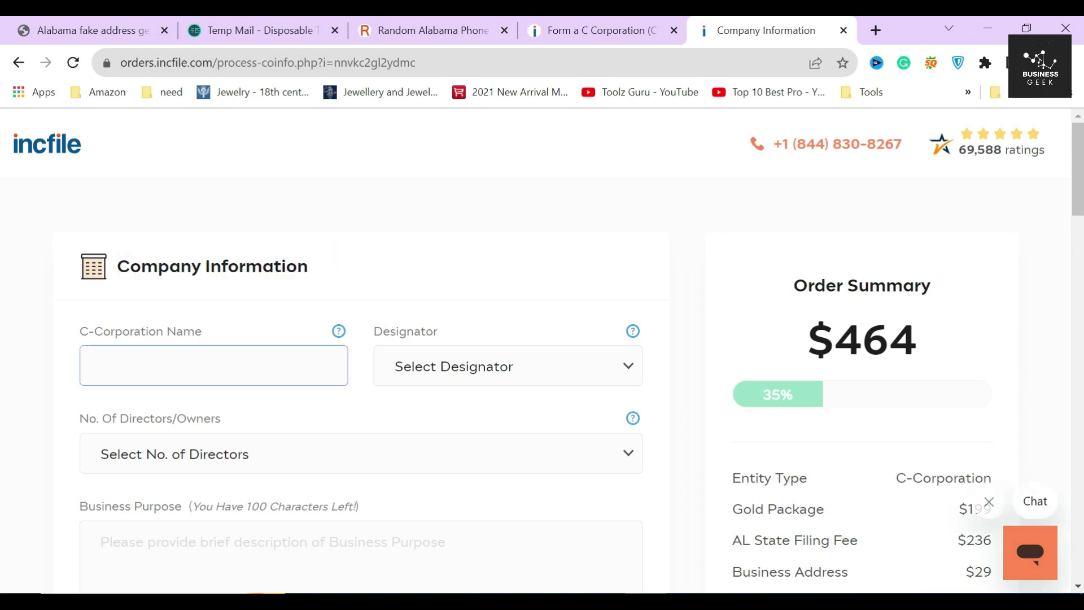
{"action": "type", "text": "MARK"}
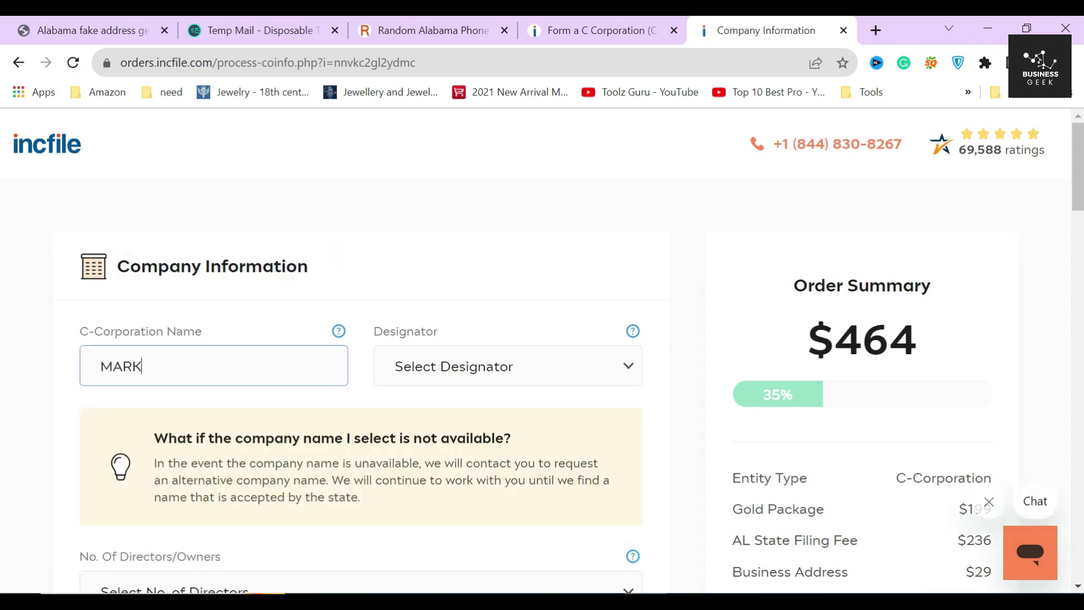
{"action": "type", "text": " MARKETING"}
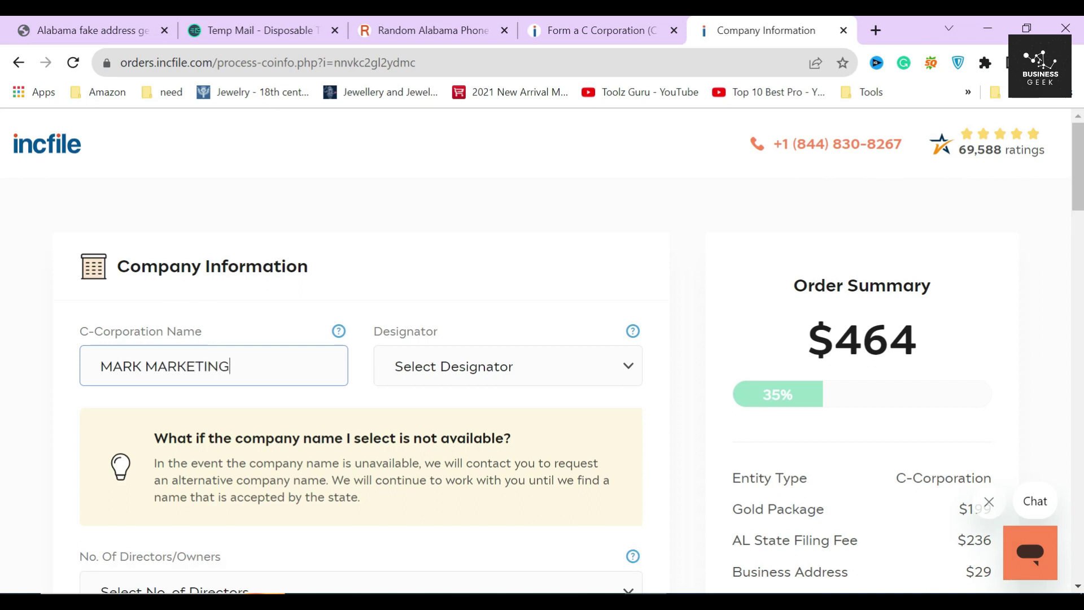
{"action": "left_click", "coordinate": [431, 231]}
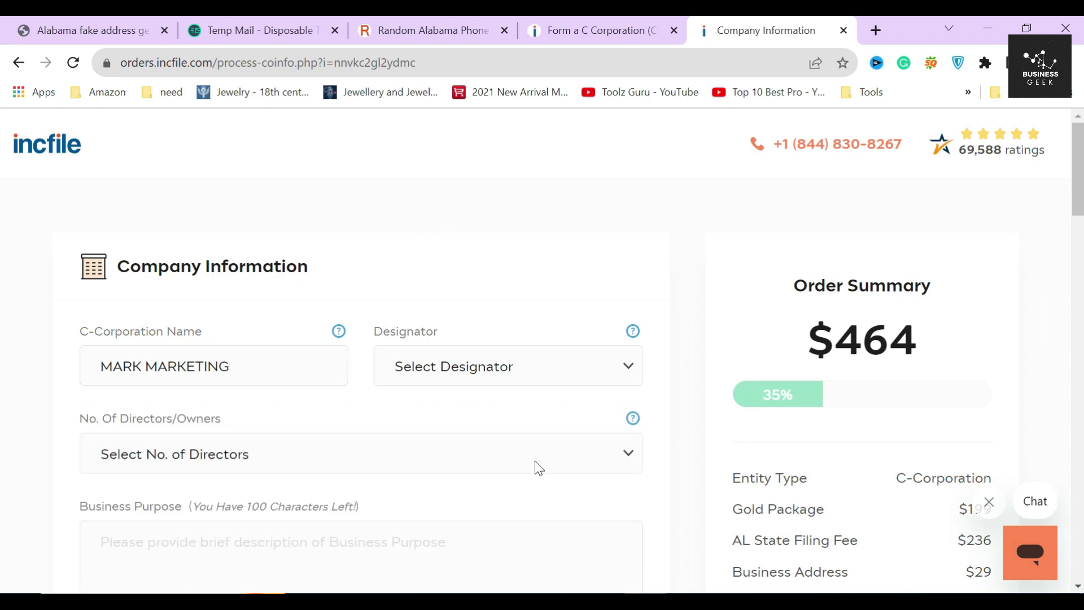
{"action": "left_click", "coordinate": [597, 375]}
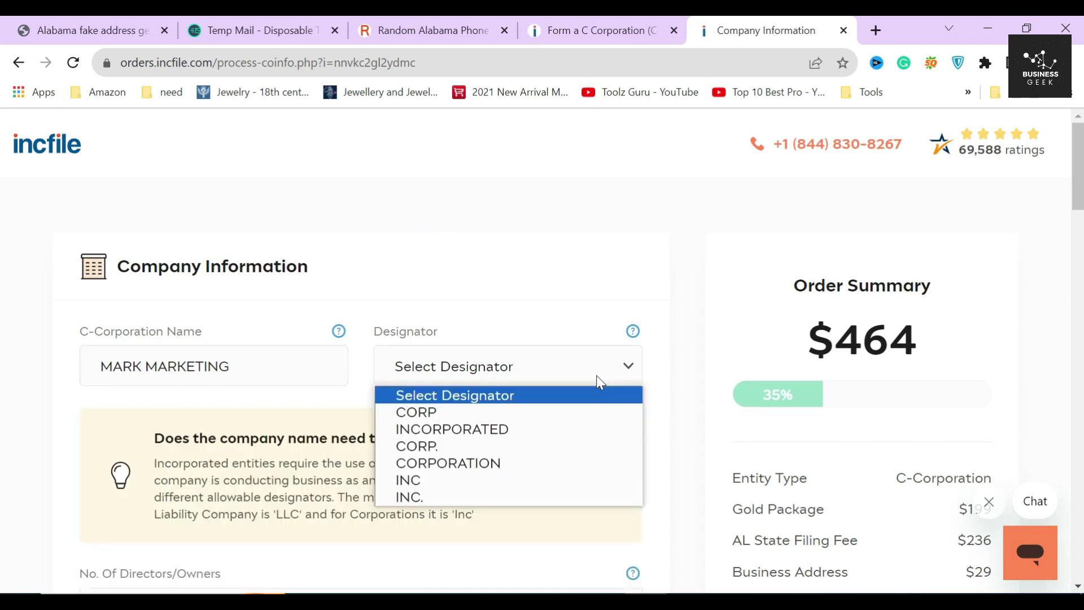
{"action": "left_click", "coordinate": [471, 419]}
Step: Set the number of directors to 1 and the business purpose to 'It's a marketing agency.'
{"action": "scroll", "coordinate": [364, 411], "scroll_direction": "down", "scroll_amount": 1}
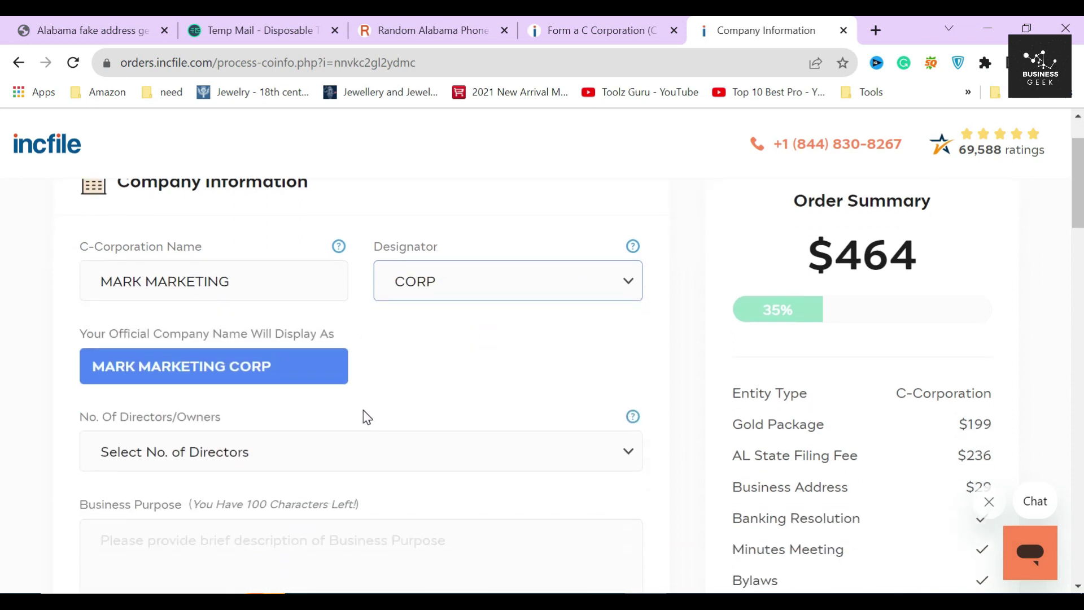
{"action": "left_click", "coordinate": [206, 366]}
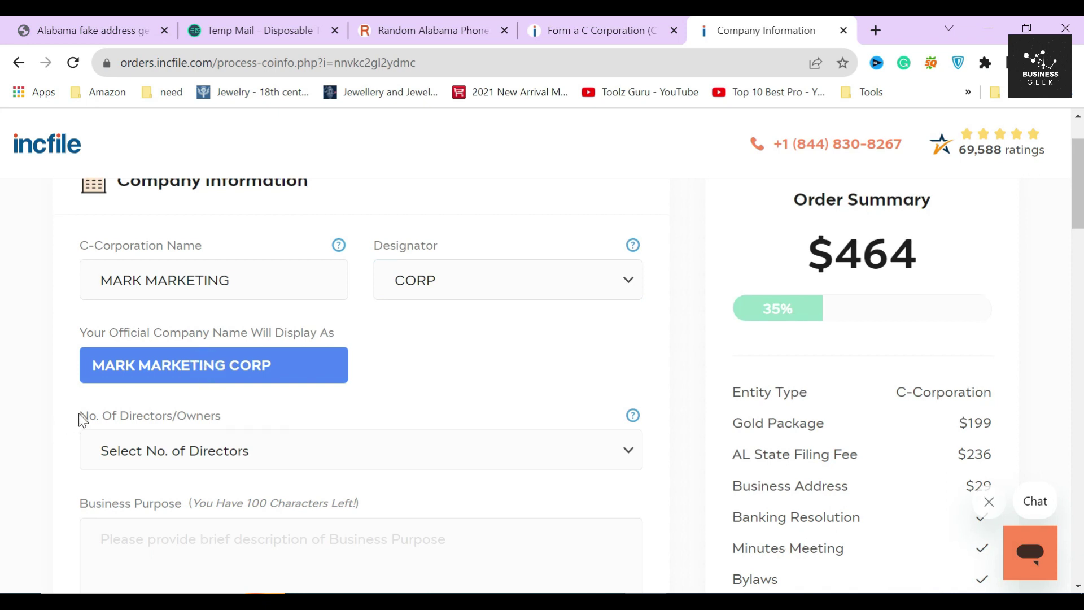
{"action": "scroll", "coordinate": [82, 420], "scroll_direction": "down", "scroll_amount": 1}
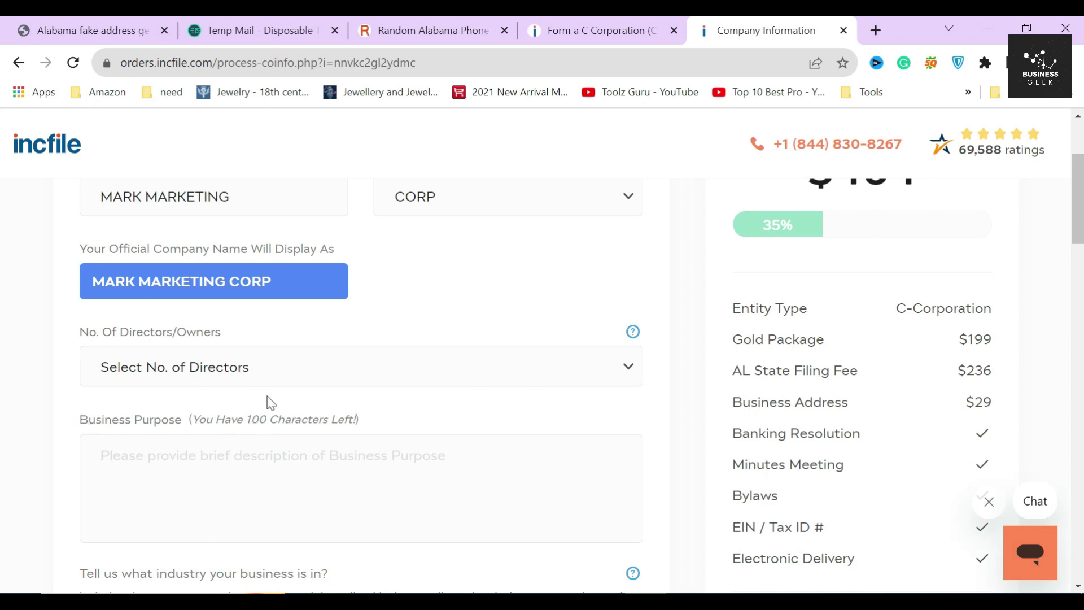
{"action": "left_click", "coordinate": [315, 364]}
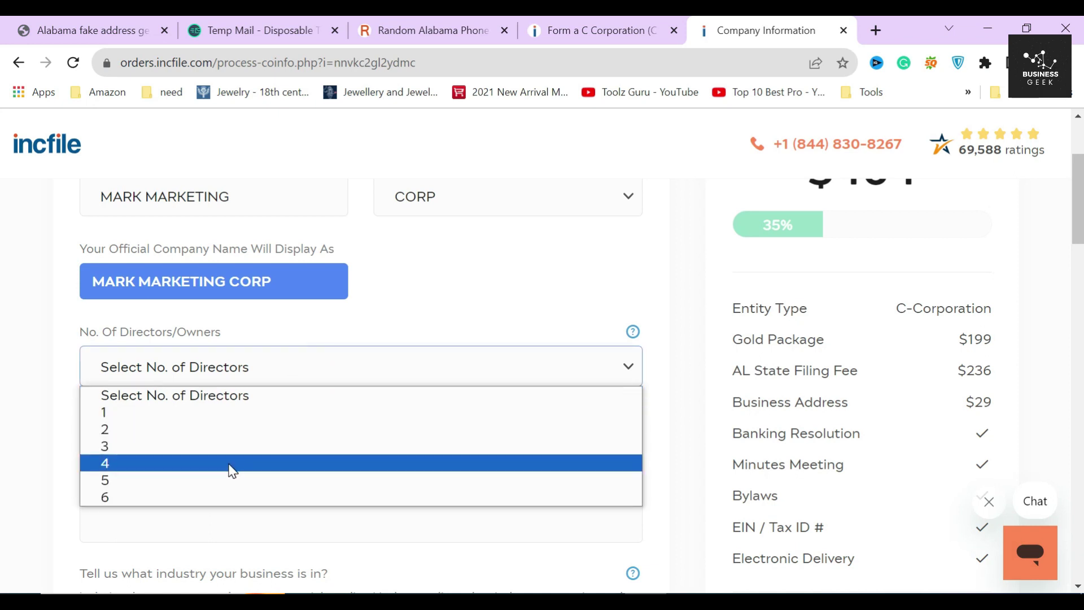
{"action": "left_click", "coordinate": [141, 413]}
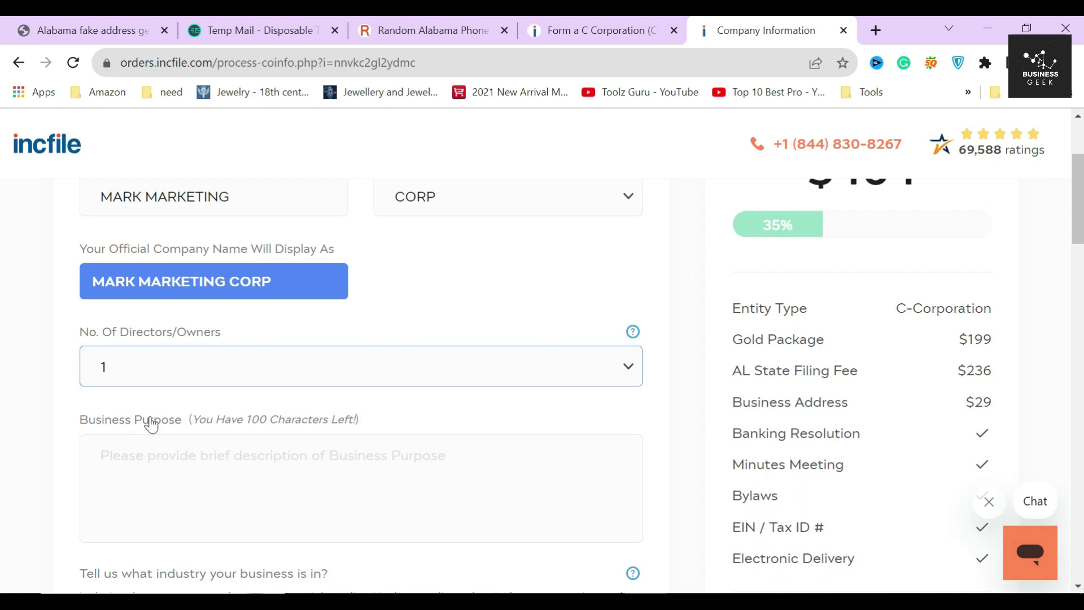
{"action": "scroll", "coordinate": [287, 394], "scroll_direction": "down", "scroll_amount": 2}
{"action": "left_click", "coordinate": [107, 371]}
{"action": "type", "text": "It's a marketing agency."}
Step: Search the industry keyword 'marketing' and choose 541613 - Marketing consulting services
{"action": "left_click", "coordinate": [60, 430]}
{"action": "scroll", "coordinate": [236, 449], "scroll_direction": "down", "scroll_amount": 3}
{"action": "left_click", "coordinate": [236, 418]}
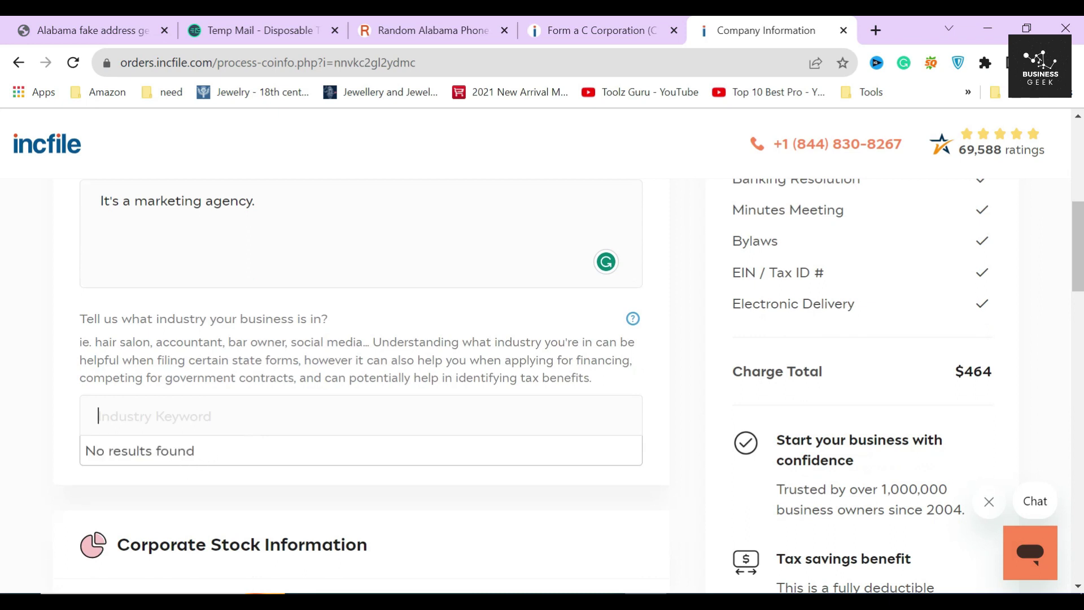
{"action": "left_click", "coordinate": [236, 418]}
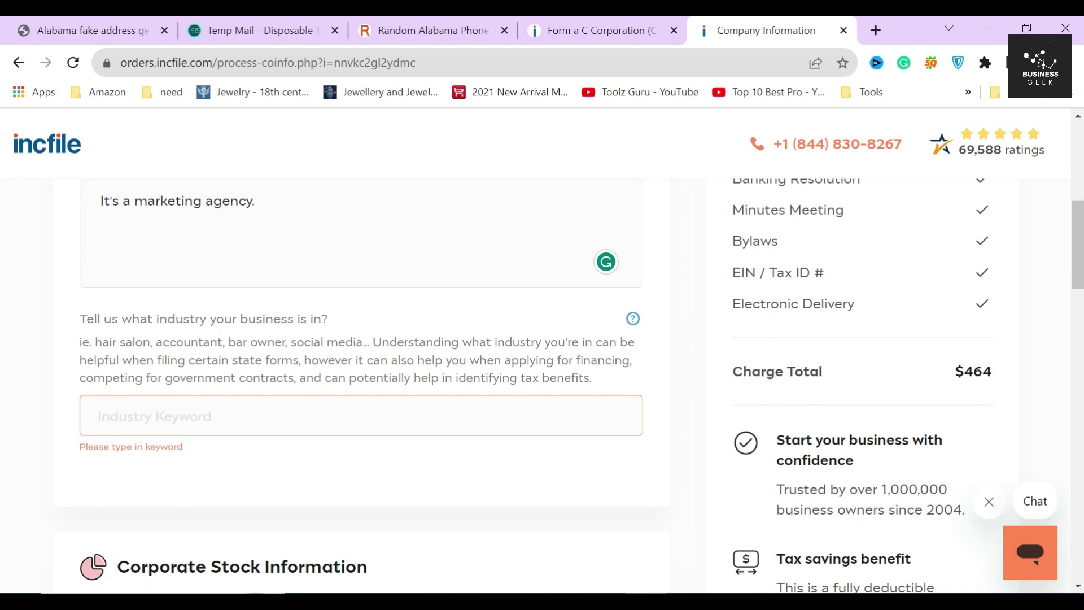
{"action": "left_click", "coordinate": [236, 416]}
{"action": "type", "text": "marketing"}
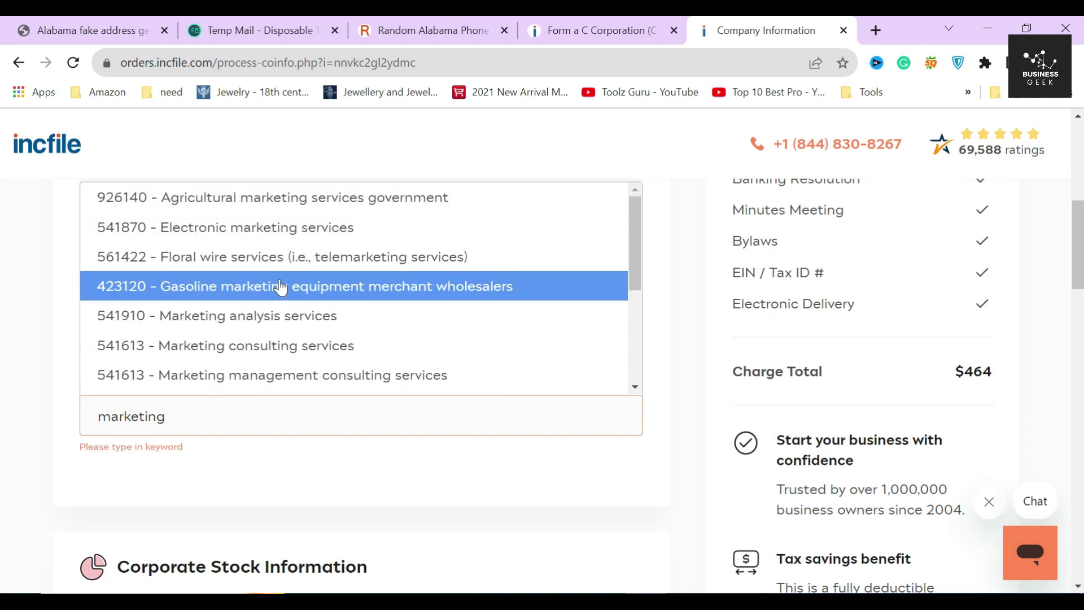
{"action": "left_click", "coordinate": [316, 346]}
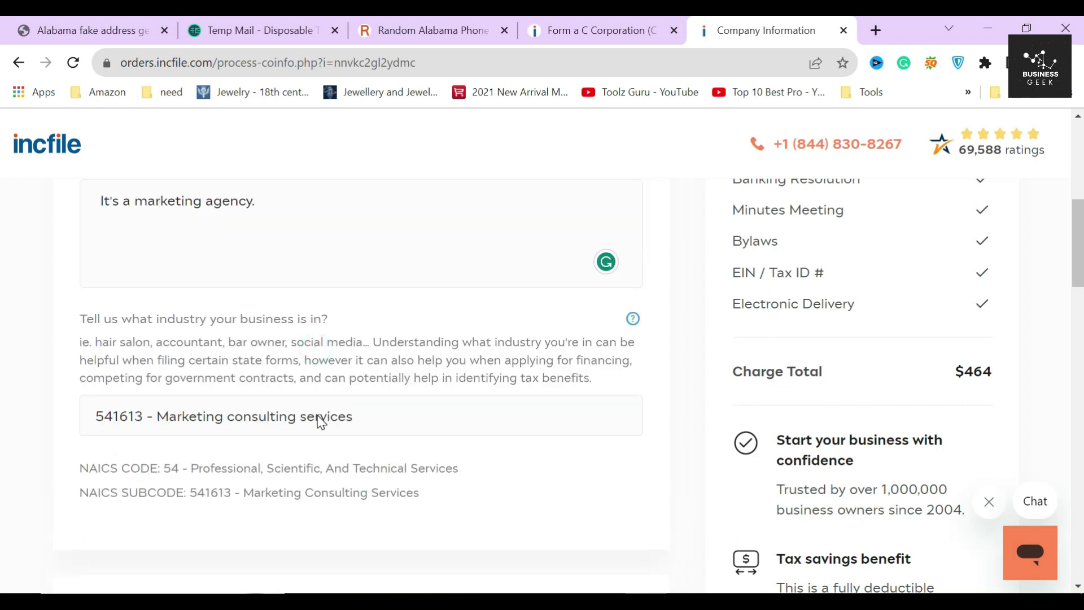
Step: Review the assigned NAICS code 54 and subcode 541613
{"action": "scroll", "coordinate": [293, 445], "scroll_direction": "down", "scroll_amount": 3}
{"action": "left_click_drag", "start_coordinate": [78, 298], "coordinate": [458, 298]}
{"action": "left_click", "coordinate": [452, 298]}
{"action": "scroll", "coordinate": [455, 319], "scroll_direction": "up", "scroll_amount": 1}
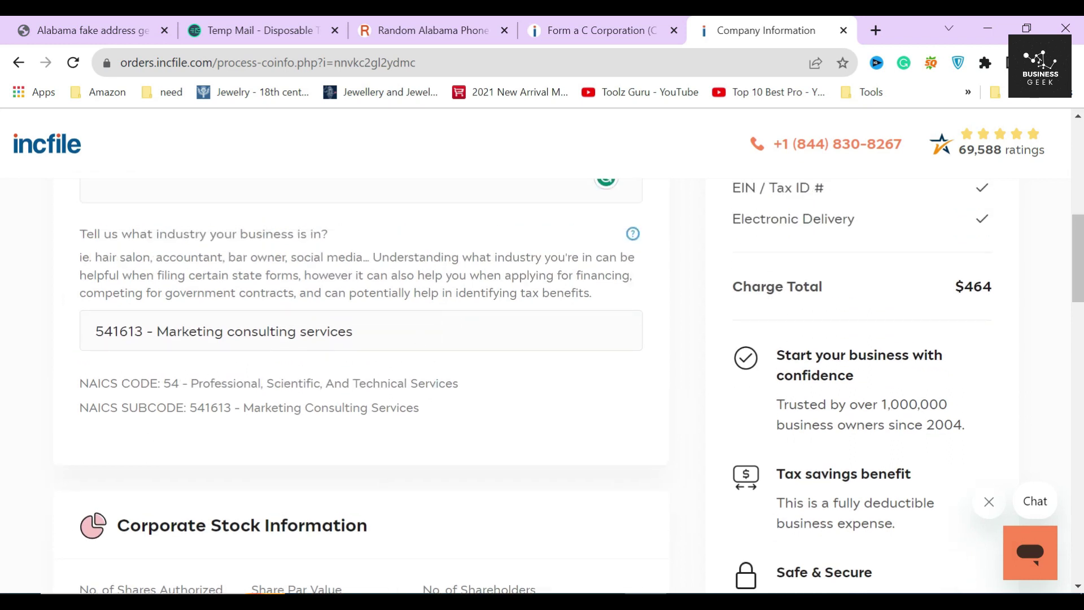
{"action": "left_click_drag", "start_coordinate": [80, 407], "coordinate": [120, 407]}
{"action": "left_click_drag", "start_coordinate": [188, 408], "coordinate": [232, 408]}
{"action": "left_click", "coordinate": [232, 408]}
{"action": "scroll", "coordinate": [499, 433], "scroll_direction": "down", "scroll_amount": 3}
{"action": "scroll", "coordinate": [455, 354], "scroll_direction": "up", "scroll_amount": 3}
{"action": "mouse_move", "coordinate": [632, 238]}
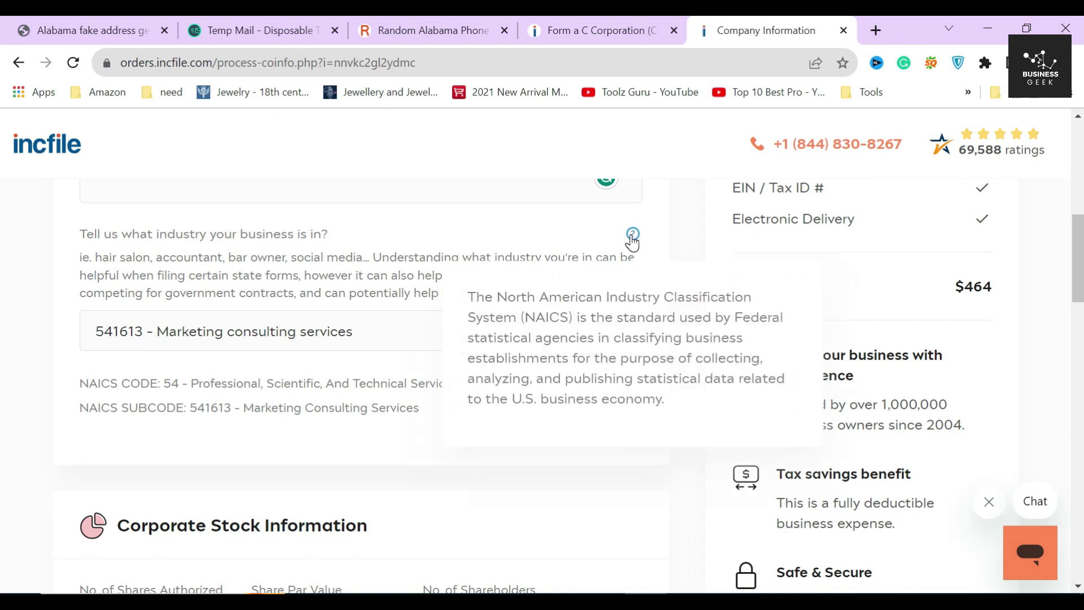
Step: Change the authorized shares from 1500 to 1000 in Corporate Stock Information
{"action": "scroll", "coordinate": [463, 442], "scroll_direction": "down", "scroll_amount": 3}
{"action": "scroll", "coordinate": [407, 452], "scroll_direction": "down", "scroll_amount": 2}
{"action": "scroll", "coordinate": [354, 419], "scroll_direction": "up", "scroll_amount": 1}
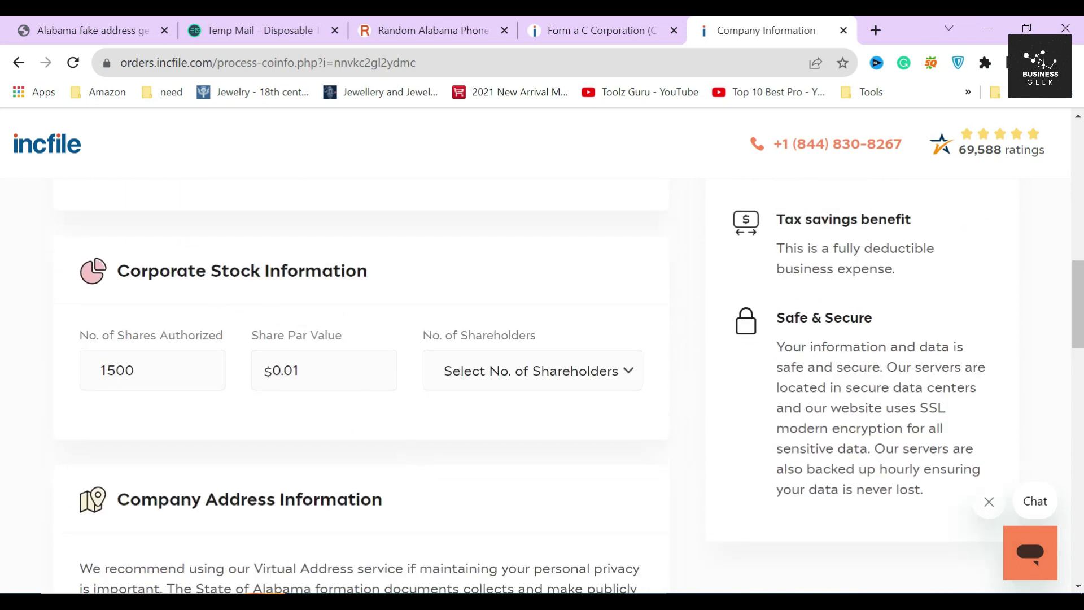
{"action": "triple_click", "coordinate": [486, 271]}
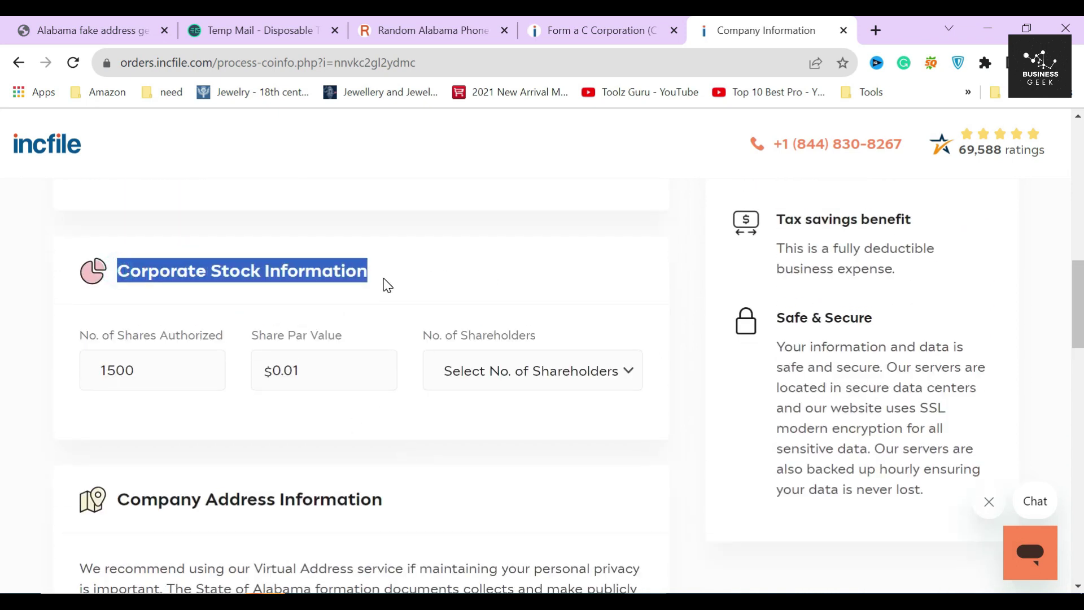
{"action": "left_click", "coordinate": [207, 316]}
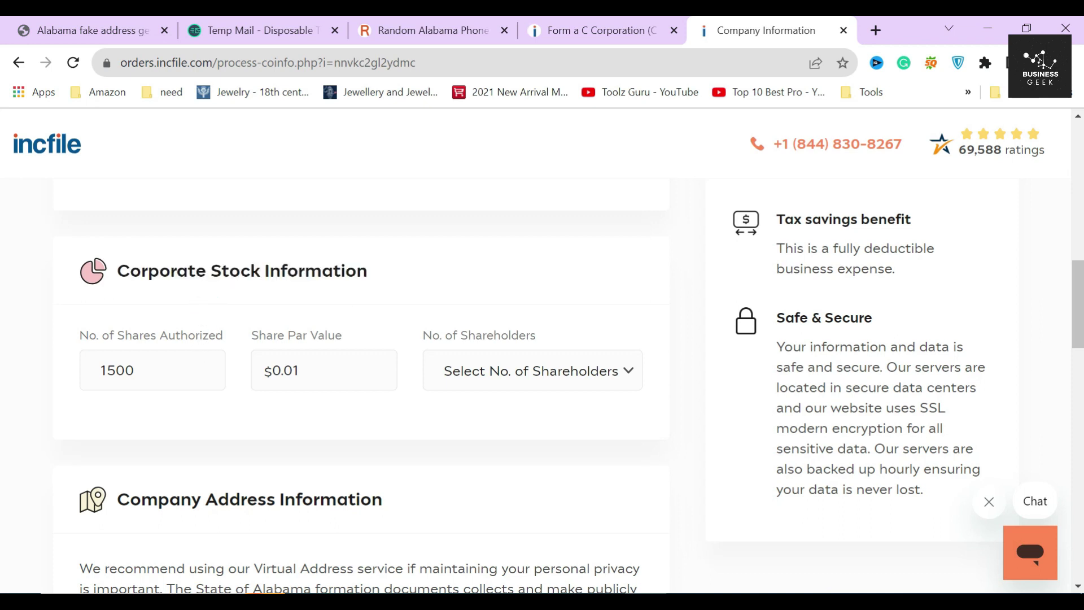
{"action": "left_click", "coordinate": [145, 368]}
{"action": "left_click", "coordinate": [108, 370]}
{"action": "left_click", "coordinate": [109, 372]}
{"action": "left_click", "coordinate": [114, 373]}
{"action": "key", "text": "BackSpace"}
{"action": "type", "text": "0"}
Step: Replace the share par value with 1
{"action": "left_click", "coordinate": [343, 370]}
{"action": "left_click_drag", "start_coordinate": [319, 371], "coordinate": [252, 388]}
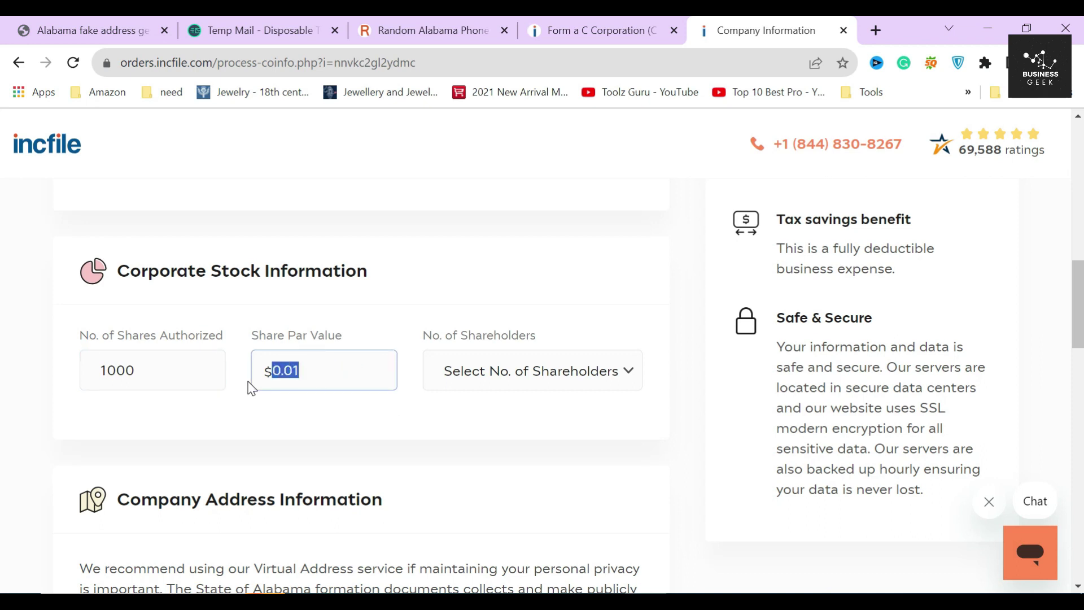
{"action": "type", "text": "1"}
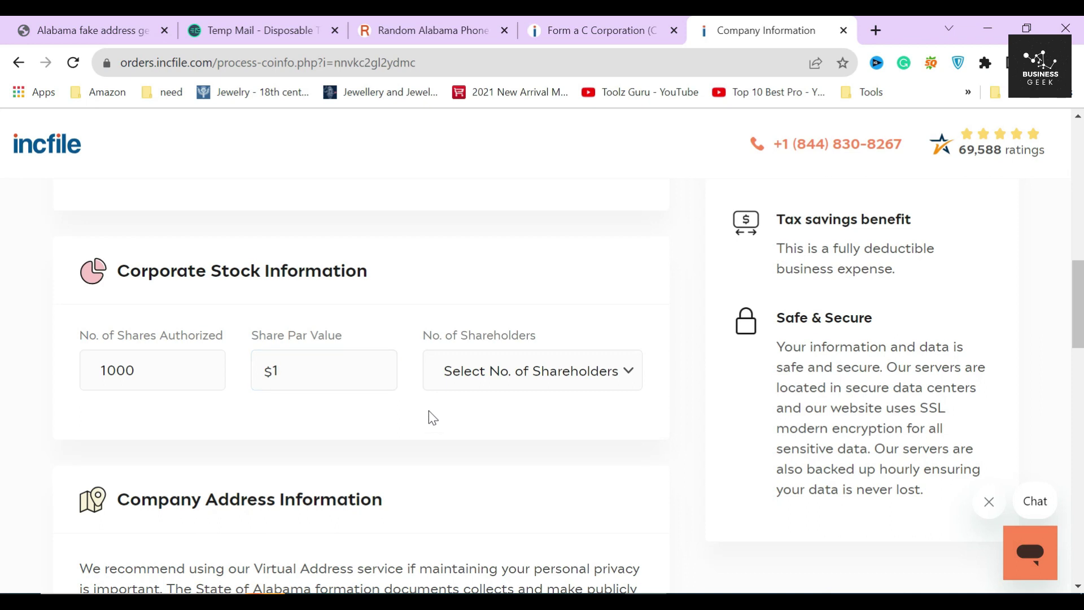
{"action": "left_click", "coordinate": [561, 370]}
Step: Set the number of shareholders to 2
{"action": "left_click", "coordinate": [500, 434]}
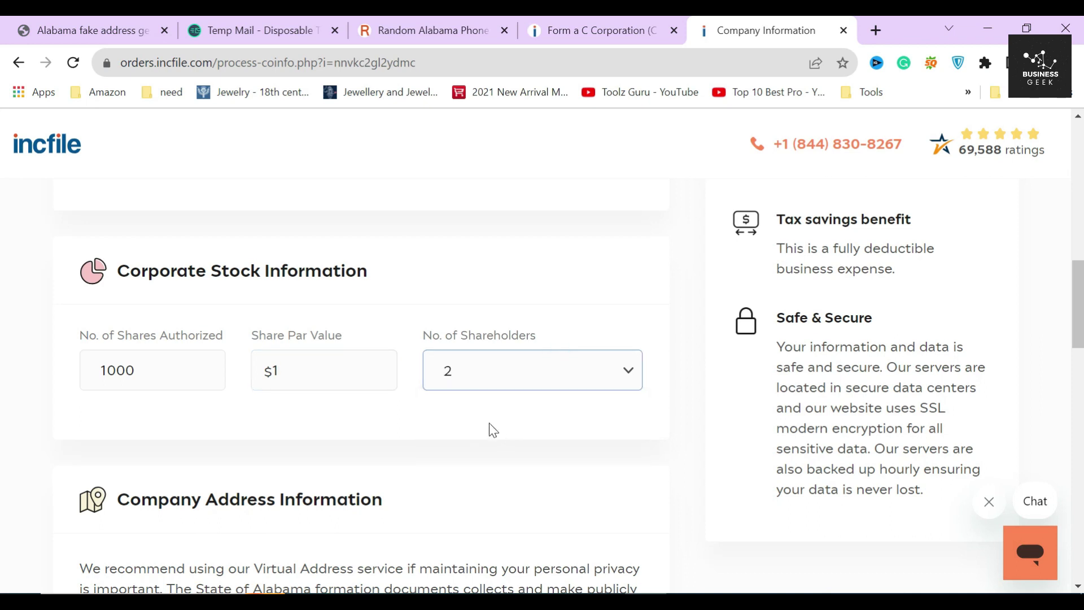
{"action": "scroll", "coordinate": [368, 431], "scroll_direction": "down", "scroll_amount": 9}
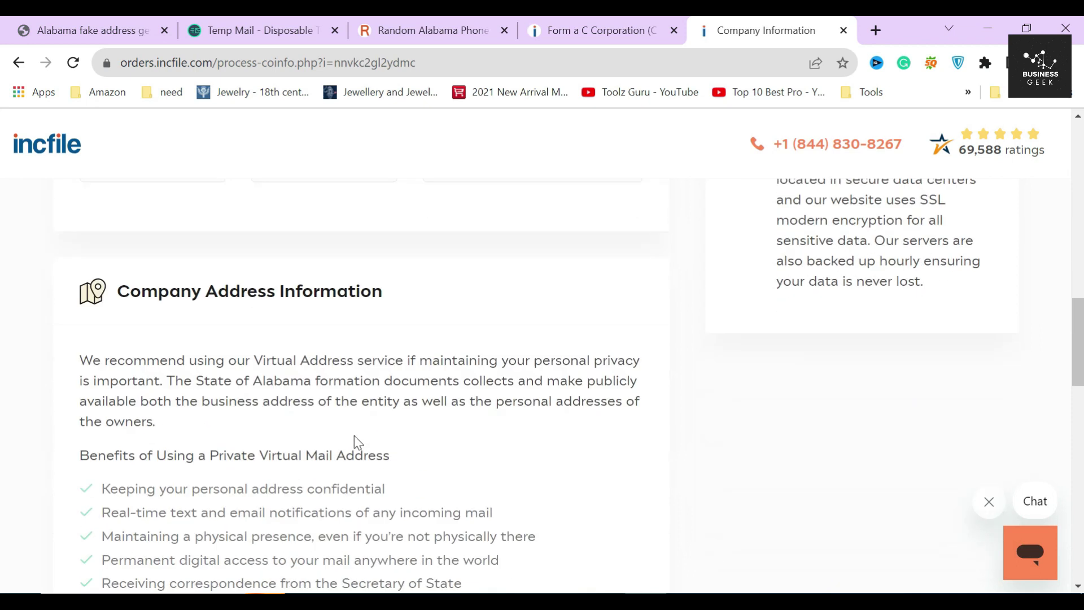
{"action": "scroll", "coordinate": [354, 427], "scroll_direction": "up", "scroll_amount": 7}
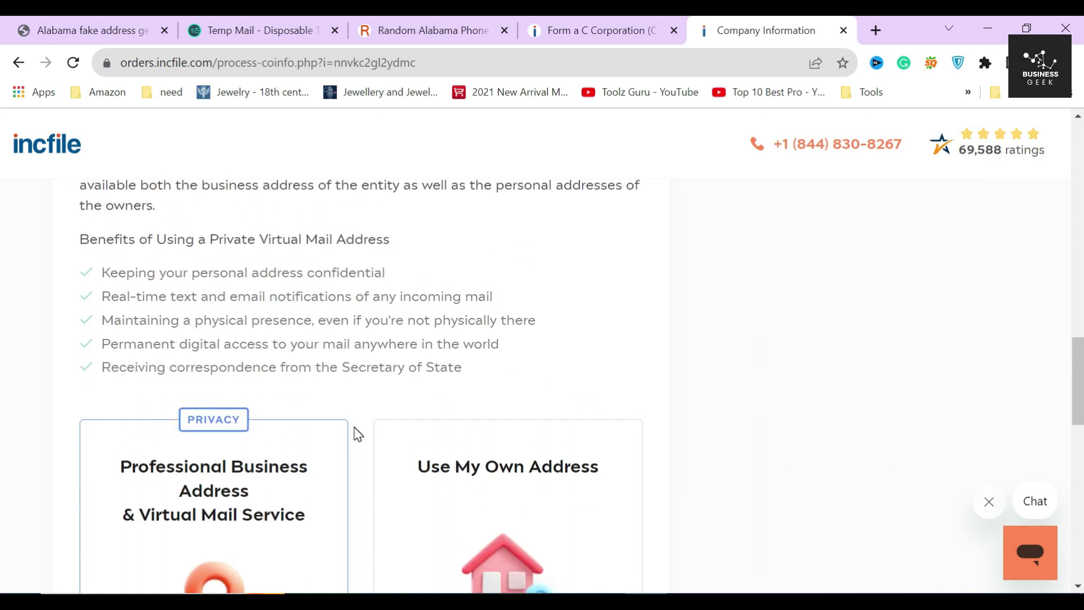
{"action": "triple_click", "coordinate": [441, 420]}
{"action": "left_click", "coordinate": [442, 420]}
Step: Review the virtual mail benefits of the Professional Business Address option
{"action": "scroll", "coordinate": [443, 418], "scroll_direction": "down", "scroll_amount": 9}
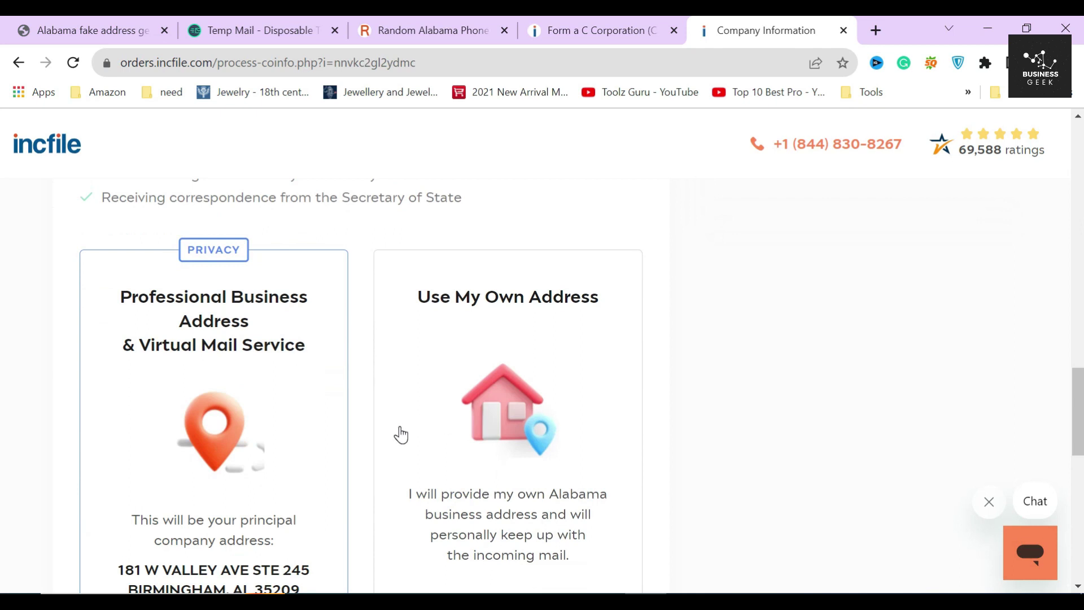
{"action": "scroll", "coordinate": [390, 431], "scroll_direction": "up", "scroll_amount": 3}
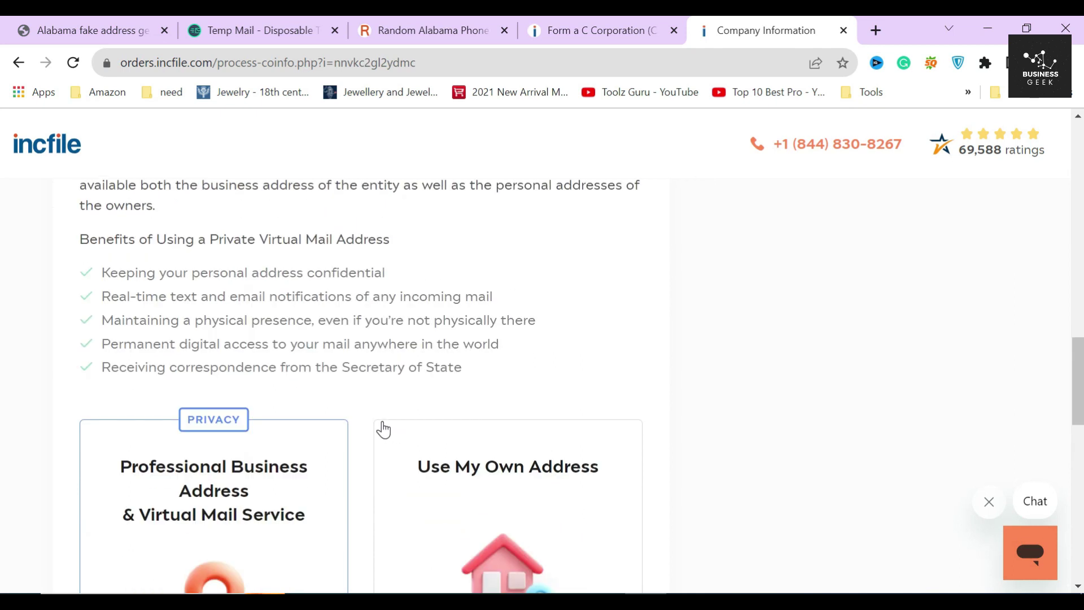
{"action": "left_click_drag", "start_coordinate": [79, 270], "coordinate": [469, 387]}
{"action": "left_click", "coordinate": [483, 367]}
{"action": "left_click_drag", "start_coordinate": [100, 273], "coordinate": [475, 365]}
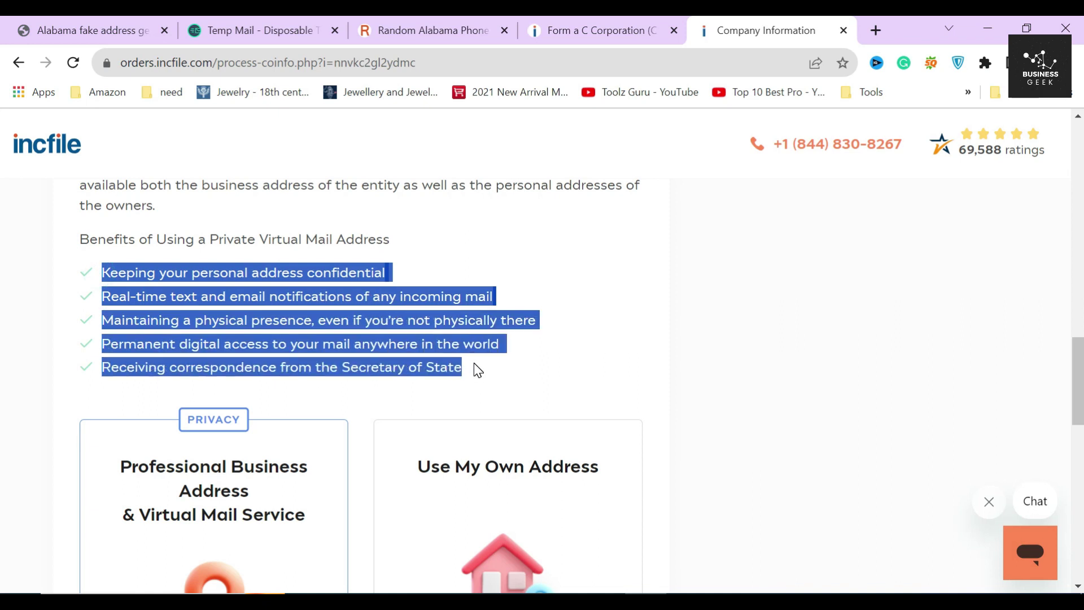
{"action": "scroll", "coordinate": [475, 367], "scroll_direction": "up", "scroll_amount": 2}
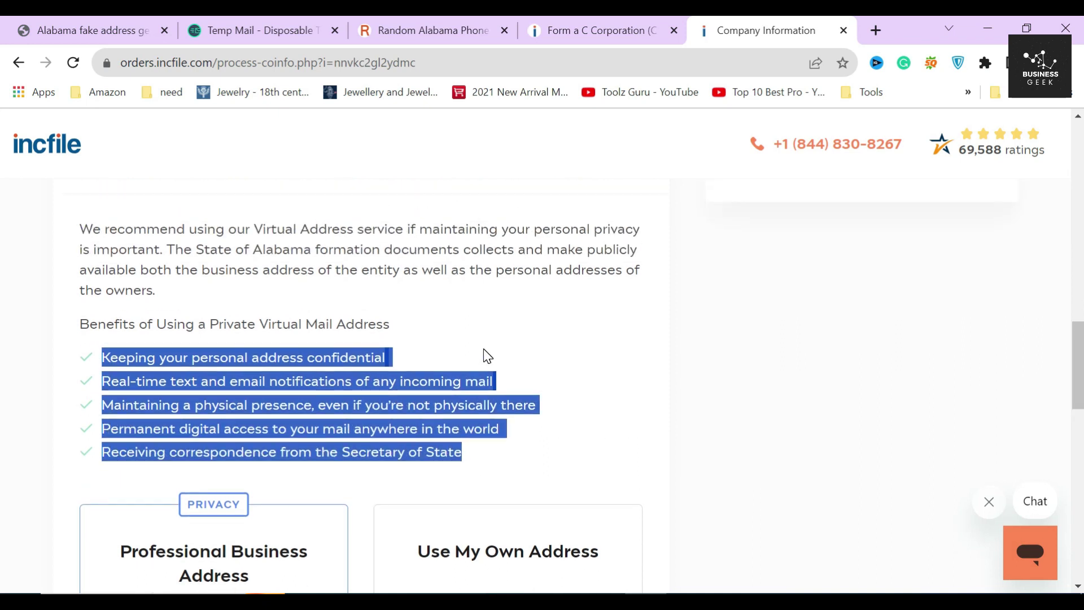
{"action": "left_click", "coordinate": [449, 351]}
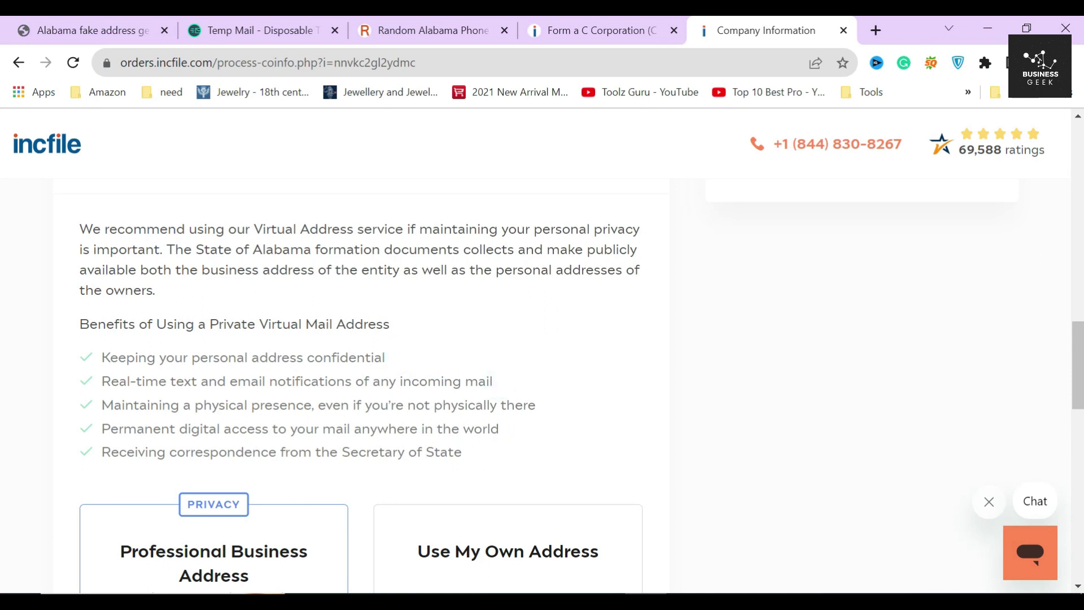
Step: Keep the $29/month Professional Business Address plan selected and scroll down to Next
{"action": "scroll", "coordinate": [377, 412], "scroll_direction": "down", "scroll_amount": 3}
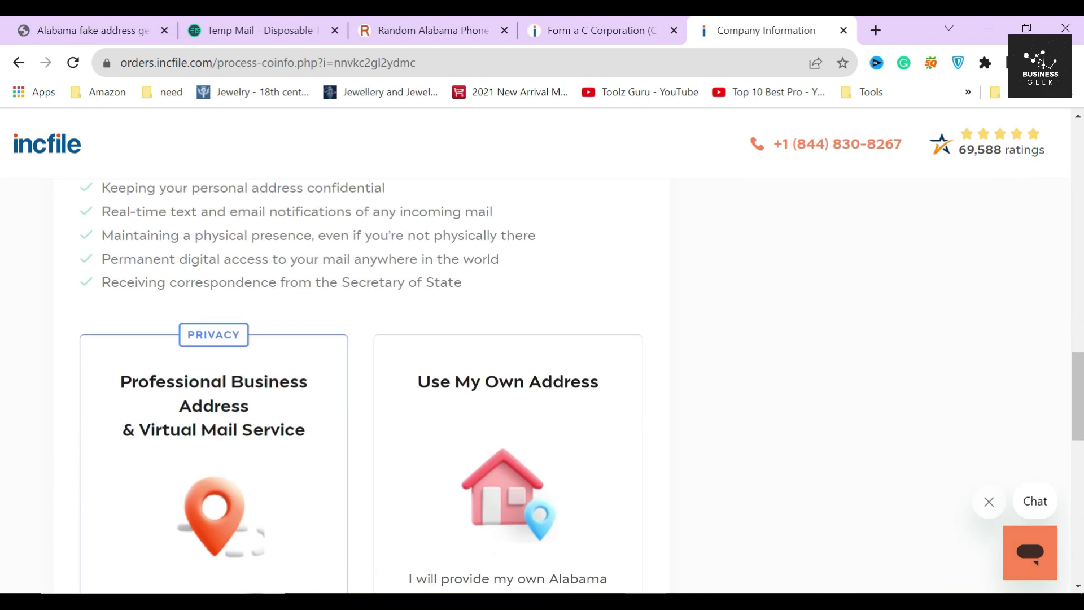
{"action": "scroll", "coordinate": [380, 413], "scroll_direction": "down", "scroll_amount": 4}
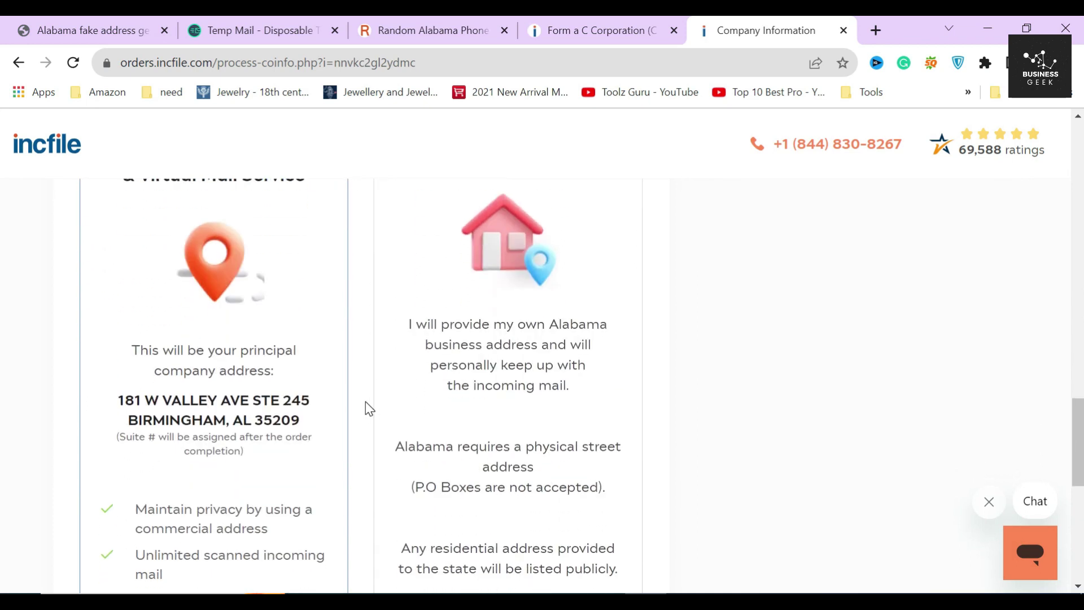
{"action": "scroll", "coordinate": [365, 401], "scroll_direction": "down", "scroll_amount": 4}
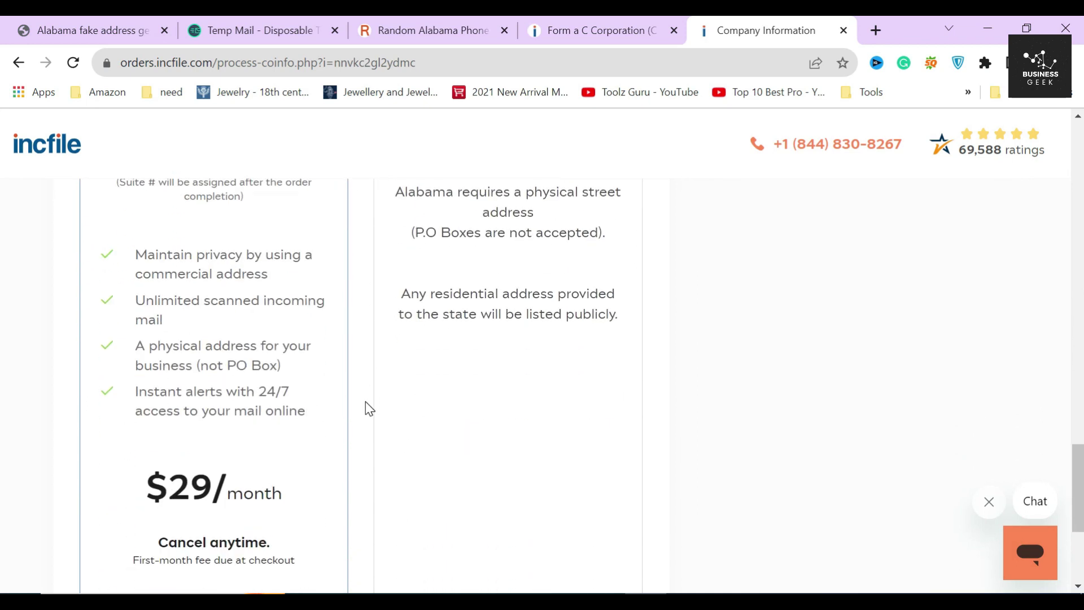
{"action": "scroll", "coordinate": [365, 401], "scroll_direction": "up", "scroll_amount": 1}
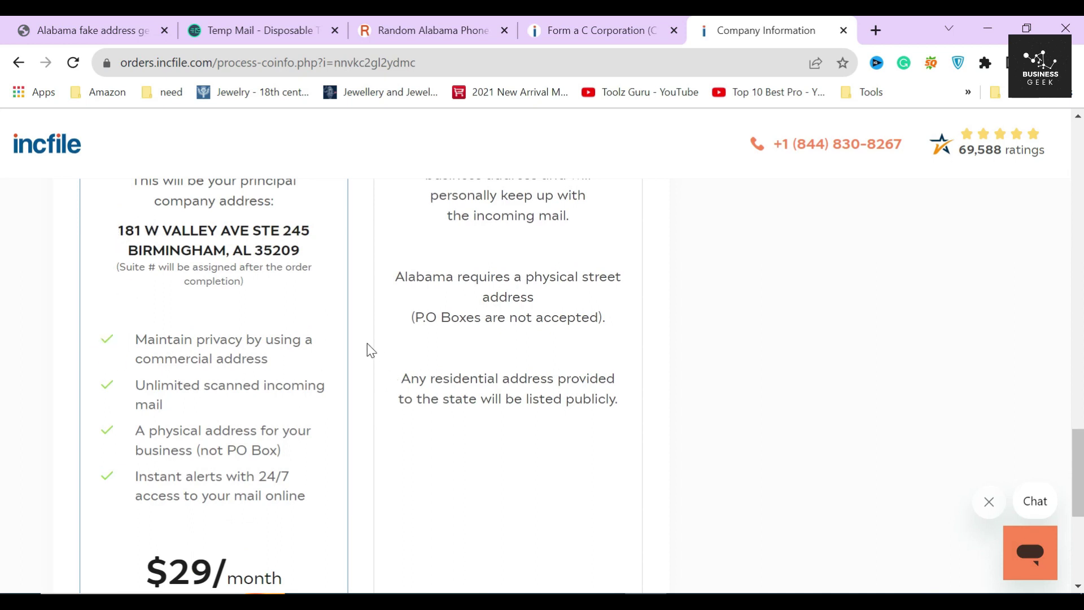
{"action": "scroll", "coordinate": [365, 345], "scroll_direction": "down", "scroll_amount": 3}
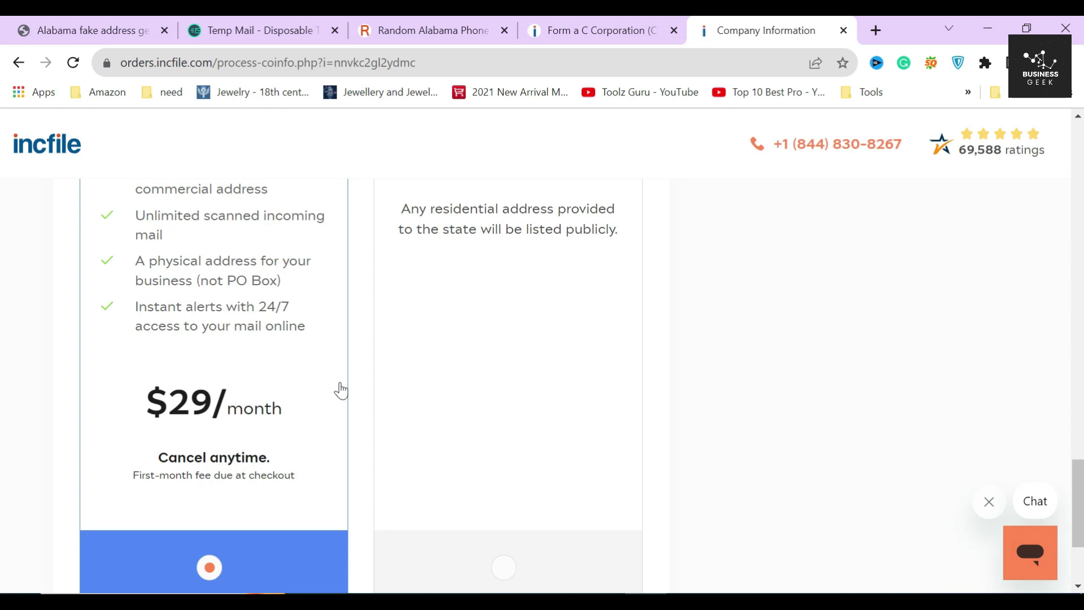
{"action": "left_click_drag", "start_coordinate": [149, 410], "coordinate": [286, 417]}
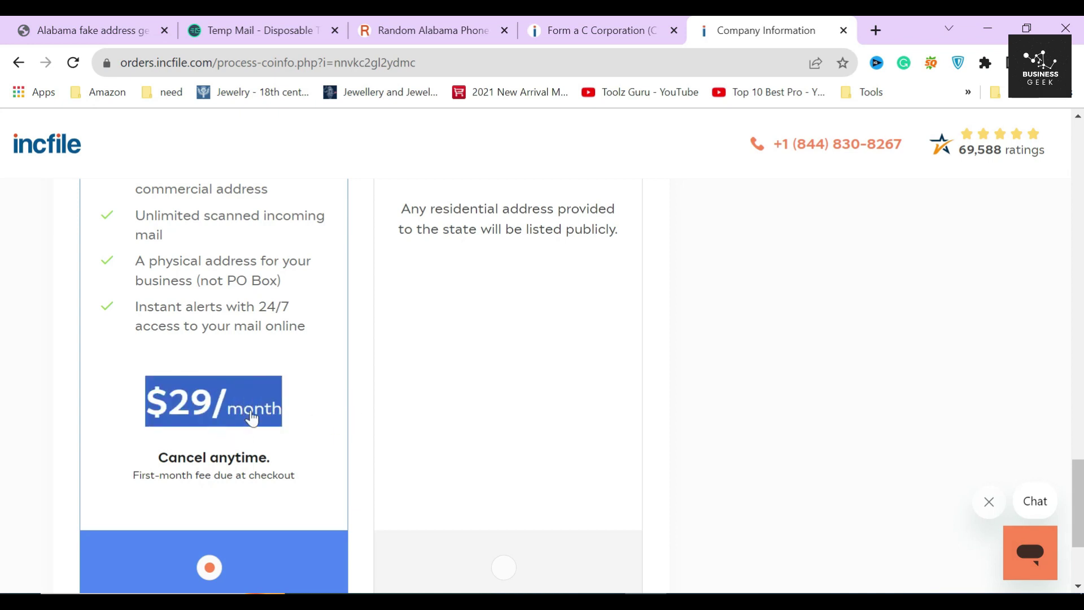
{"action": "left_click", "coordinate": [375, 454]}
{"action": "scroll", "coordinate": [375, 455], "scroll_direction": "down", "scroll_amount": 3}
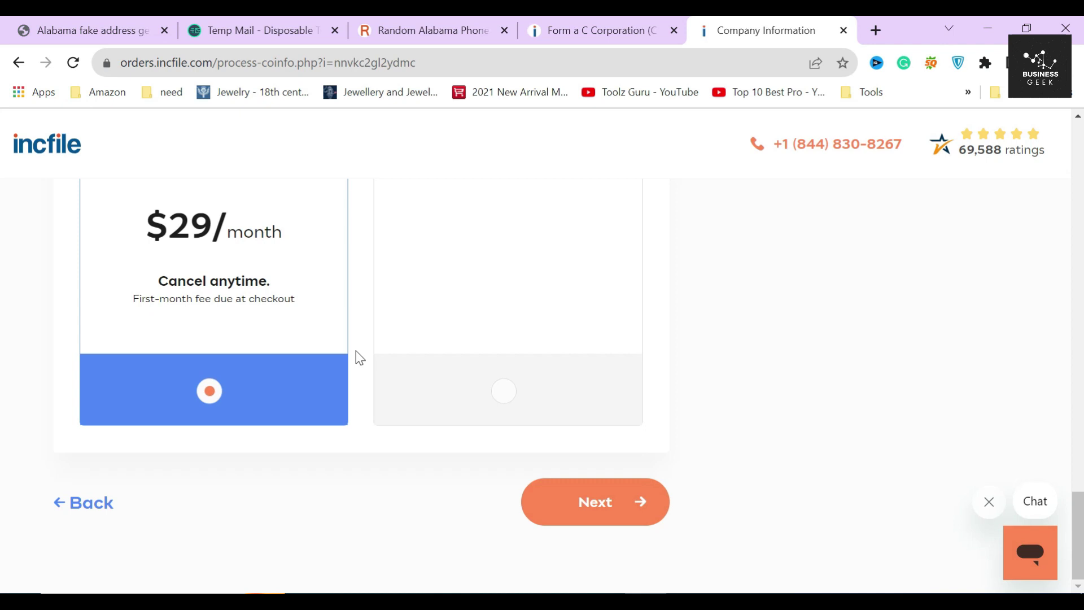
Step: Advance to the Premium Service Package page and review its $149 upgrade offer
{"action": "left_click", "coordinate": [625, 501]}
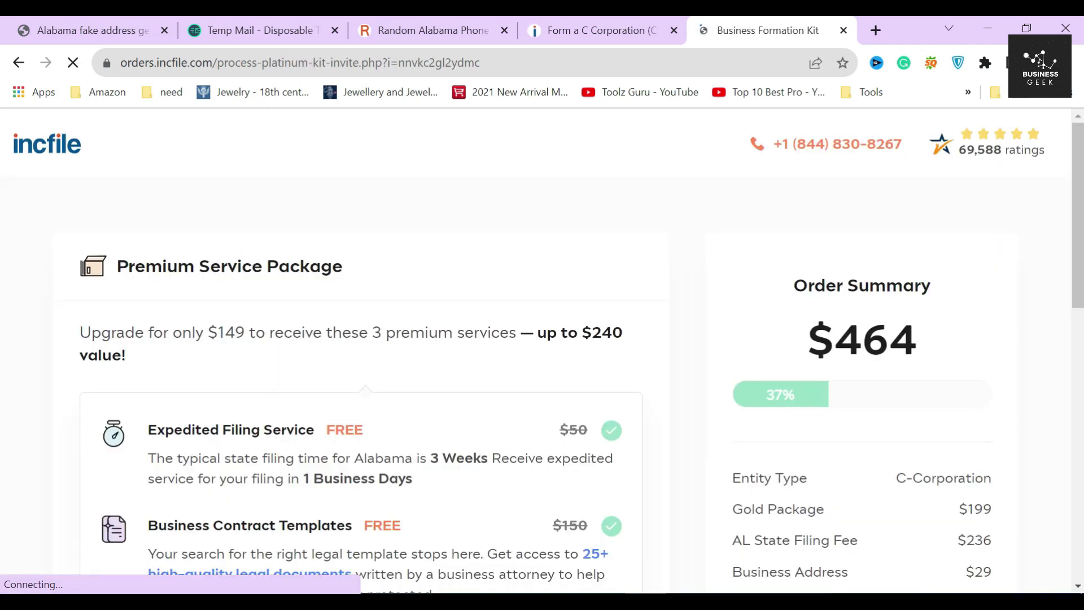
{"action": "left_click_drag", "start_coordinate": [116, 267], "coordinate": [367, 279]}
{"action": "left_click", "coordinate": [366, 278]}
{"action": "left_click_drag", "start_coordinate": [80, 334], "coordinate": [323, 341]}
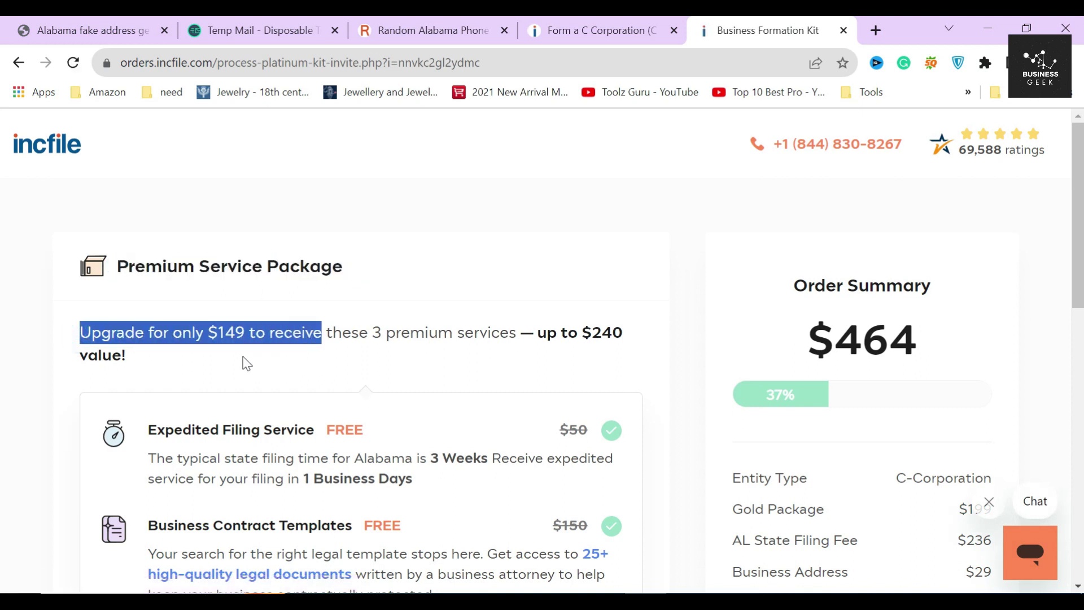
{"action": "left_click", "coordinate": [230, 347]}
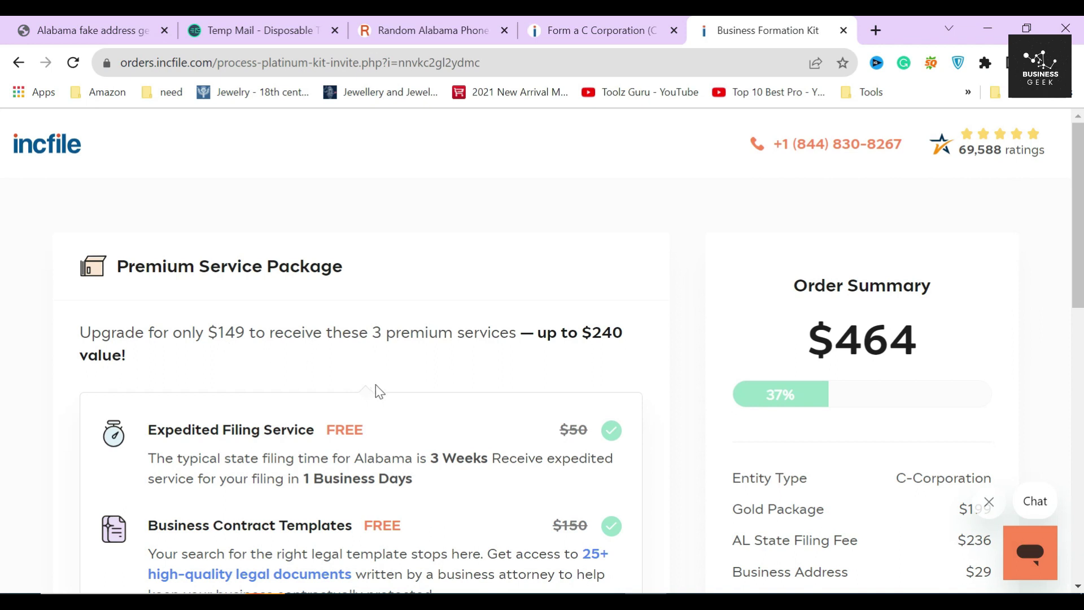
Step: Review the 1 Business Days filing and free domain and email perks, then choose Get Upgrade & Bonus
{"action": "scroll", "coordinate": [660, 346], "scroll_direction": "down", "scroll_amount": 2}
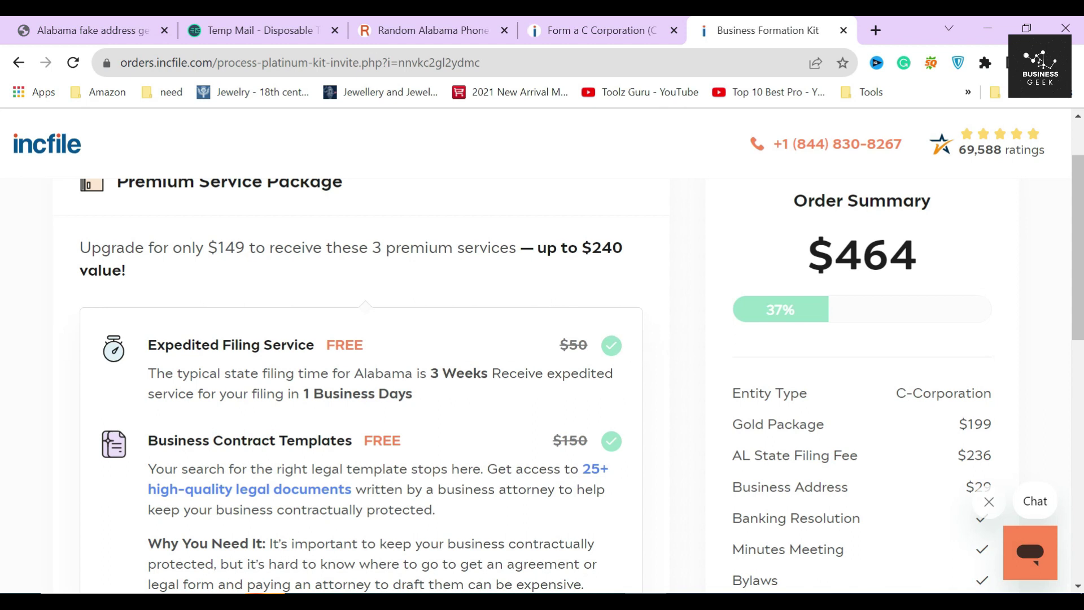
{"action": "left_click_drag", "start_coordinate": [303, 395], "coordinate": [424, 394]}
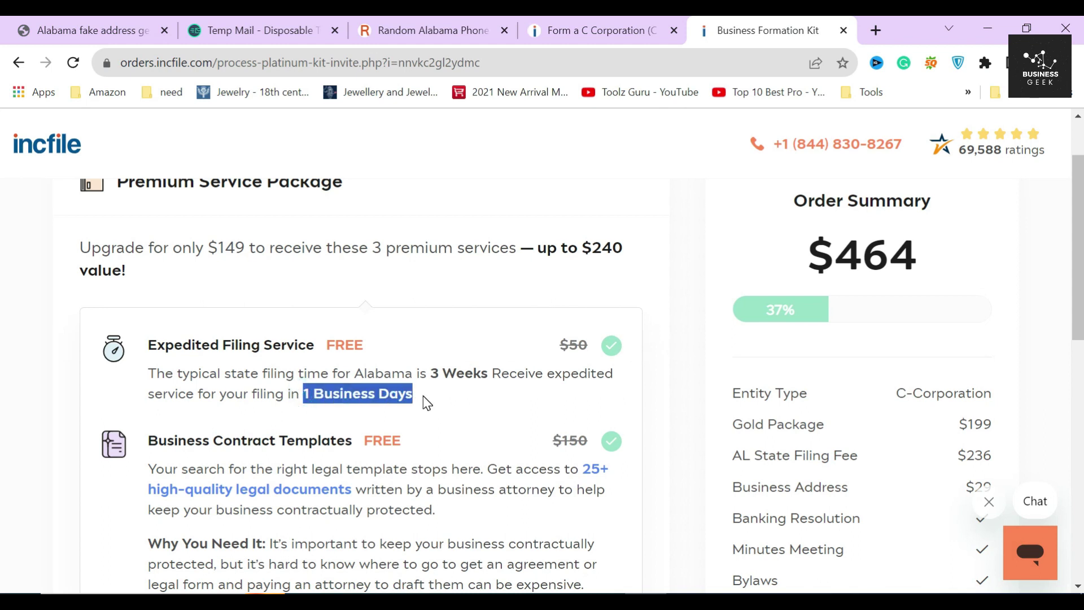
{"action": "left_click", "coordinate": [422, 395]}
{"action": "scroll", "coordinate": [447, 389], "scroll_direction": "down", "scroll_amount": 3}
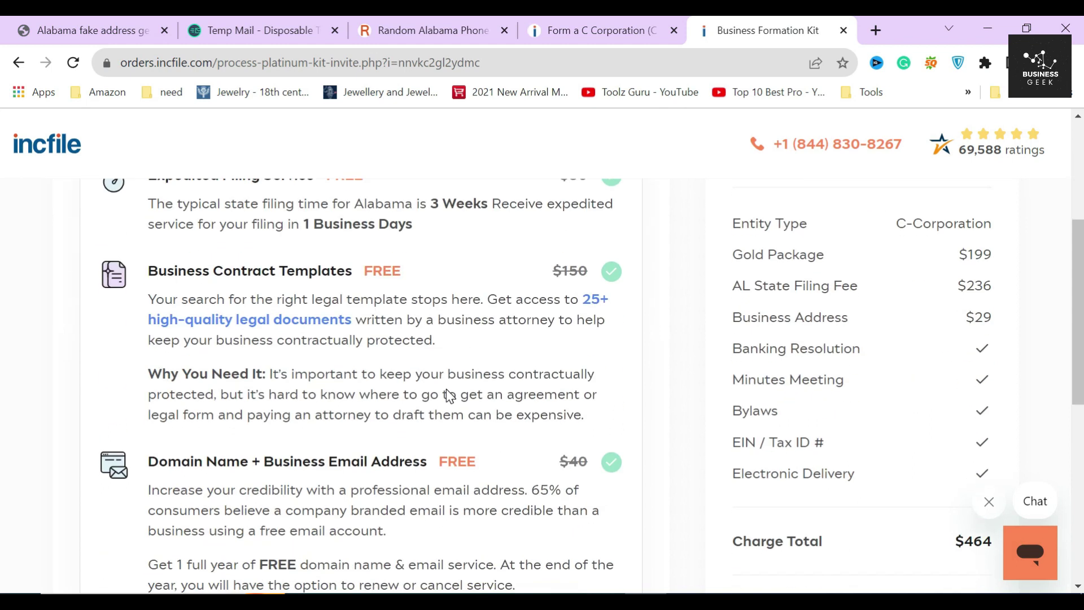
{"action": "scroll", "coordinate": [390, 374], "scroll_direction": "down", "scroll_amount": 3}
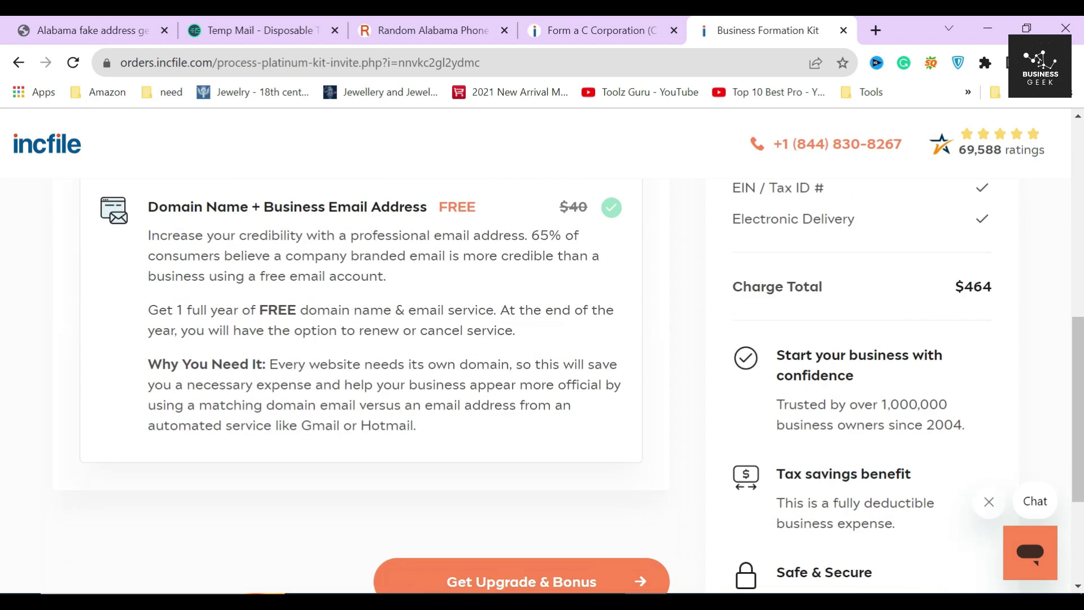
{"action": "left_click_drag", "start_coordinate": [149, 315], "coordinate": [486, 419]}
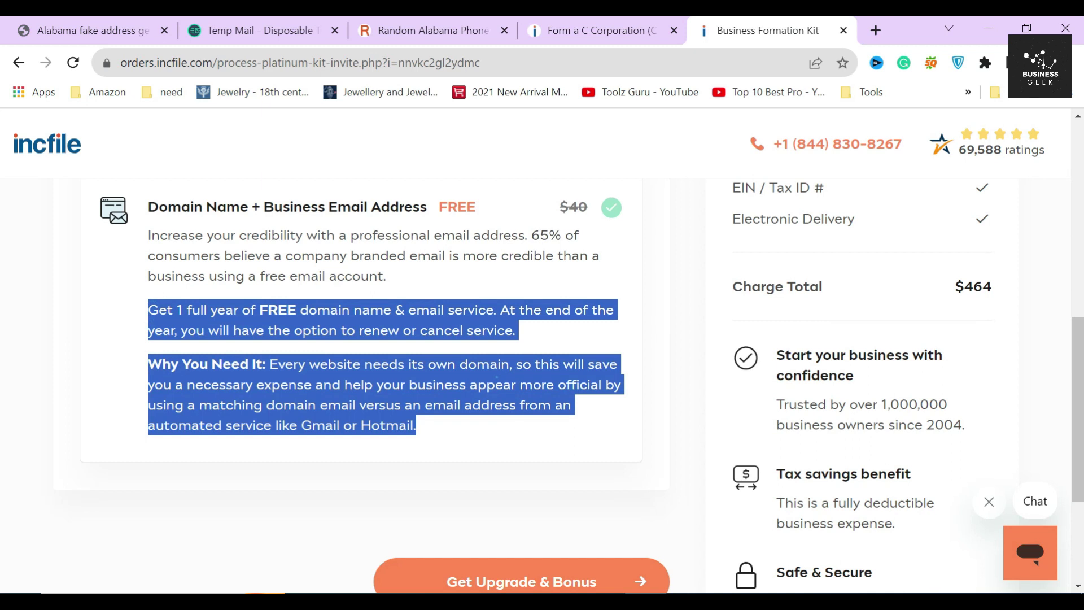
{"action": "left_click", "coordinate": [497, 377]}
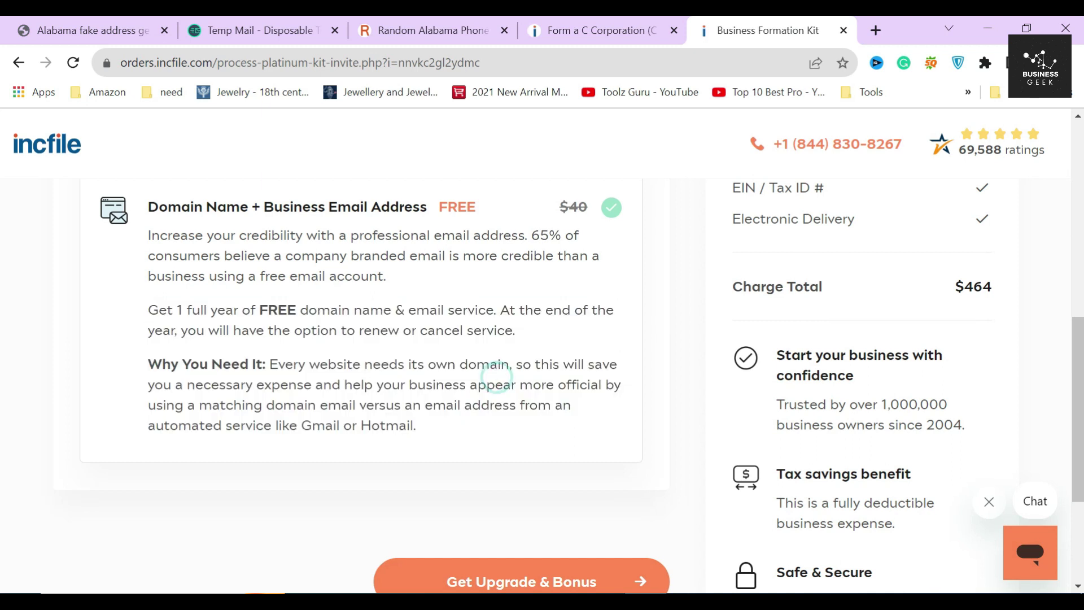
{"action": "scroll", "coordinate": [497, 377], "scroll_direction": "down", "scroll_amount": 3}
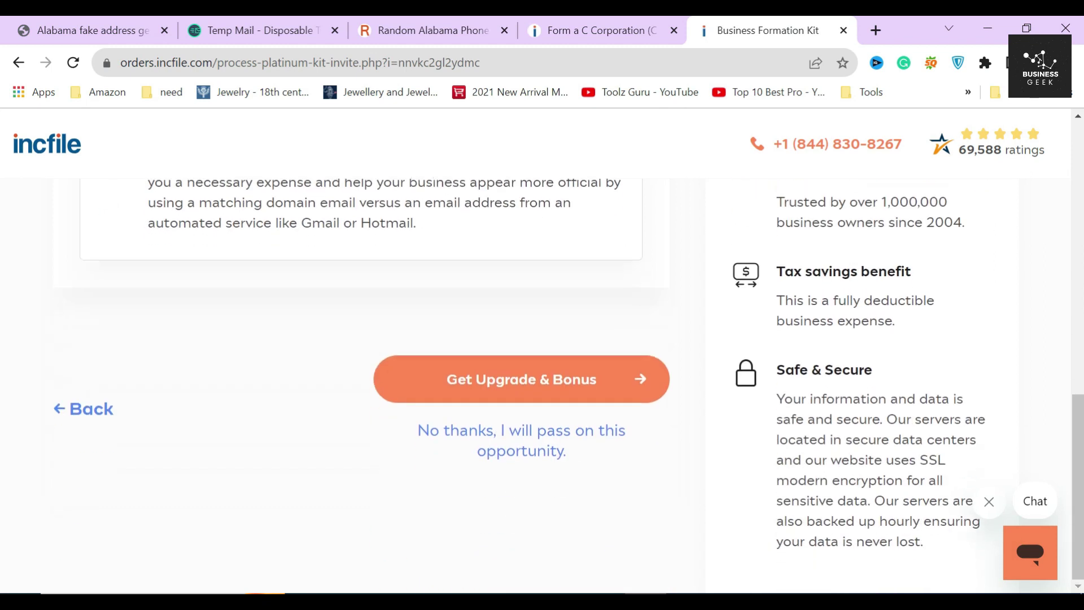
{"action": "left_click", "coordinate": [499, 385]}
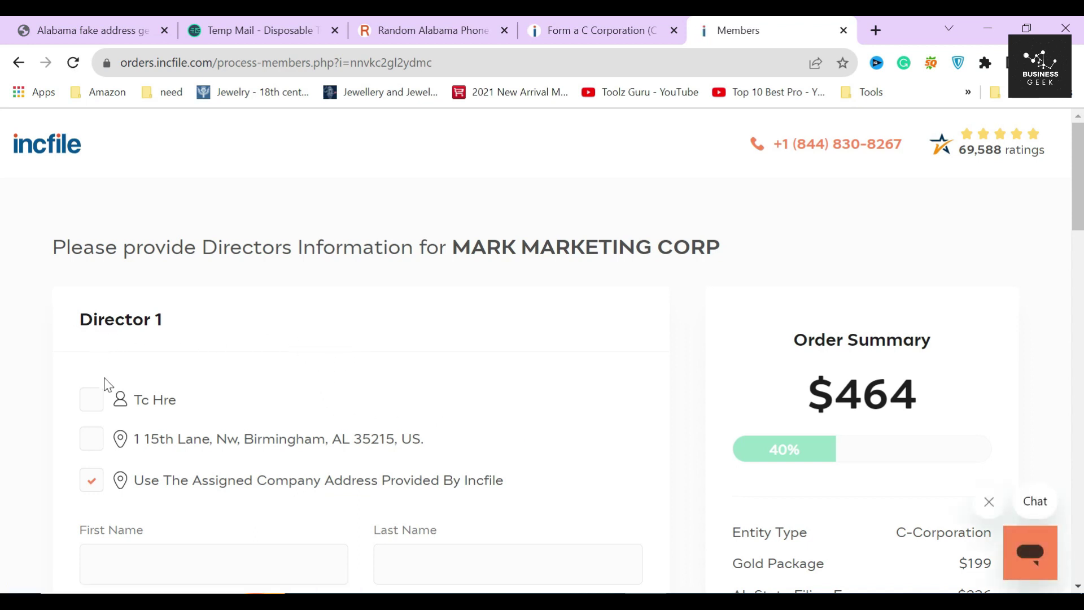
Step: Use the existing person as Director 1, then review the Officer Information and President/CEO sections
{"action": "left_click", "coordinate": [91, 402]}
{"action": "scroll", "coordinate": [265, 326], "scroll_direction": "down", "scroll_amount": 3}
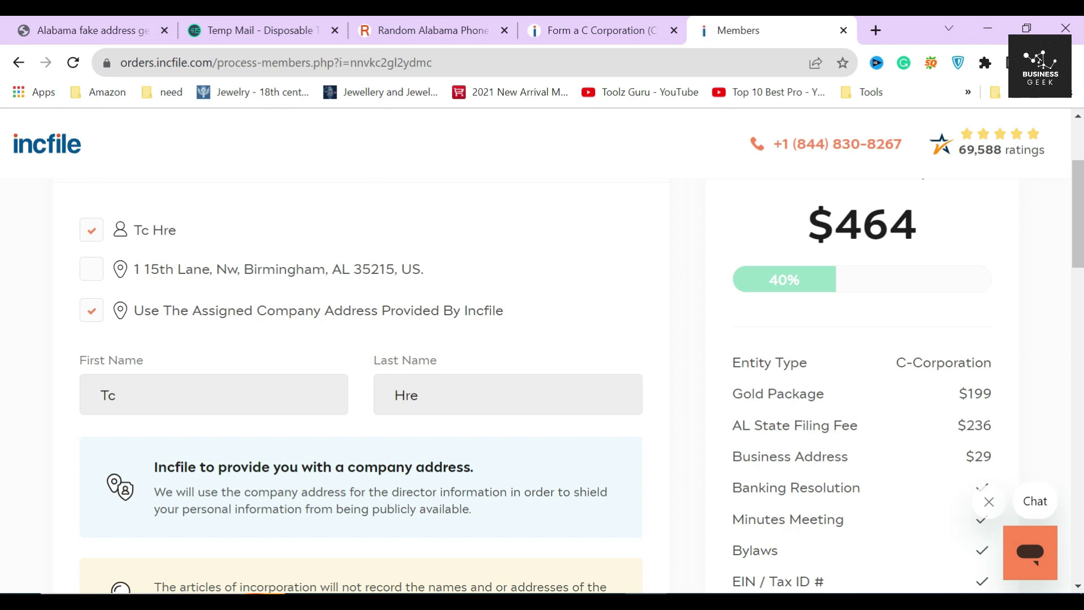
{"action": "left_click_drag", "start_coordinate": [261, 254], "coordinate": [513, 275]}
{"action": "left_click", "coordinate": [513, 271]}
{"action": "left_click_drag", "start_coordinate": [73, 338], "coordinate": [267, 336]}
{"action": "left_click", "coordinate": [264, 332]}
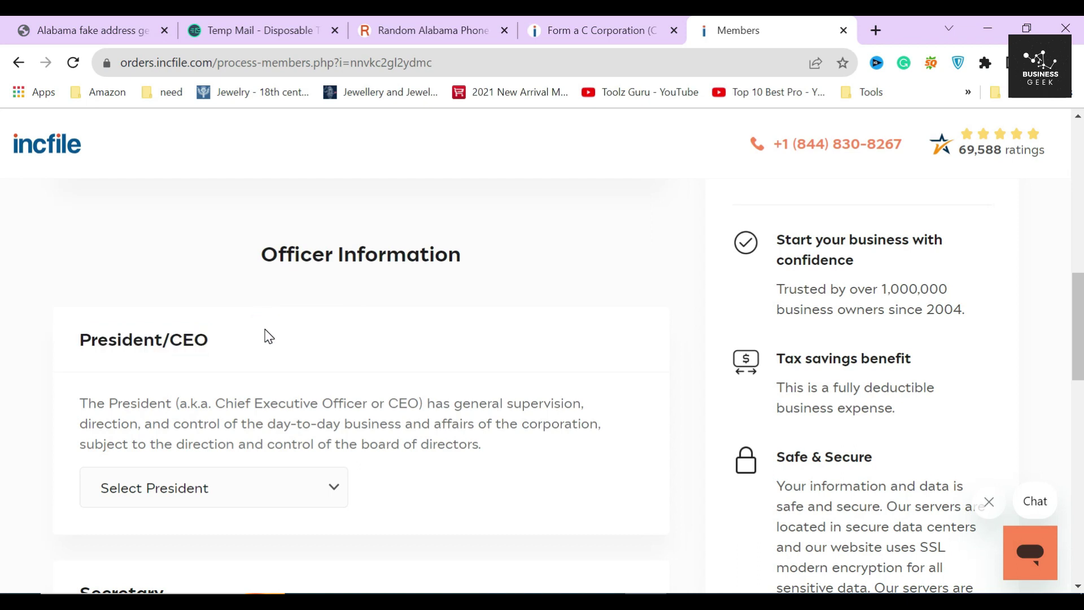
Step: Make the existing director the President and review the Secretary section
{"action": "scroll", "coordinate": [268, 336], "scroll_direction": "down", "scroll_amount": 3}
{"action": "left_click", "coordinate": [265, 317]}
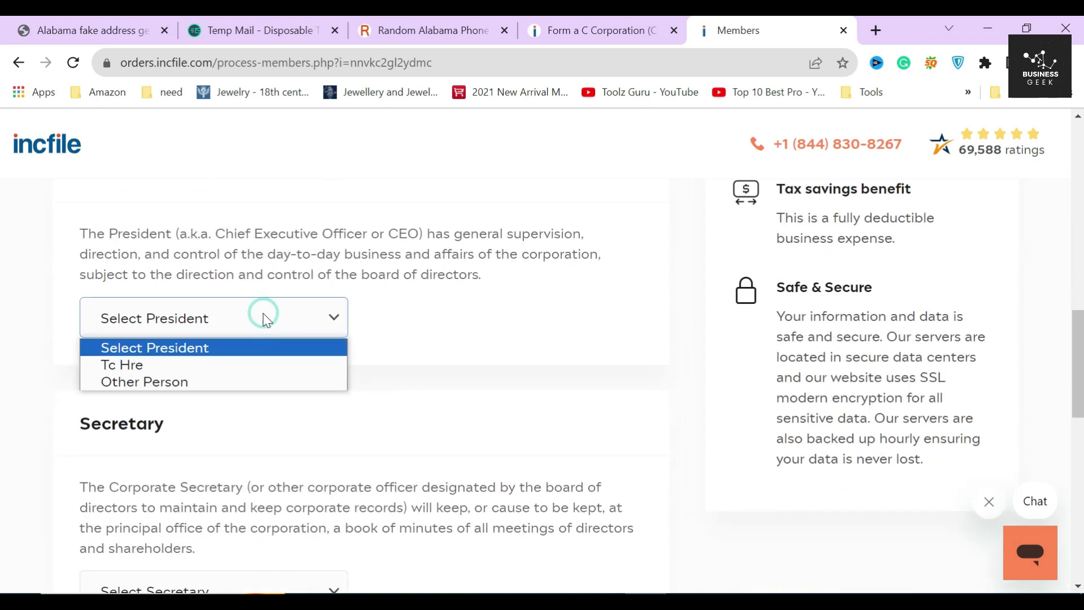
{"action": "left_click", "coordinate": [157, 365]}
{"action": "left_click", "coordinate": [392, 332]}
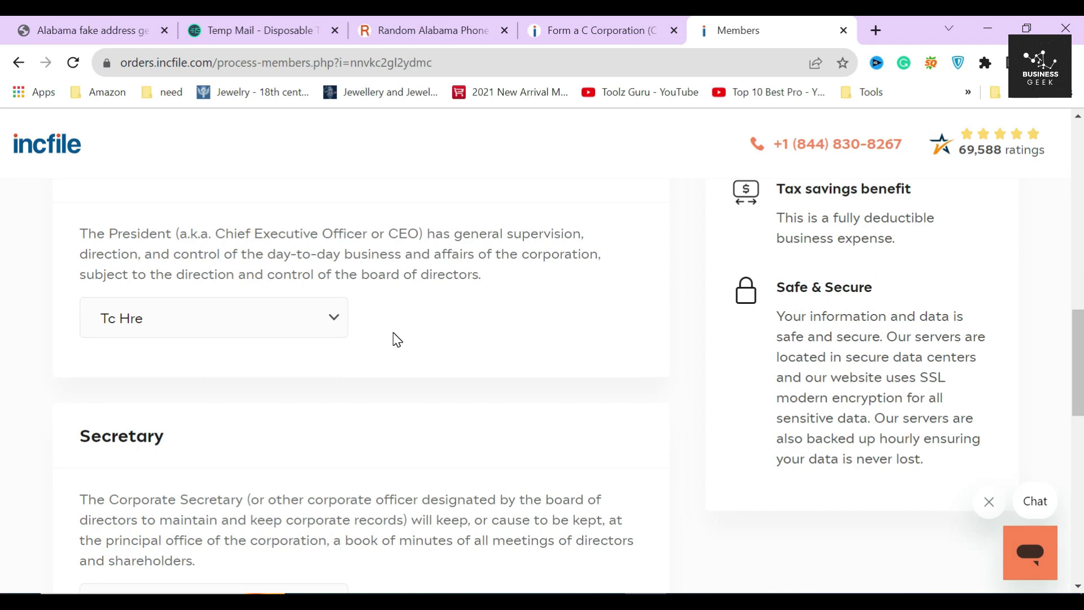
{"action": "scroll", "coordinate": [398, 340], "scroll_direction": "up", "scroll_amount": 5}
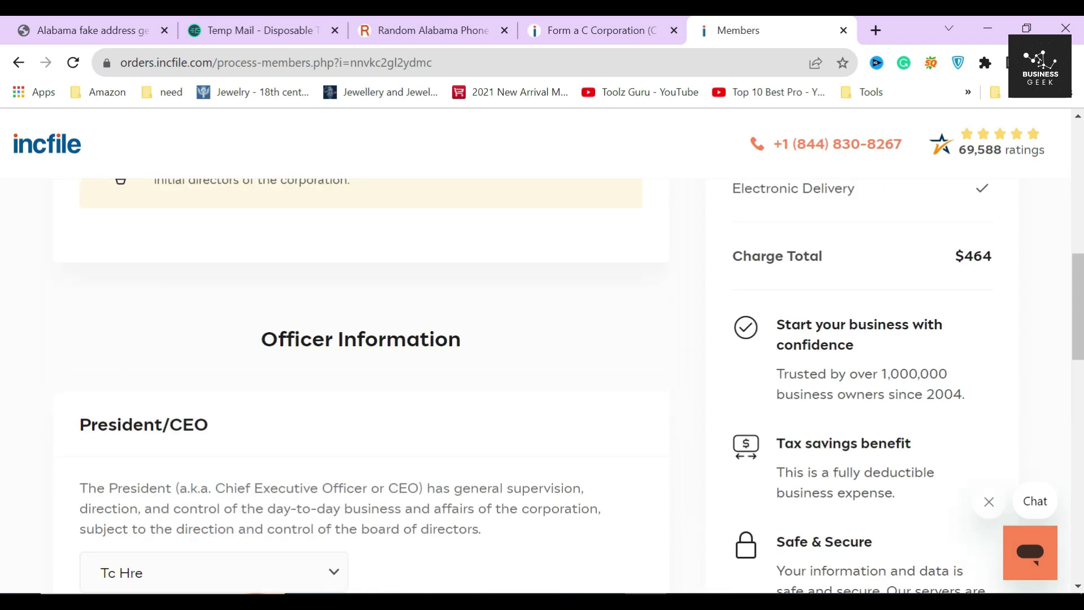
{"action": "scroll", "coordinate": [339, 454], "scroll_direction": "down", "scroll_amount": 3}
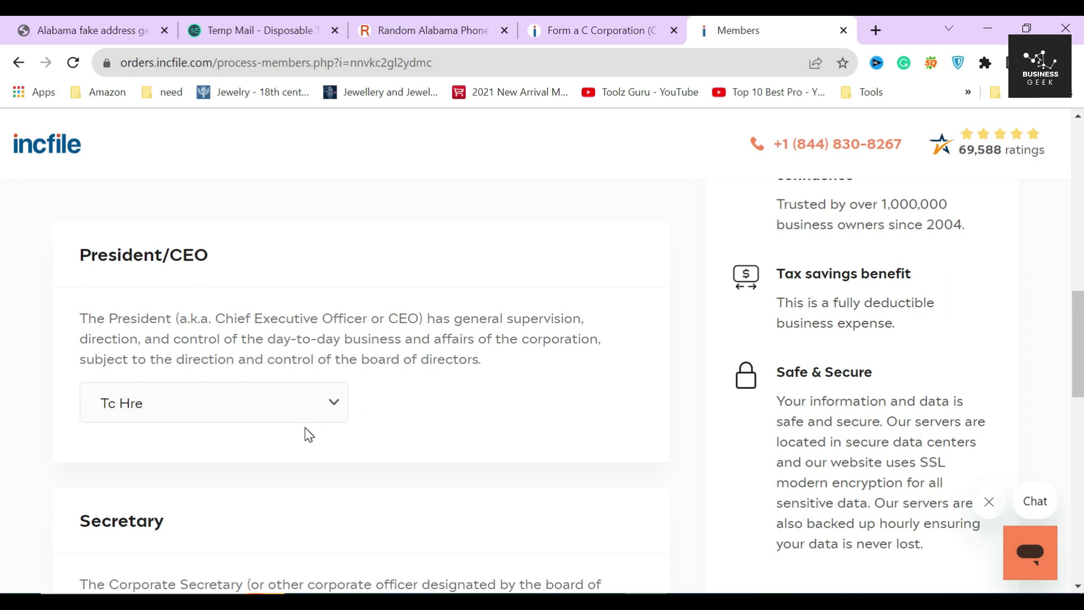
{"action": "scroll", "coordinate": [305, 430], "scroll_direction": "down", "scroll_amount": 3}
{"action": "double_click", "coordinate": [226, 358]}
{"action": "left_click", "coordinate": [226, 355]}
{"action": "scroll", "coordinate": [235, 361], "scroll_direction": "down", "scroll_amount": 3}
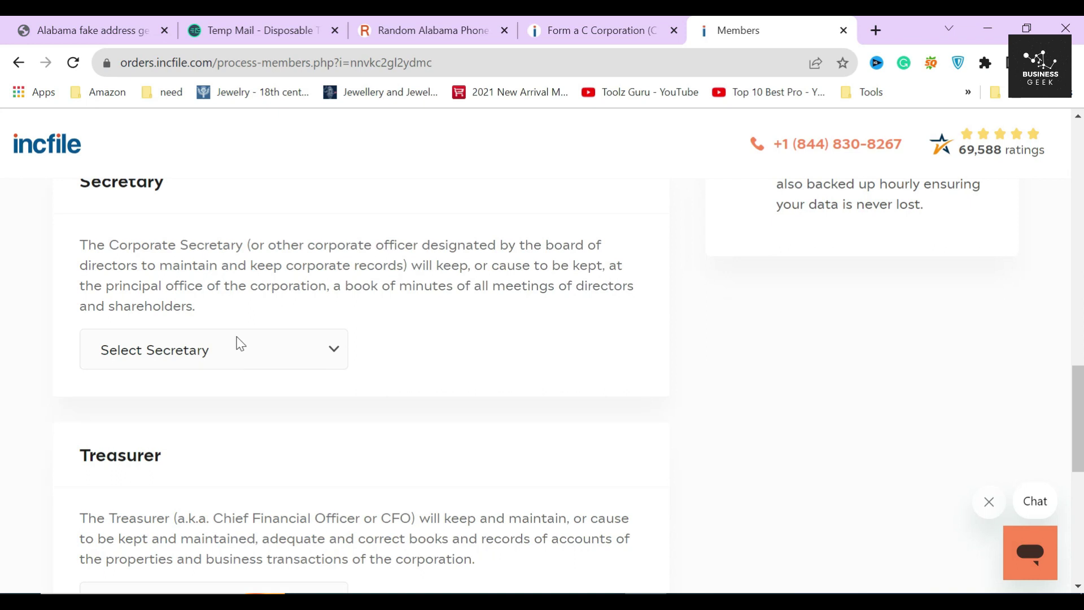
{"action": "scroll", "coordinate": [252, 366], "scroll_direction": "up", "scroll_amount": 2}
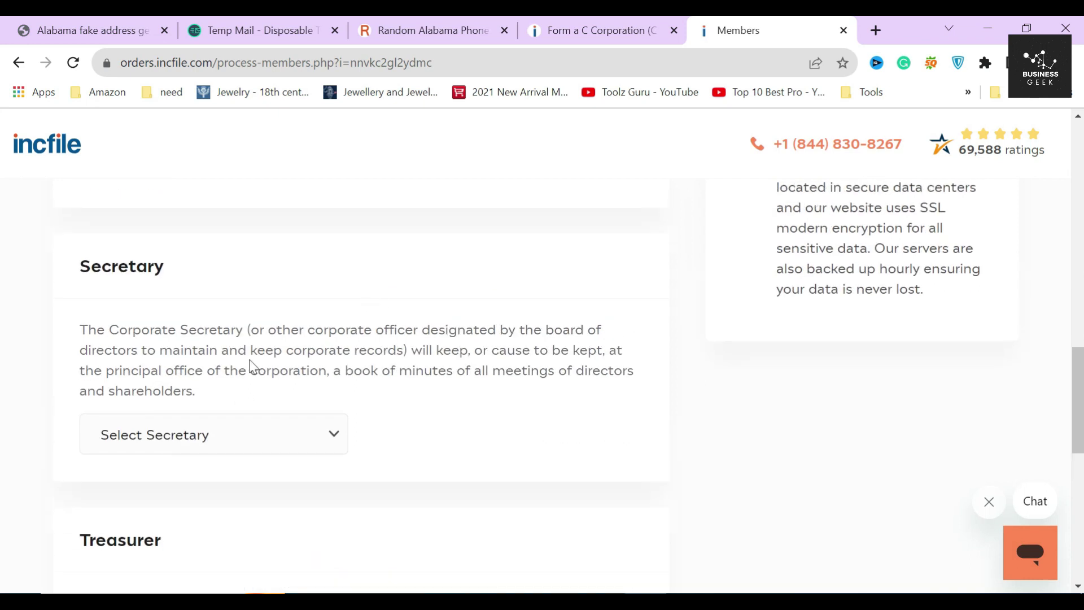
{"action": "left_click_drag", "start_coordinate": [250, 330], "coordinate": [561, 329]}
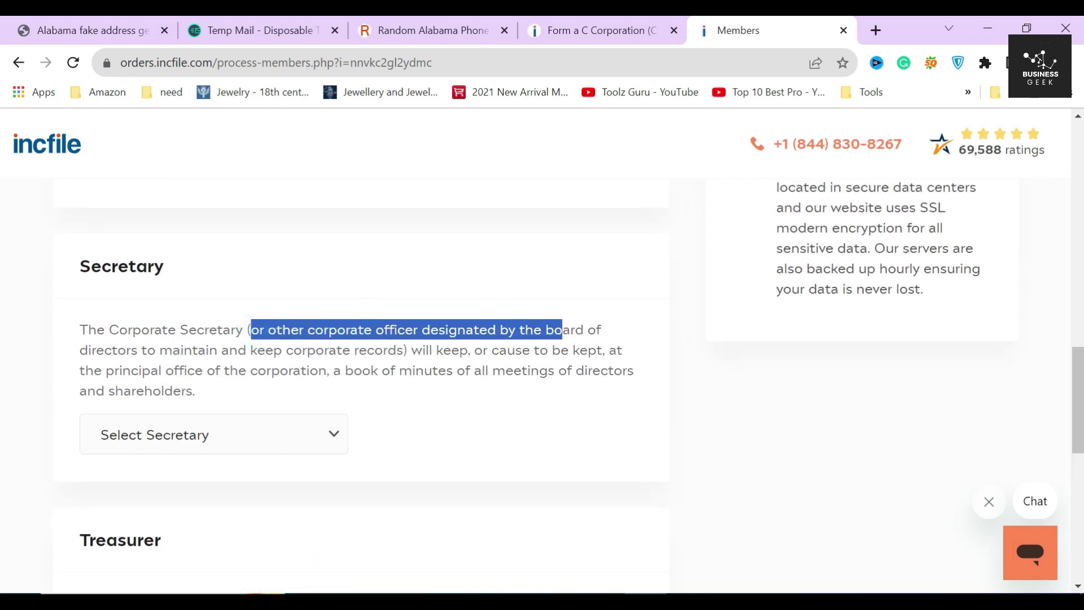
{"action": "left_click", "coordinate": [431, 350]}
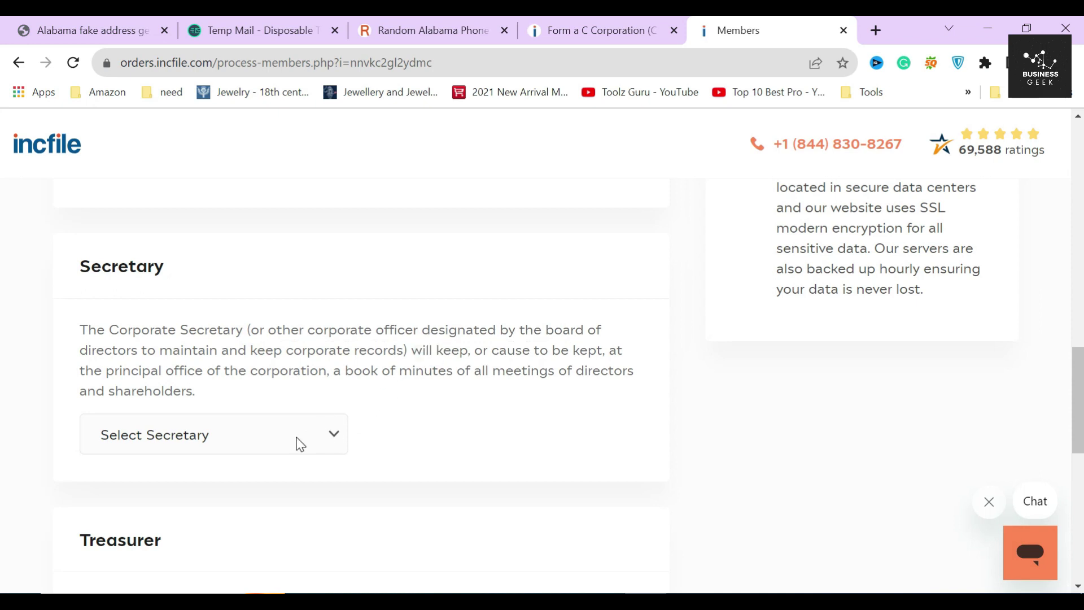
Step: Set the existing officer as Secretary after briefly trying a different person
{"action": "left_click", "coordinate": [299, 438]}
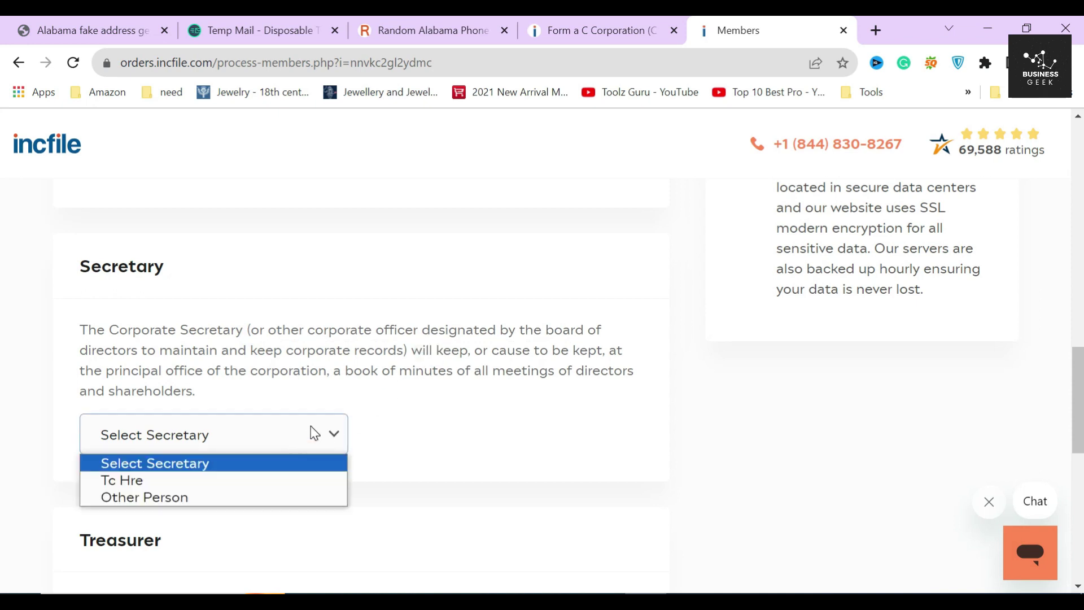
{"action": "left_click", "coordinate": [169, 498]}
{"action": "scroll", "coordinate": [215, 435], "scroll_direction": "down", "scroll_amount": 3}
{"action": "left_click", "coordinate": [206, 337]}
{"action": "left_click", "coordinate": [461, 350]}
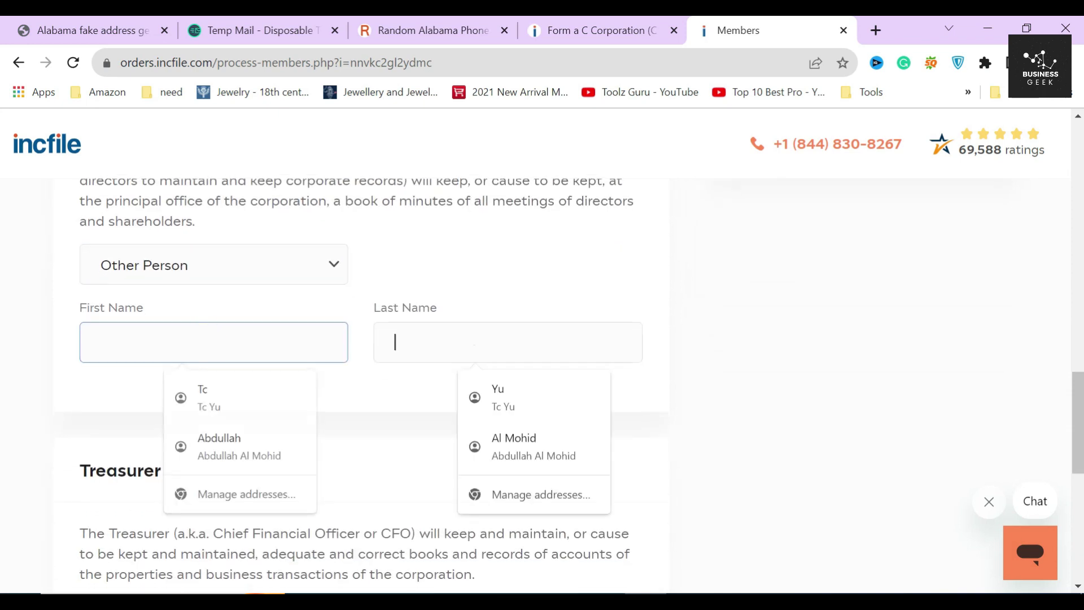
{"action": "left_click", "coordinate": [422, 404]}
{"action": "left_click", "coordinate": [215, 270]}
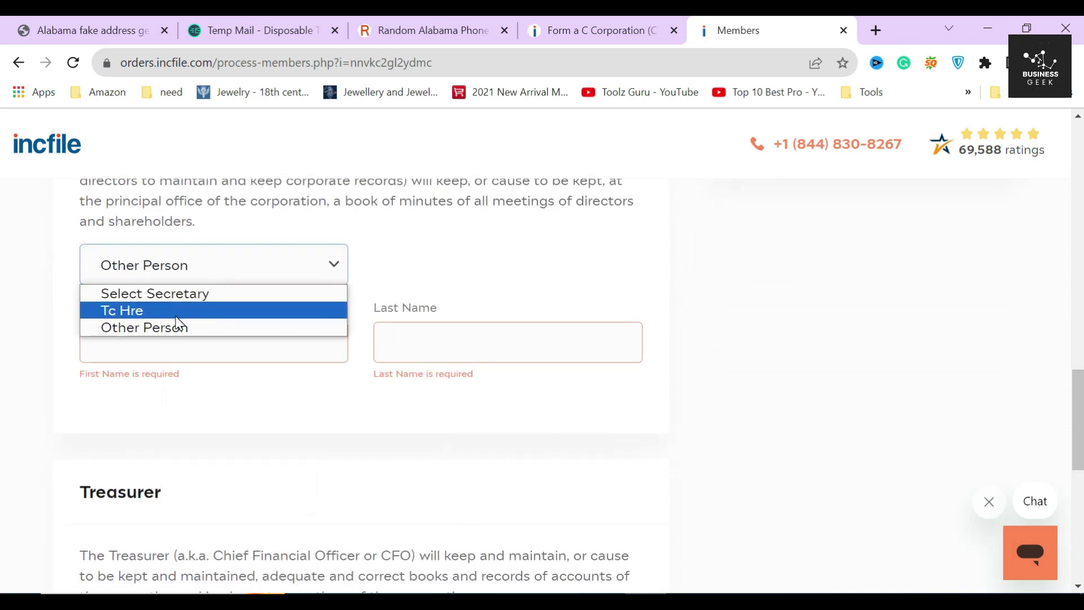
{"action": "left_click", "coordinate": [178, 315]}
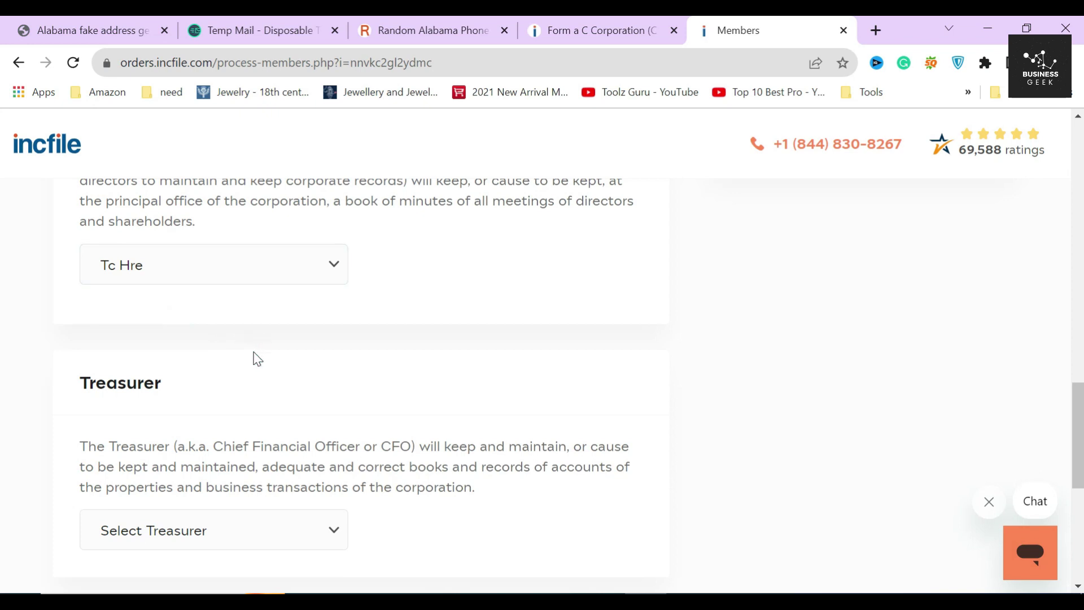
Step: Review the Treasurer/CFO section, leave Vice President unassigned, and submit the officer details
{"action": "scroll", "coordinate": [254, 357], "scroll_direction": "down", "scroll_amount": 3}
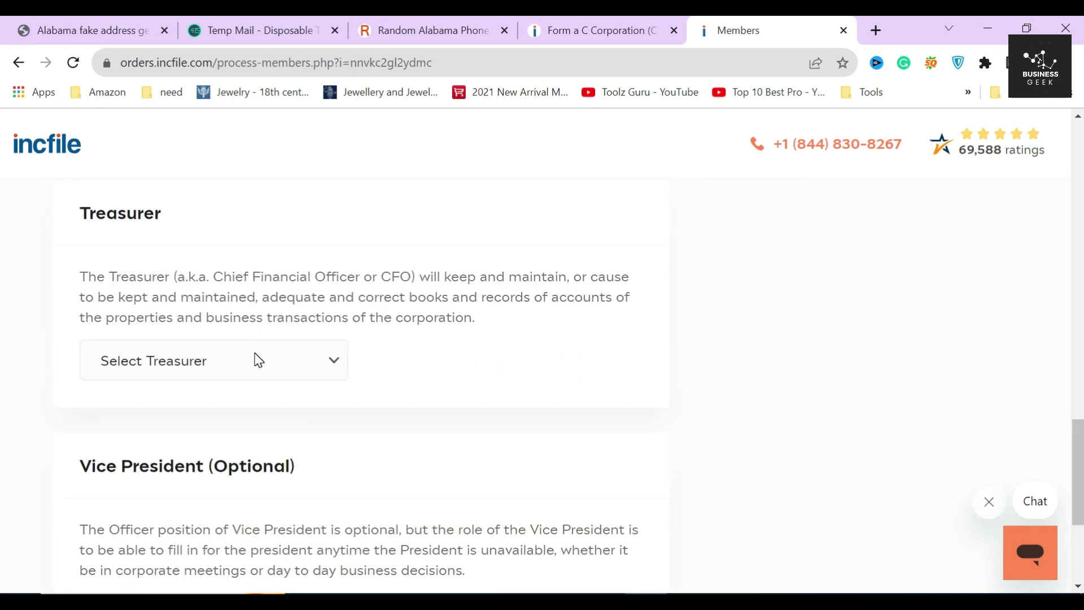
{"action": "scroll", "coordinate": [259, 359], "scroll_direction": "down", "scroll_amount": 2}
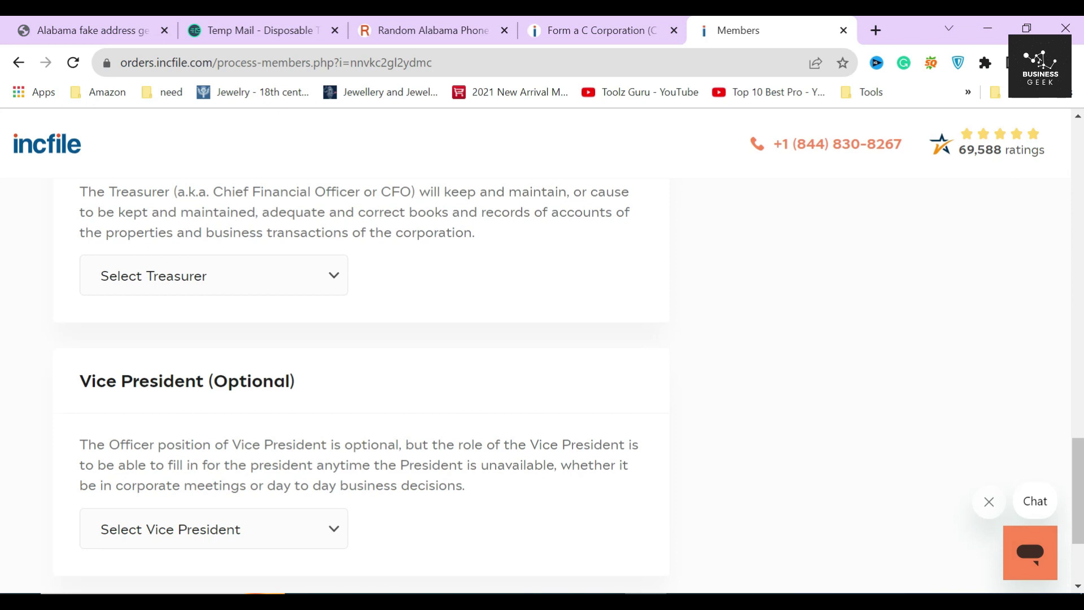
{"action": "scroll", "coordinate": [361, 384], "scroll_direction": "up", "scroll_amount": 3}
{"action": "left_click_drag", "start_coordinate": [74, 295], "coordinate": [241, 300]}
{"action": "left_click", "coordinate": [239, 294]}
{"action": "left_click_drag", "start_coordinate": [215, 361], "coordinate": [411, 361]}
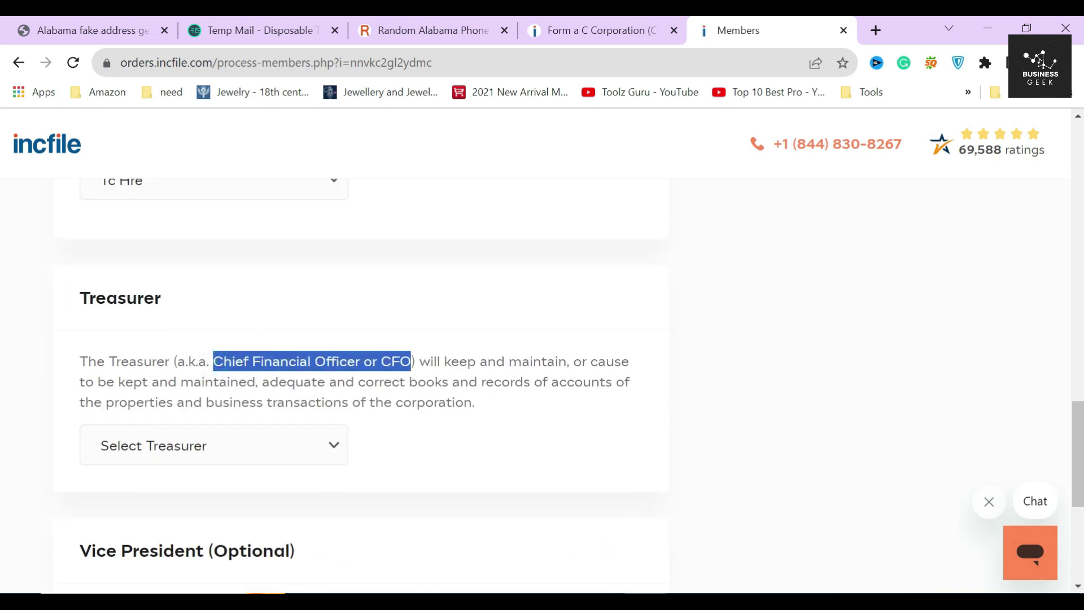
{"action": "scroll", "coordinate": [263, 357], "scroll_direction": "down", "scroll_amount": 4}
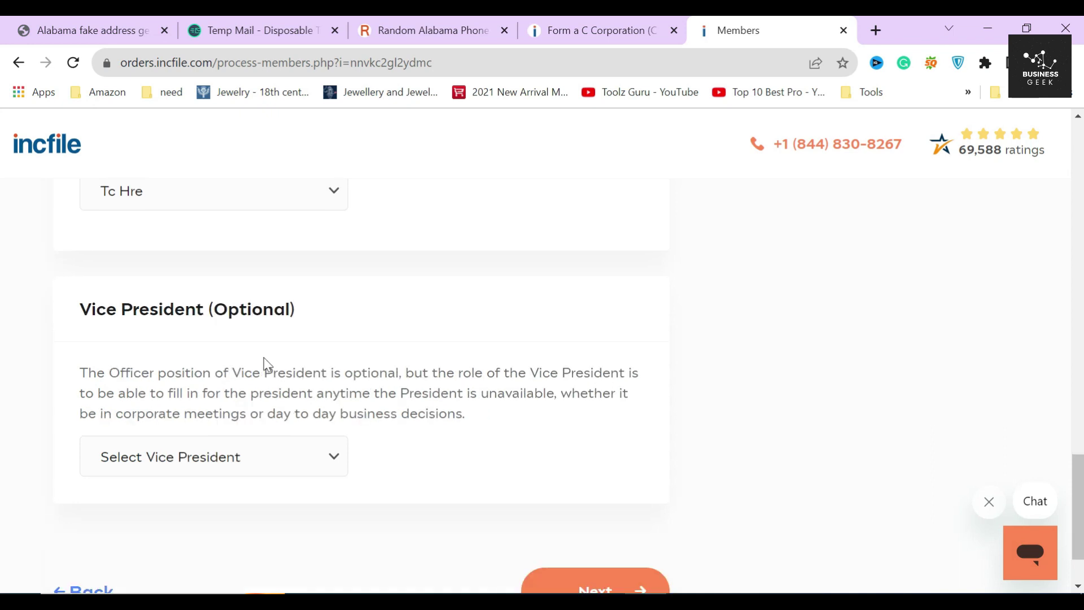
{"action": "left_click_drag", "start_coordinate": [73, 309], "coordinate": [338, 308]}
{"action": "left_click", "coordinate": [346, 303]}
{"action": "left_click", "coordinate": [282, 458]}
{"action": "left_click", "coordinate": [220, 491]}
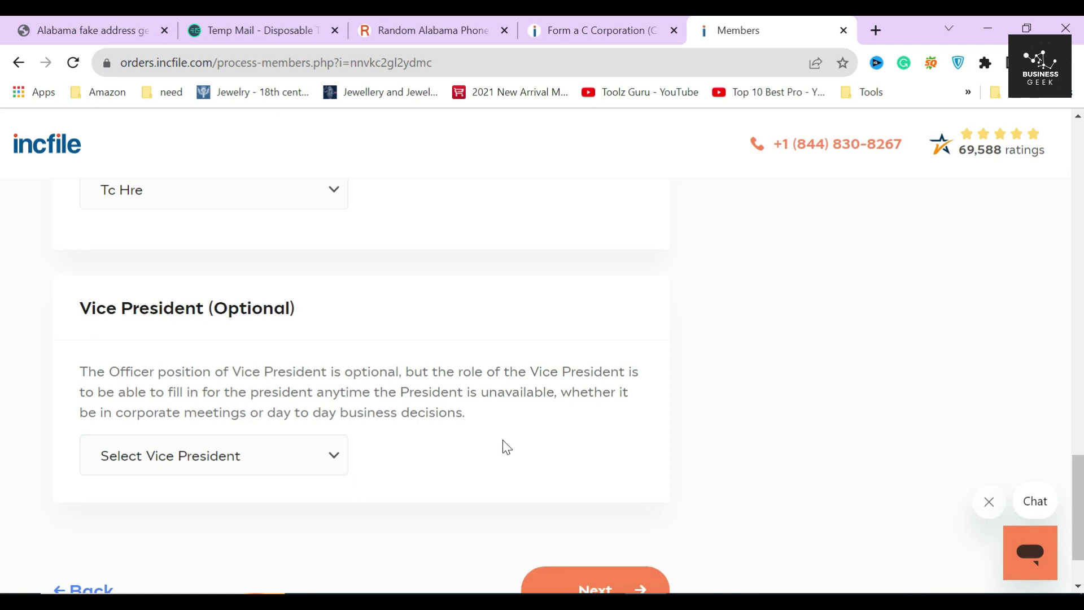
{"action": "scroll", "coordinate": [502, 440], "scroll_direction": "down", "scroll_amount": 2}
{"action": "left_click", "coordinate": [602, 511]}
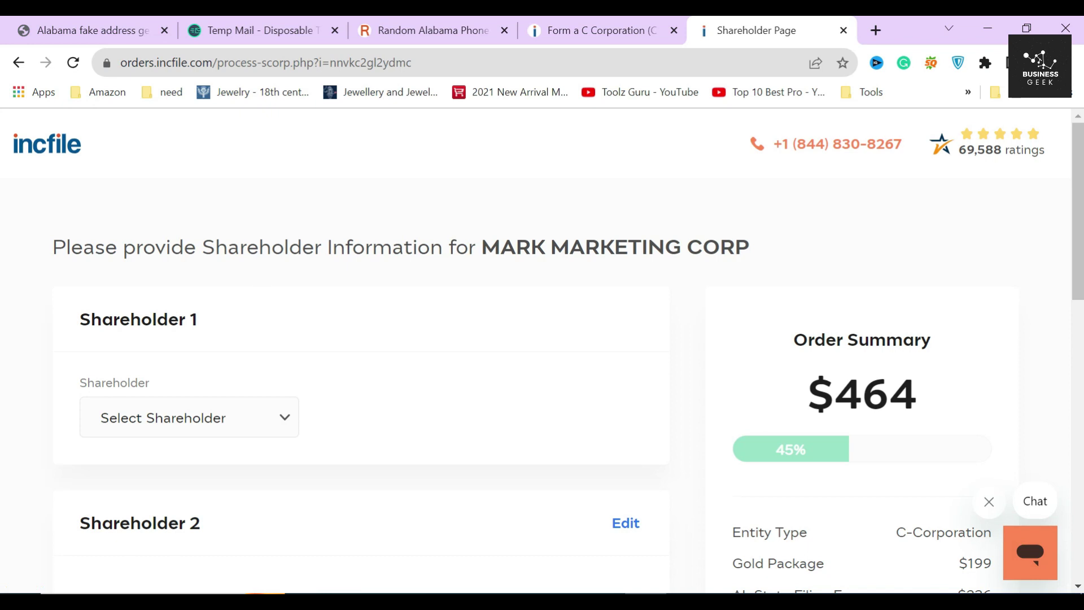
Step: Set Shareholder 1 to the existing officer at the company address with 500 shares and save
{"action": "left_click_drag", "start_coordinate": [477, 247], "coordinate": [863, 246]}
{"action": "left_click", "coordinate": [450, 326]}
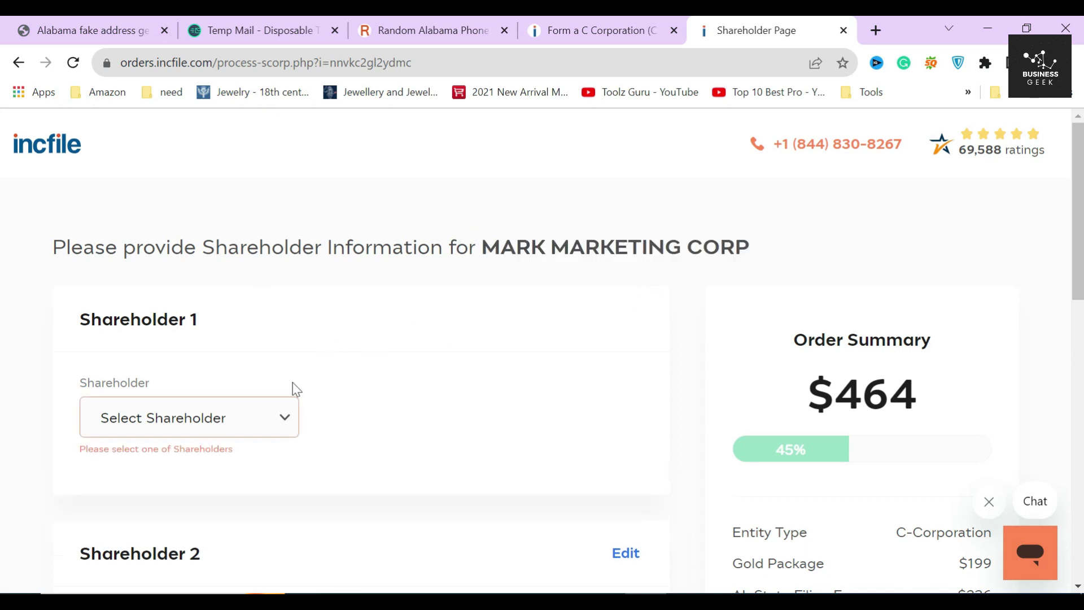
{"action": "left_click", "coordinate": [189, 418]}
{"action": "left_click", "coordinate": [138, 444]}
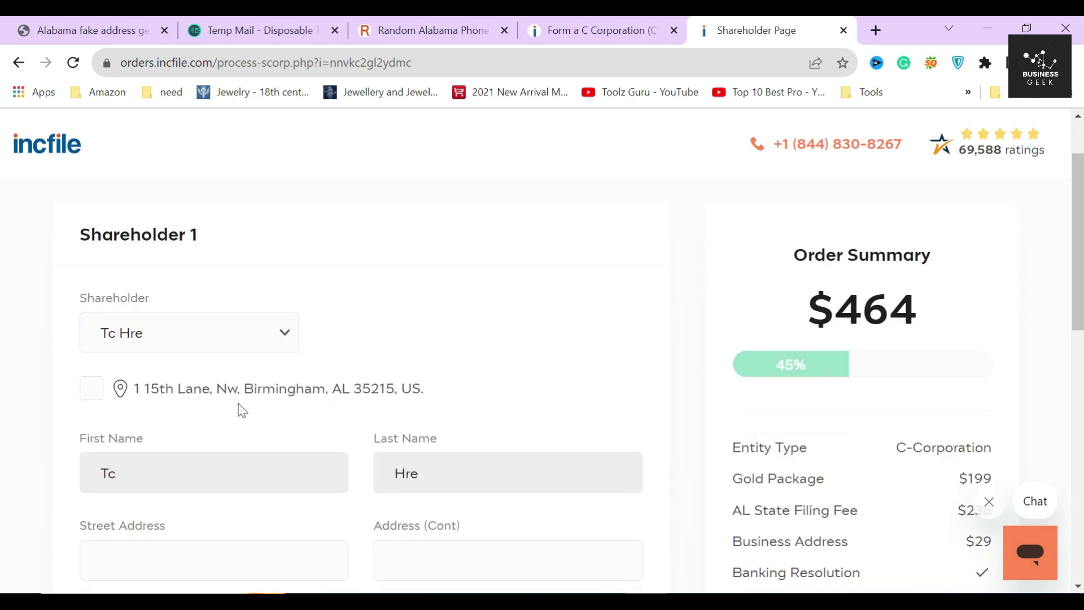
{"action": "left_click", "coordinate": [91, 388]}
{"action": "scroll", "coordinate": [339, 392], "scroll_direction": "down", "scroll_amount": 5}
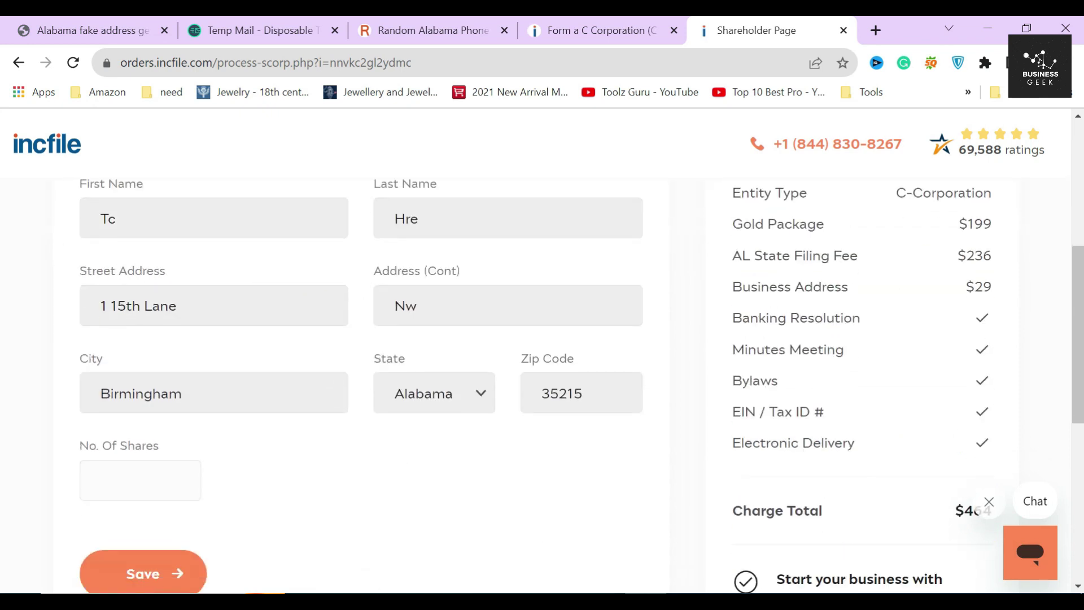
{"action": "scroll", "coordinate": [362, 390], "scroll_direction": "down", "scroll_amount": 1}
{"action": "left_click", "coordinate": [145, 395]}
{"action": "left_click", "coordinate": [145, 443]}
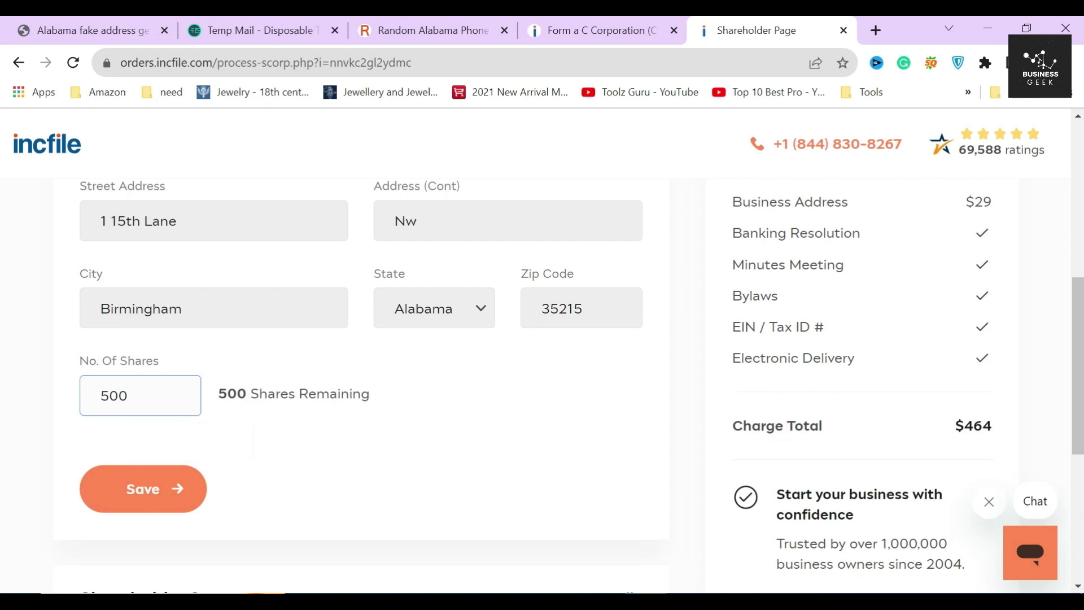
{"action": "scroll", "coordinate": [322, 424], "scroll_direction": "down", "scroll_amount": 2}
{"action": "key", "text": "Return"}
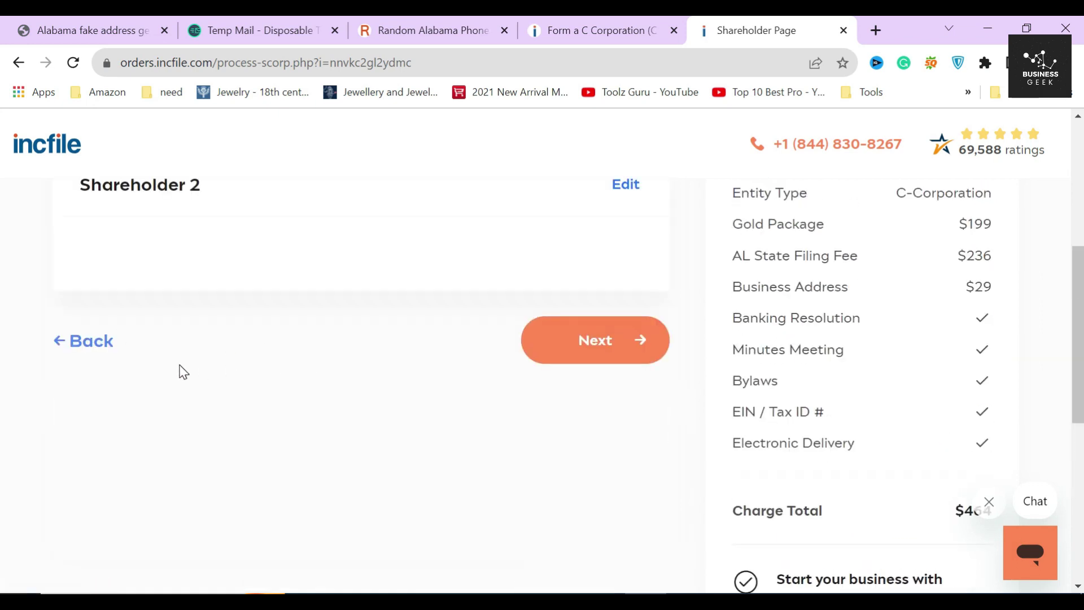
{"action": "scroll", "coordinate": [249, 366], "scroll_direction": "up", "scroll_amount": 2}
Step: Add Shareholder 2 as another person at the company address and enter their first and last name
{"action": "left_click", "coordinate": [627, 354]}
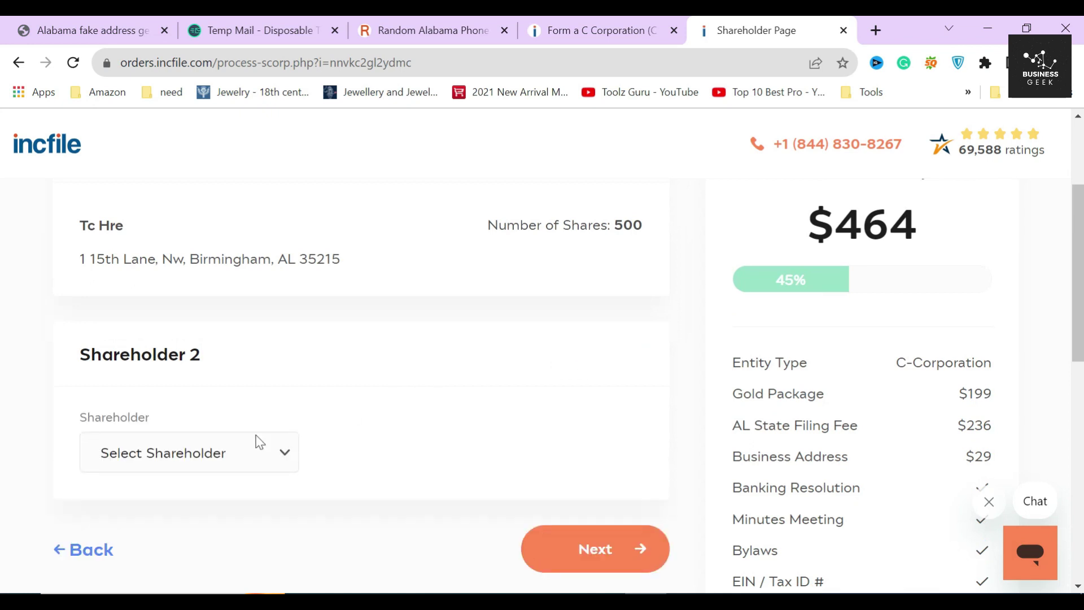
{"action": "scroll", "coordinate": [242, 412], "scroll_direction": "down", "scroll_amount": 3}
{"action": "left_click", "coordinate": [249, 289]}
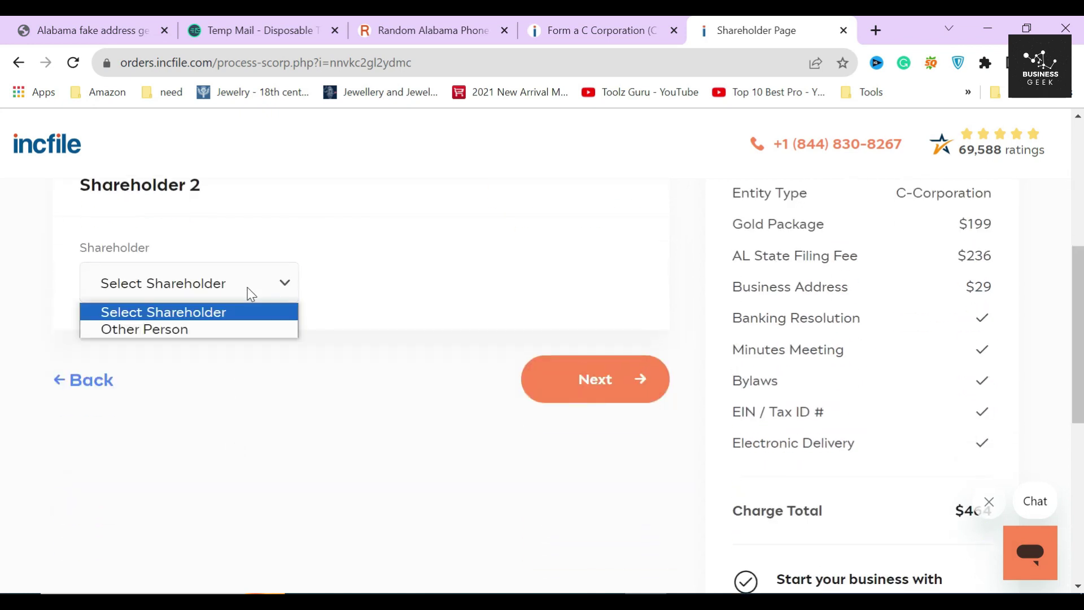
{"action": "left_click", "coordinate": [188, 331]}
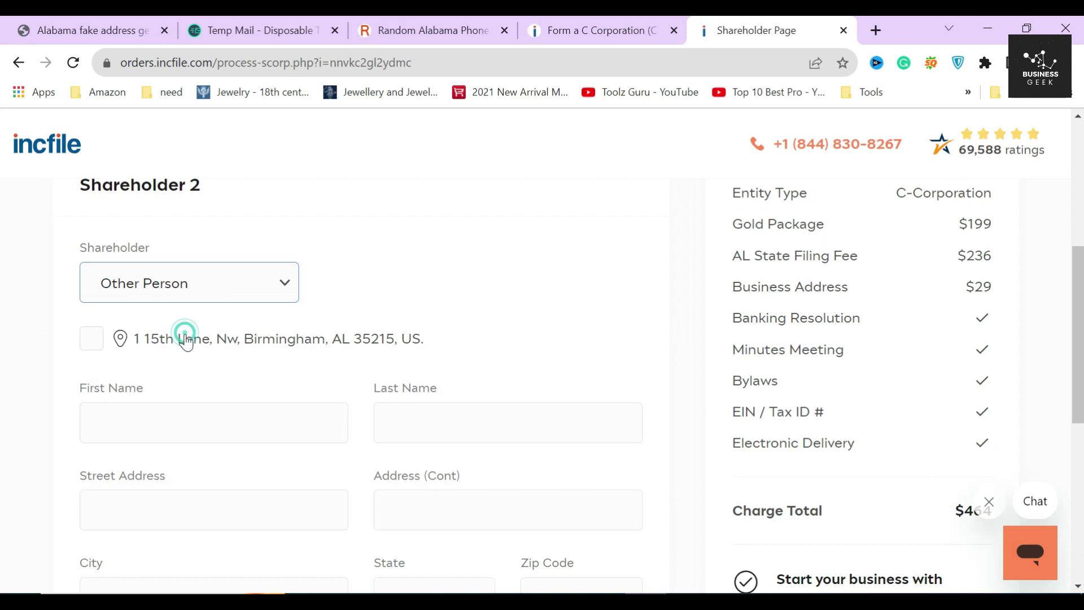
{"action": "left_click", "coordinate": [92, 339]}
{"action": "left_click", "coordinate": [213, 423]}
{"action": "type", "text": "DE"}
{"action": "key", "text": "Tab"}
{"action": "type", "text": "Rf"}
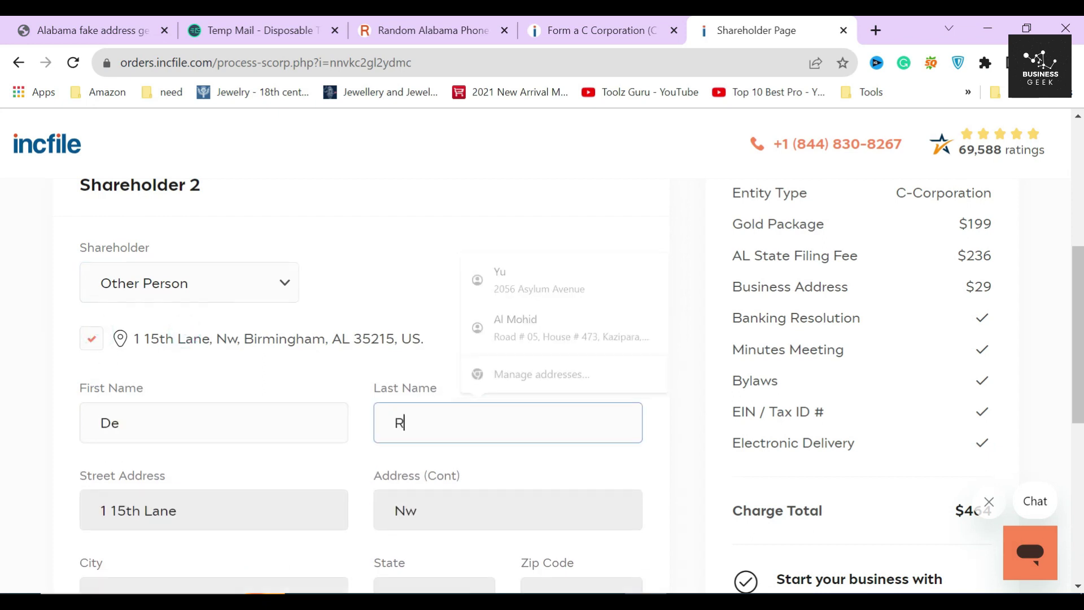
Step: Give Shareholder 2 500 shares, save it, and submit the shareholder information
{"action": "scroll", "coordinate": [548, 454], "scroll_direction": "down", "scroll_amount": 5}
{"action": "left_click", "coordinate": [141, 431]}
{"action": "left_click", "coordinate": [170, 478]}
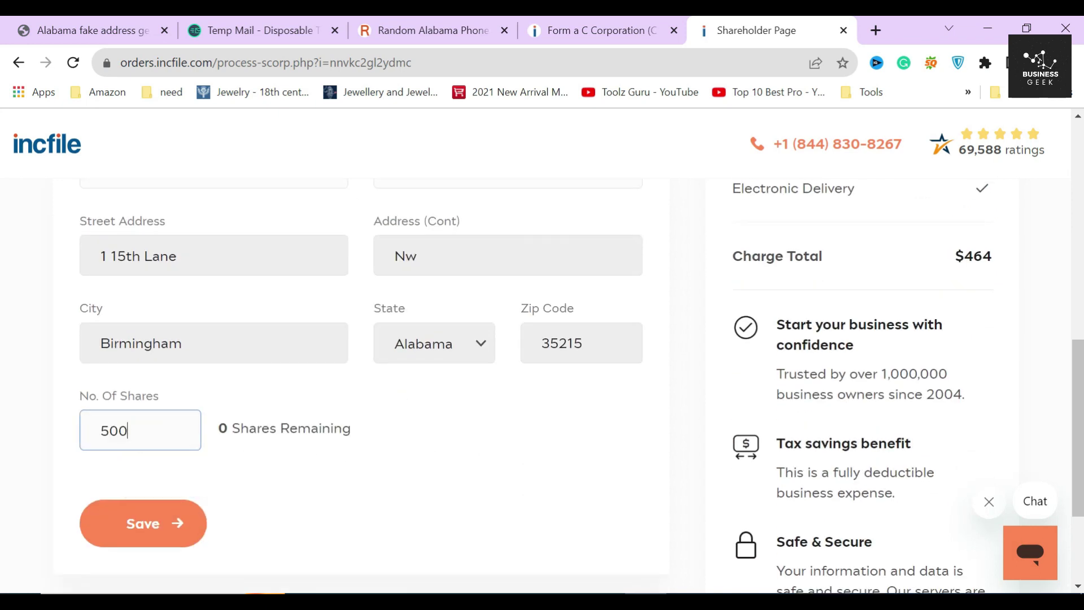
{"action": "left_click", "coordinate": [150, 528]}
{"action": "left_click", "coordinate": [159, 528]}
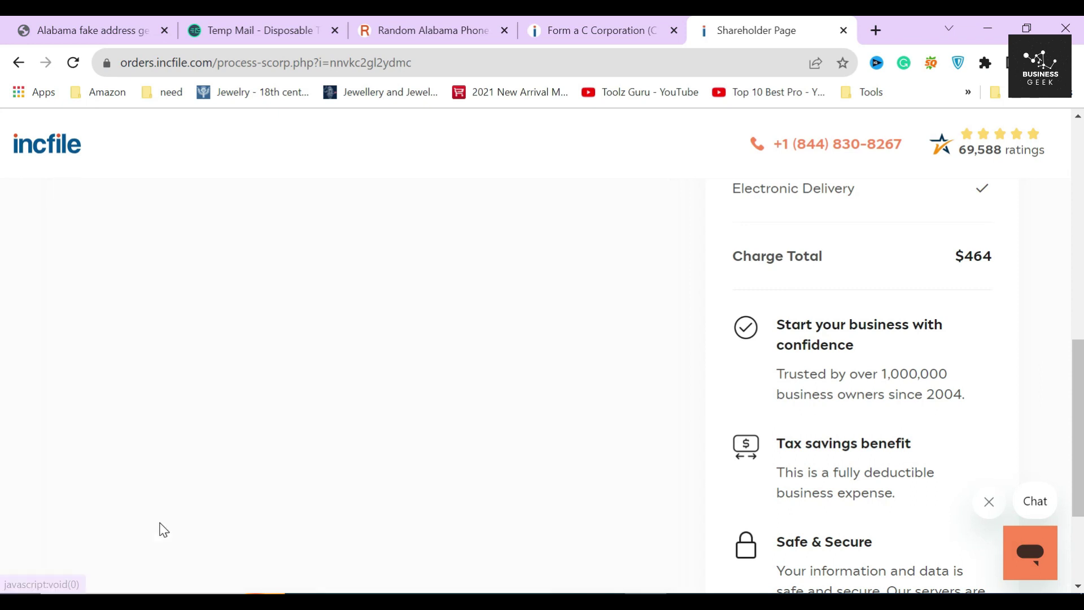
{"action": "left_click", "coordinate": [593, 380]}
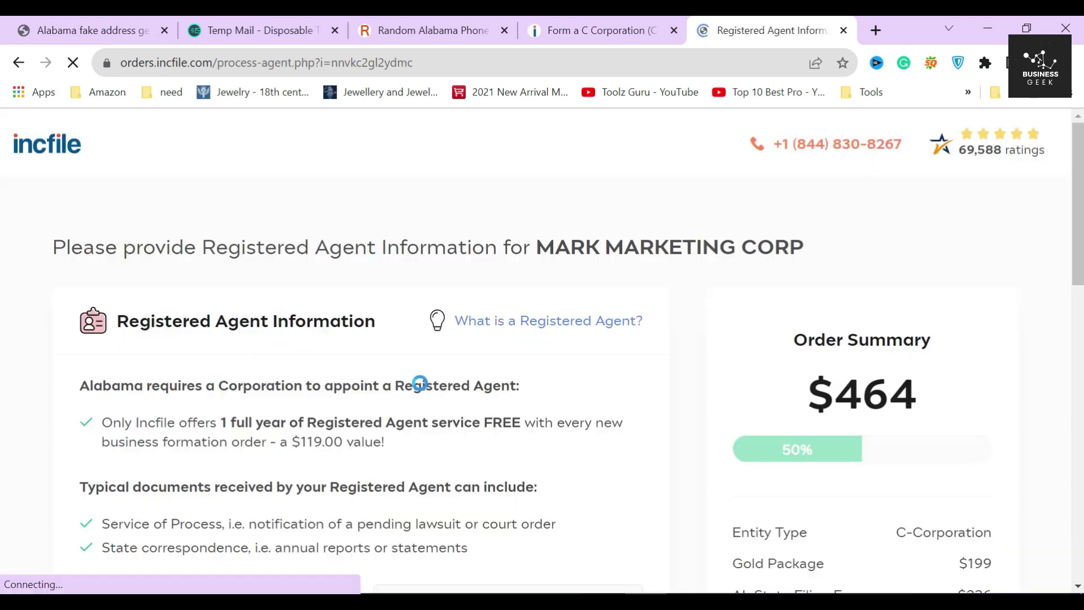
Step: Keep Incfile as the free first-year registered agent, a $119.00 value, and continue
{"action": "left_click_drag", "start_coordinate": [202, 247], "coordinate": [497, 248]}
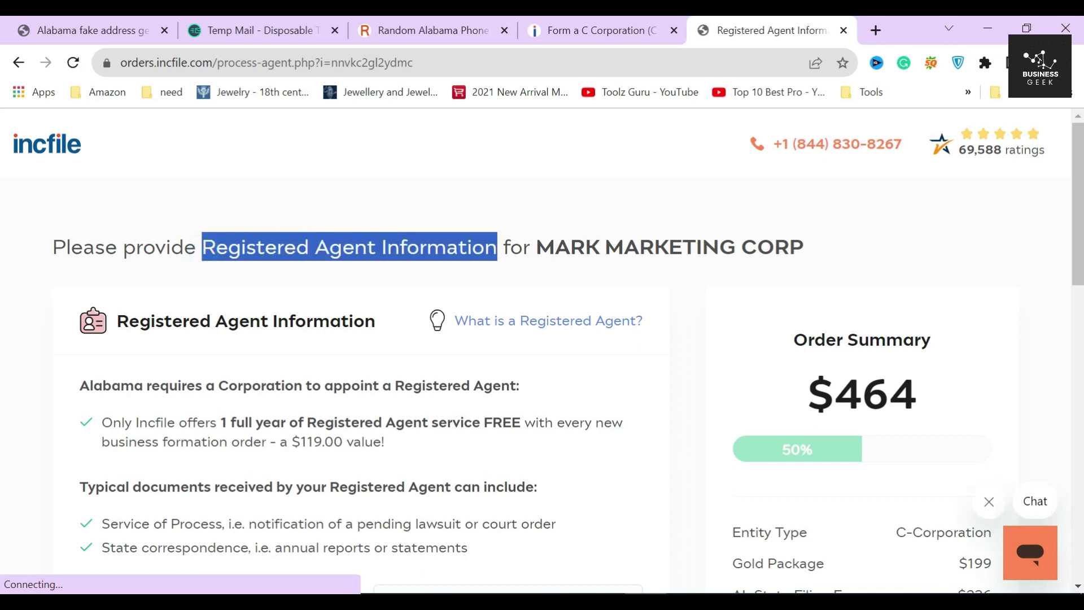
{"action": "left_click", "coordinate": [414, 284]}
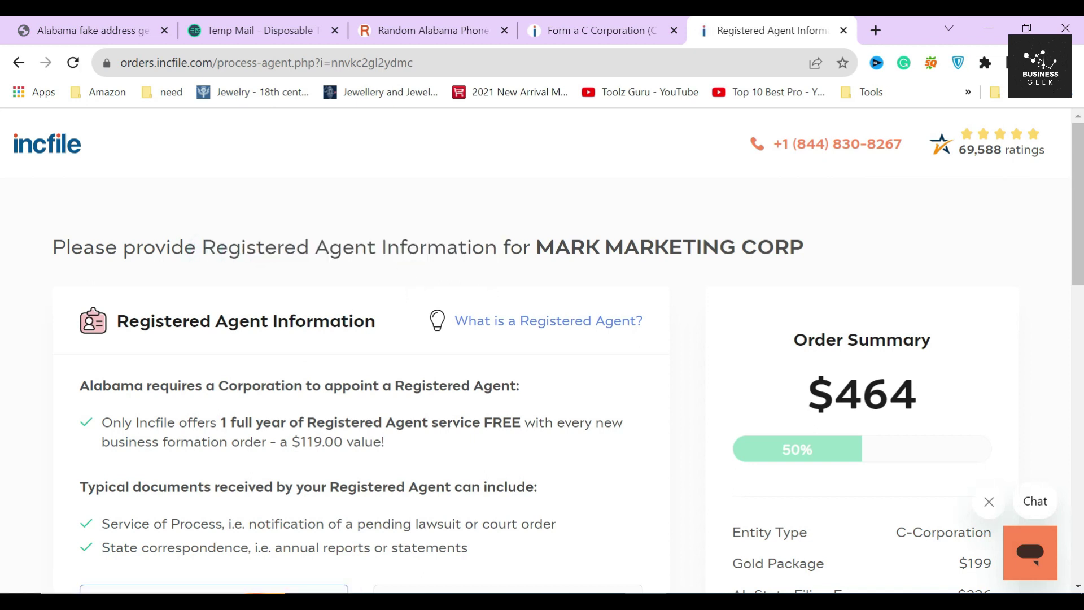
{"action": "left_click_drag", "start_coordinate": [120, 332], "coordinate": [378, 328]}
{"action": "left_click", "coordinate": [384, 327]}
{"action": "left_click_drag", "start_coordinate": [220, 422], "coordinate": [521, 446]}
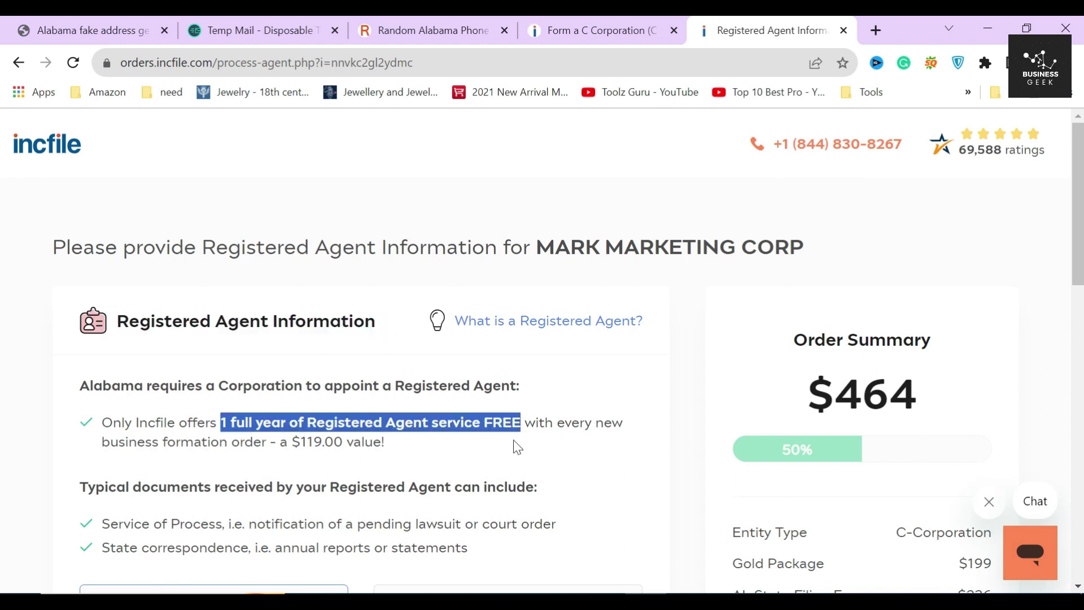
{"action": "left_click", "coordinate": [277, 455]}
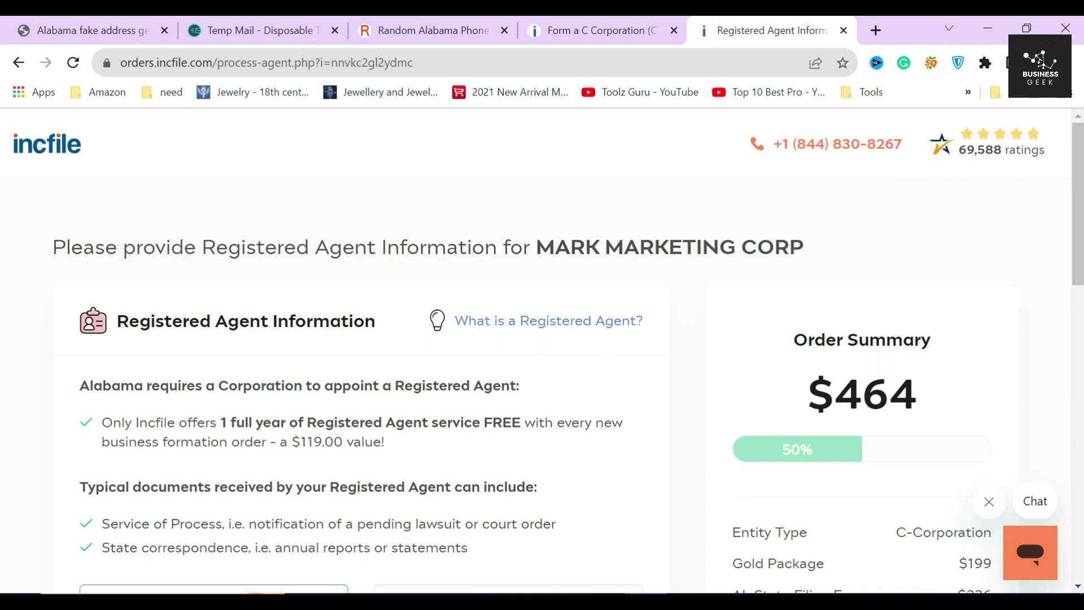
{"action": "scroll", "coordinate": [361, 338], "scroll_direction": "down", "scroll_amount": 2}
{"action": "left_click_drag", "start_coordinate": [292, 357], "coordinate": [393, 359]}
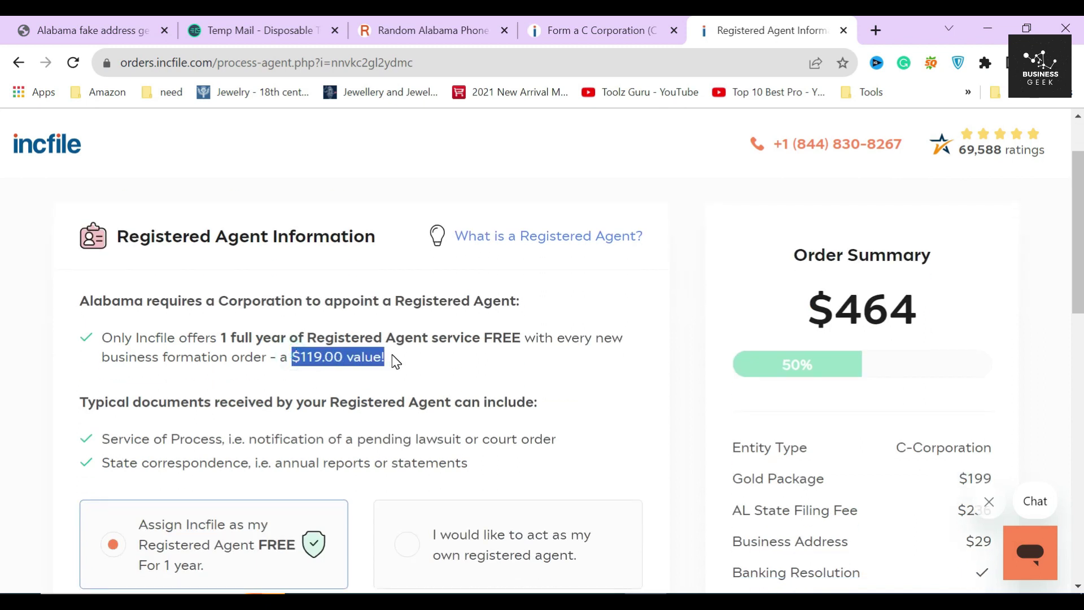
{"action": "left_click", "coordinate": [328, 379]}
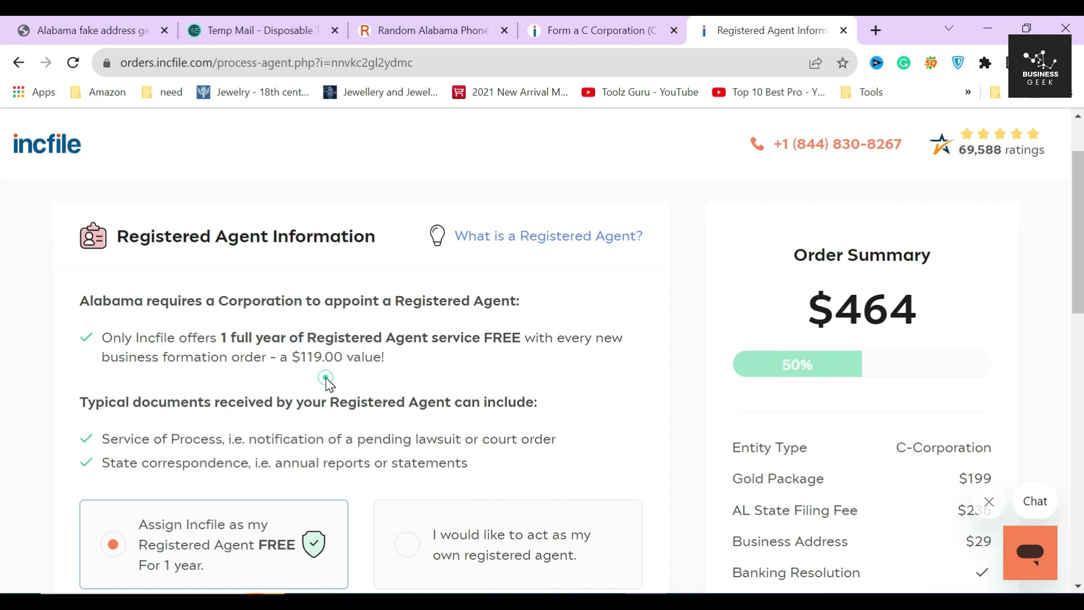
{"action": "scroll", "coordinate": [79, 457], "scroll_direction": "down", "scroll_amount": 12}
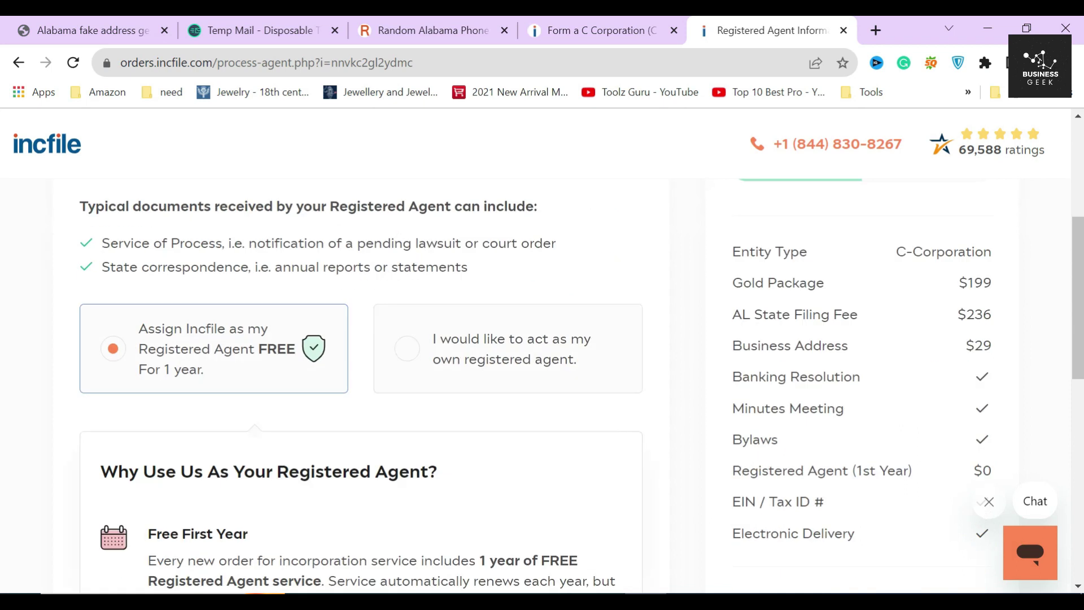
{"action": "left_click", "coordinate": [564, 508]}
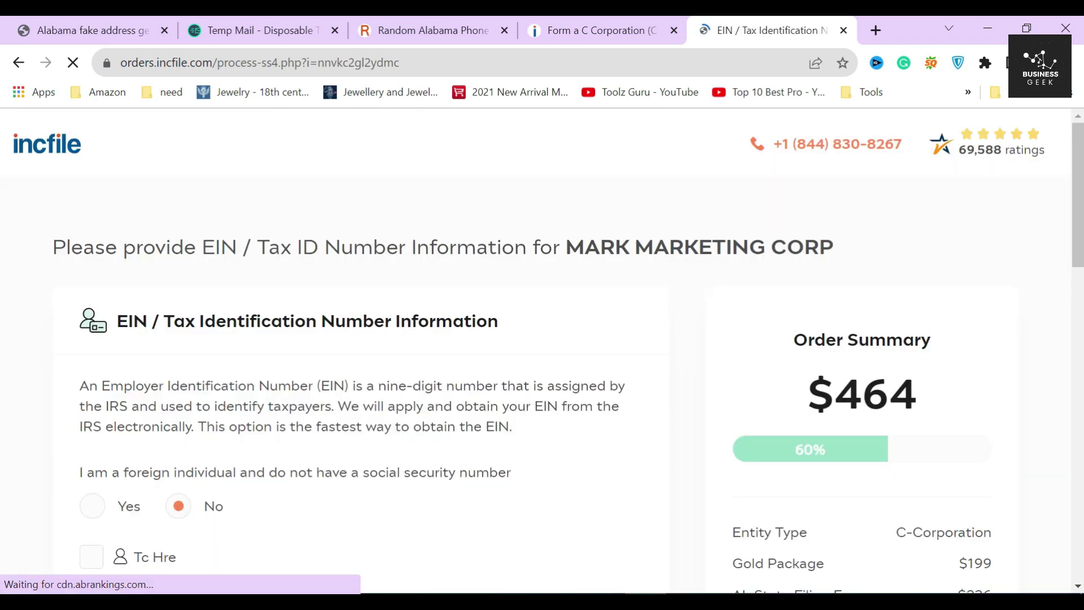
Step: Review the EIN / Tax ID explanation, then answer Yes to being a foreign individual
{"action": "left_click_drag", "start_coordinate": [340, 249], "coordinate": [202, 249]}
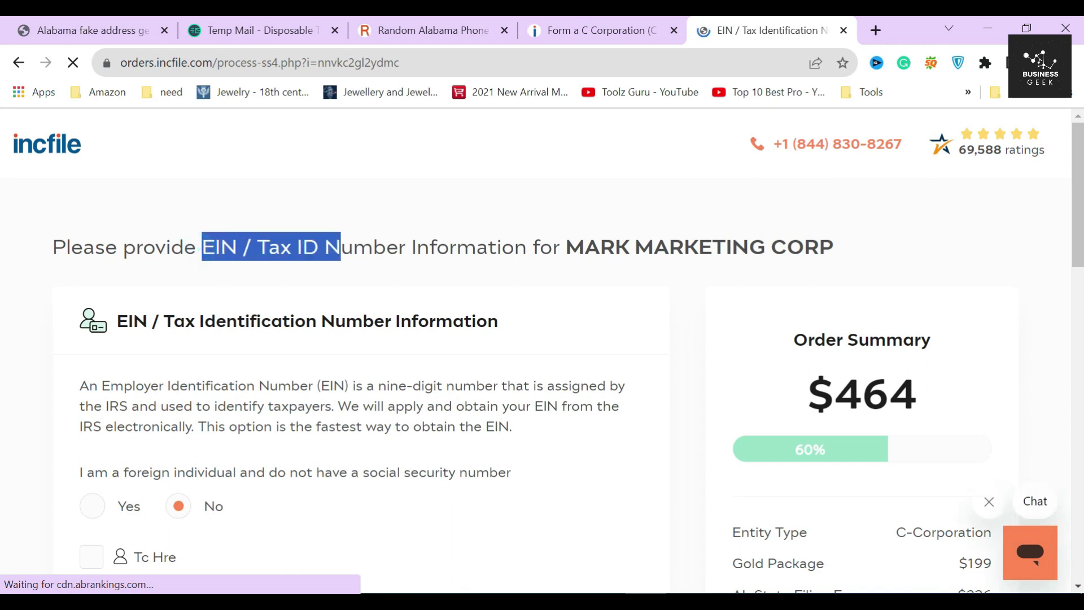
{"action": "left_click", "coordinate": [324, 306]}
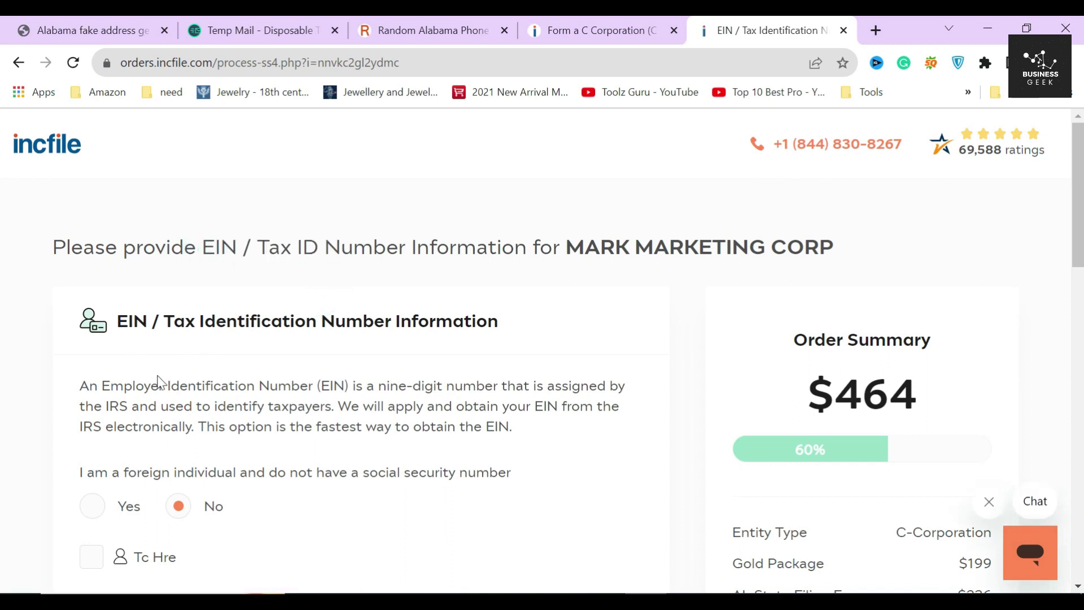
{"action": "left_click_drag", "start_coordinate": [390, 386], "coordinate": [102, 389]}
{"action": "left_click", "coordinate": [310, 386]}
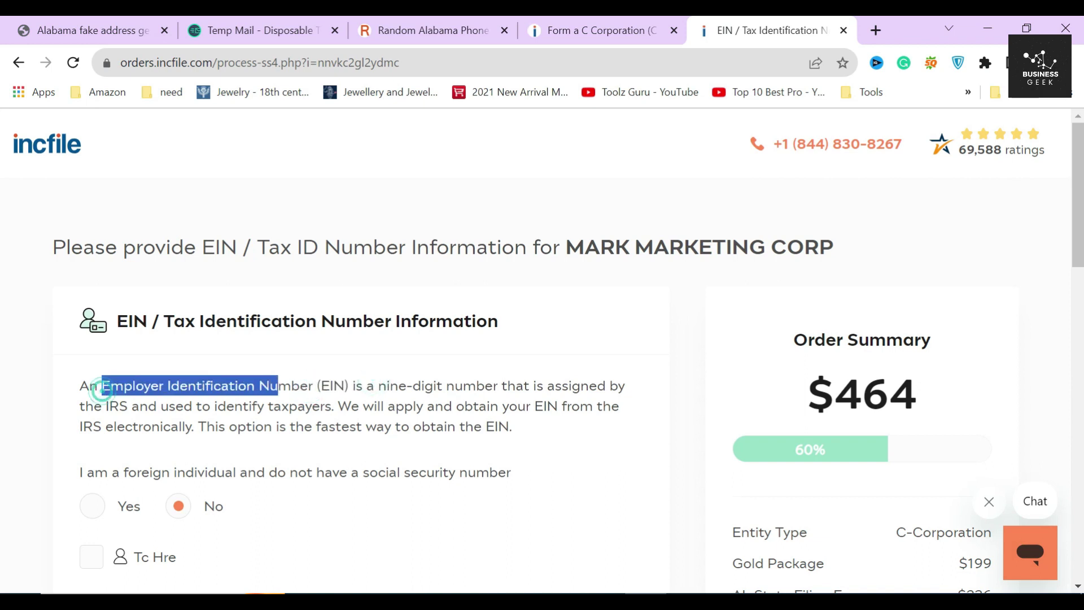
{"action": "left_click", "coordinate": [332, 380]}
{"action": "left_click_drag", "start_coordinate": [463, 385], "coordinate": [378, 388]}
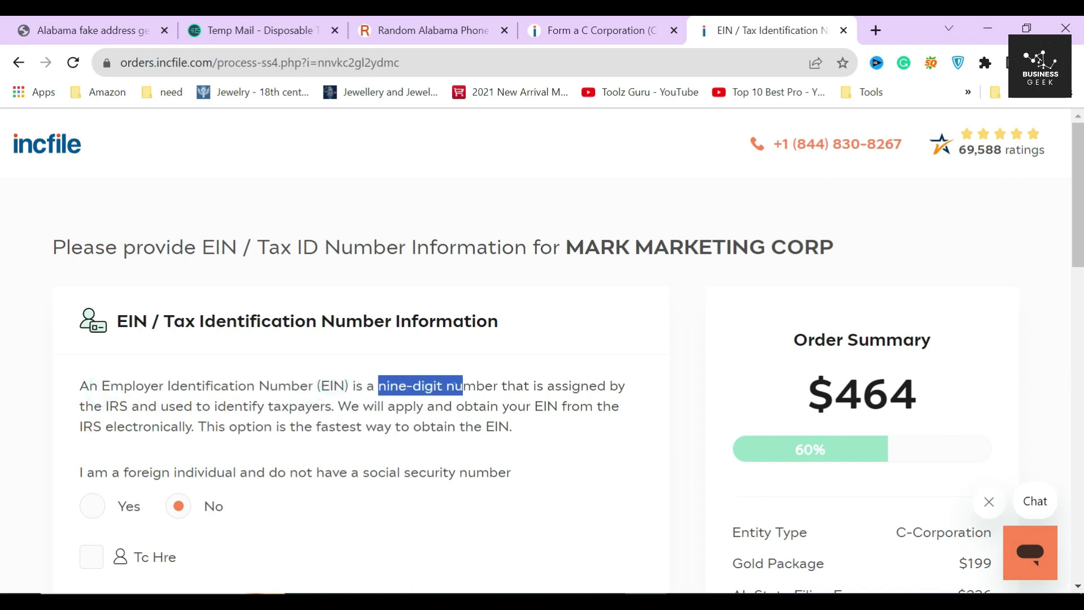
{"action": "left_click", "coordinate": [455, 383]}
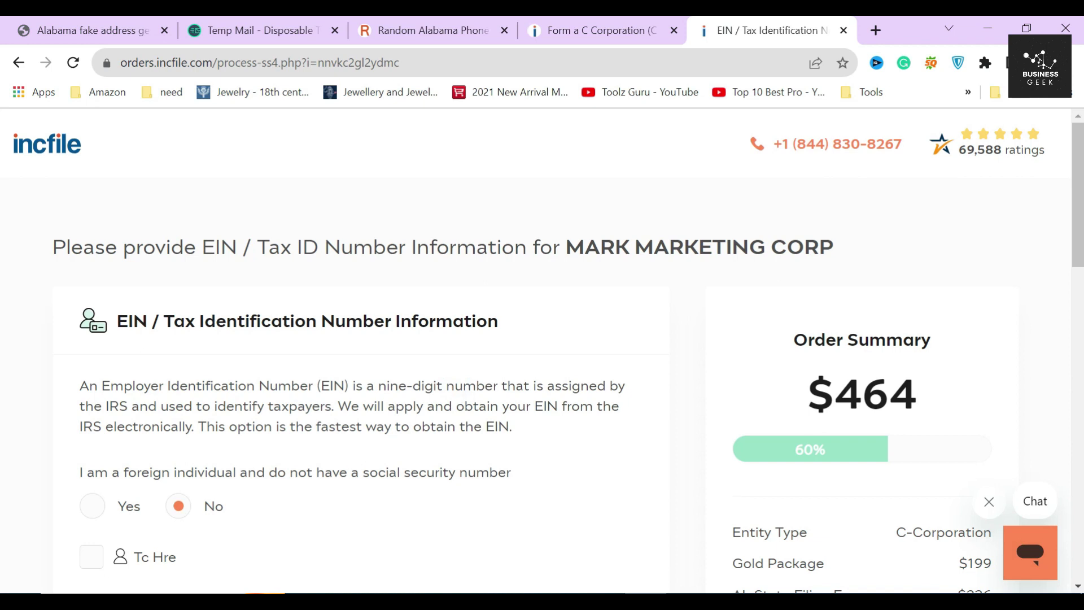
{"action": "scroll", "coordinate": [460, 406], "scroll_direction": "down", "scroll_amount": 3}
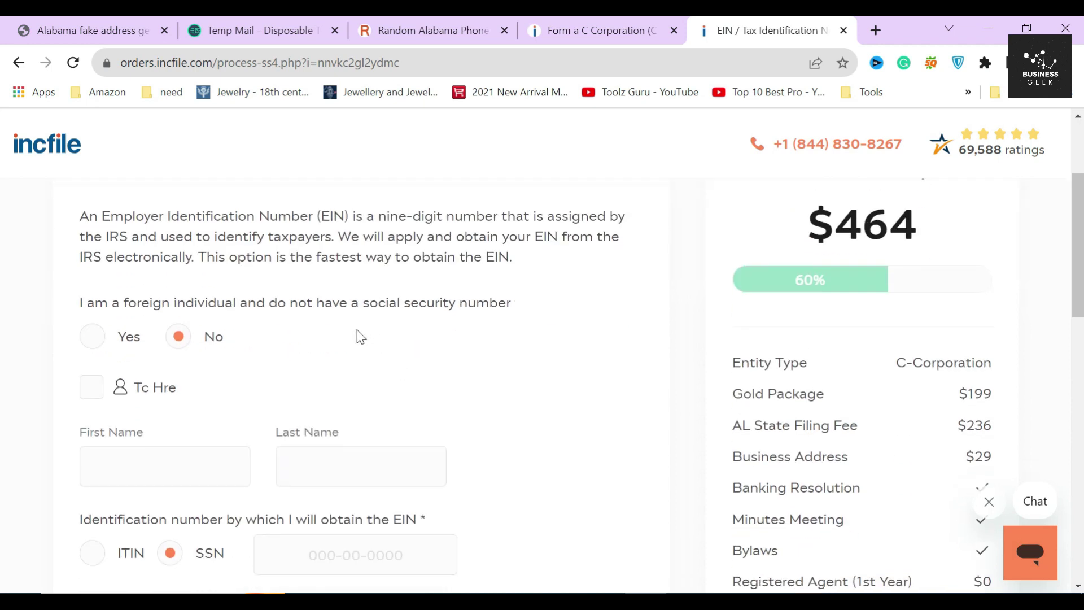
{"action": "left_click", "coordinate": [112, 342]}
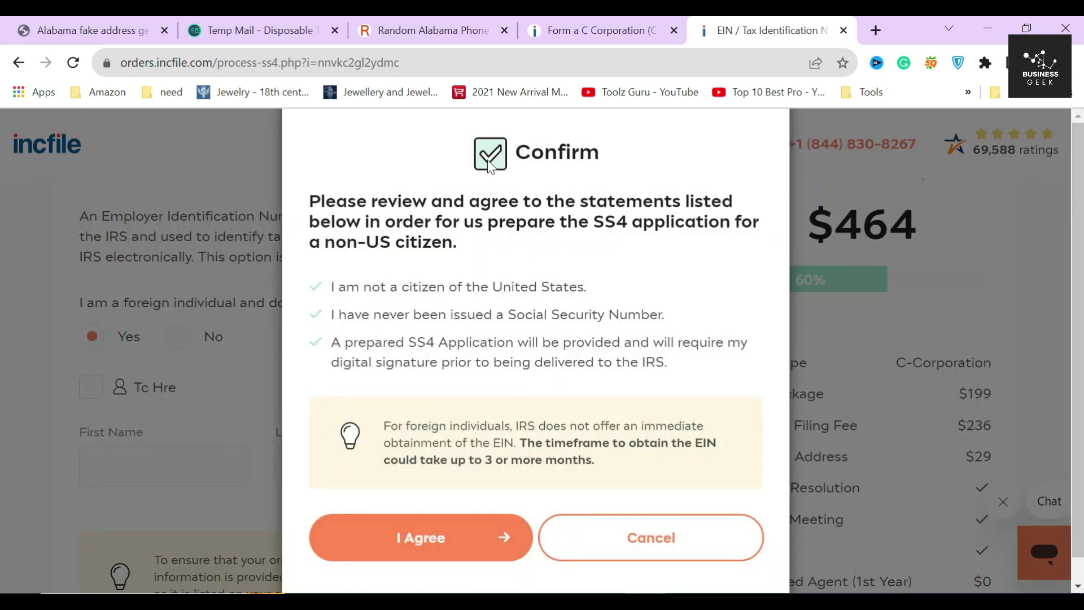
Step: Read the Confirm dialog's review instructions and SS4 application statements
{"action": "left_click_drag", "start_coordinate": [511, 151], "coordinate": [629, 161]}
{"action": "left_click", "coordinate": [631, 157]}
{"action": "left_click_drag", "start_coordinate": [309, 197], "coordinate": [491, 247]}
{"action": "left_click", "coordinate": [489, 243]}
{"action": "left_click_drag", "start_coordinate": [595, 223], "coordinate": [734, 222]}
{"action": "left_click", "coordinate": [734, 222]}
{"action": "left_click", "coordinate": [312, 288]}
{"action": "left_click", "coordinate": [308, 312]}
{"action": "left_click", "coordinate": [309, 344]}
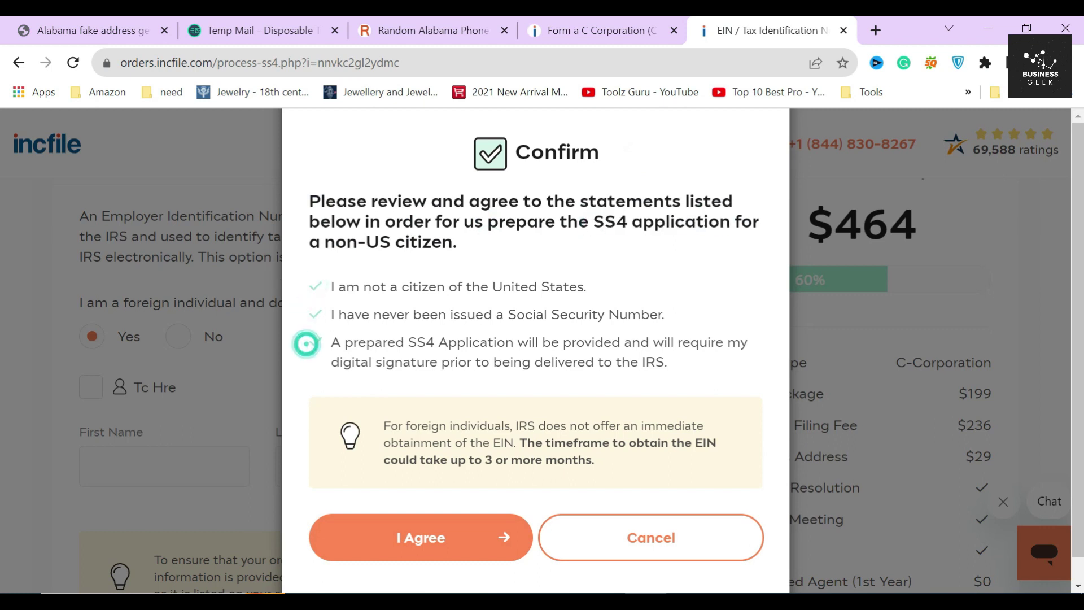
Step: Note the 3-or-more-month SS4 wait and cancel the non-US citizen confirmation
{"action": "left_click_drag", "start_coordinate": [407, 342], "coordinate": [513, 342]}
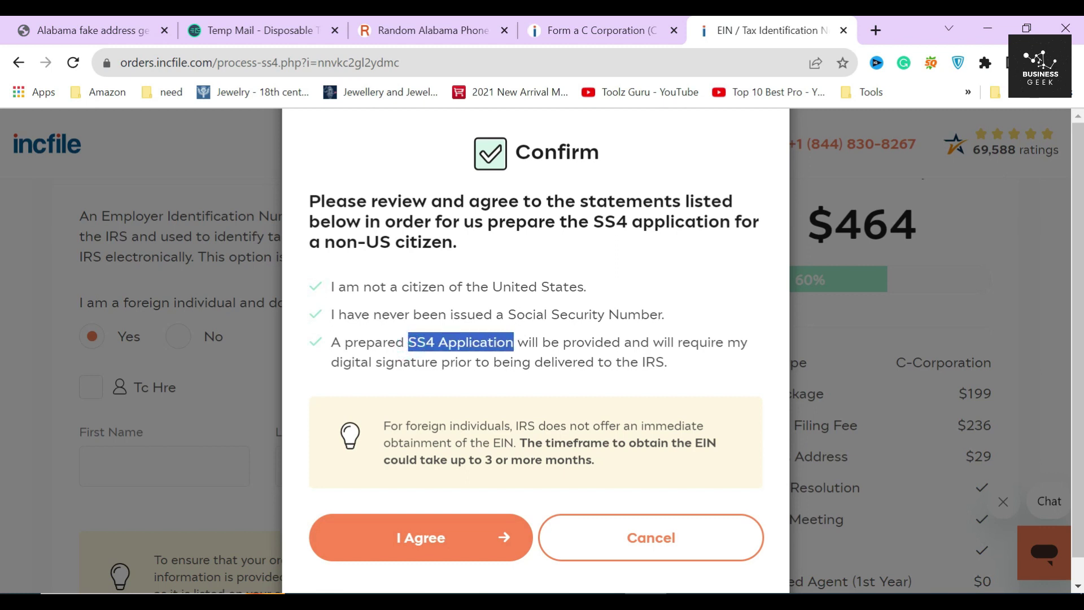
{"action": "left_click", "coordinate": [526, 337]}
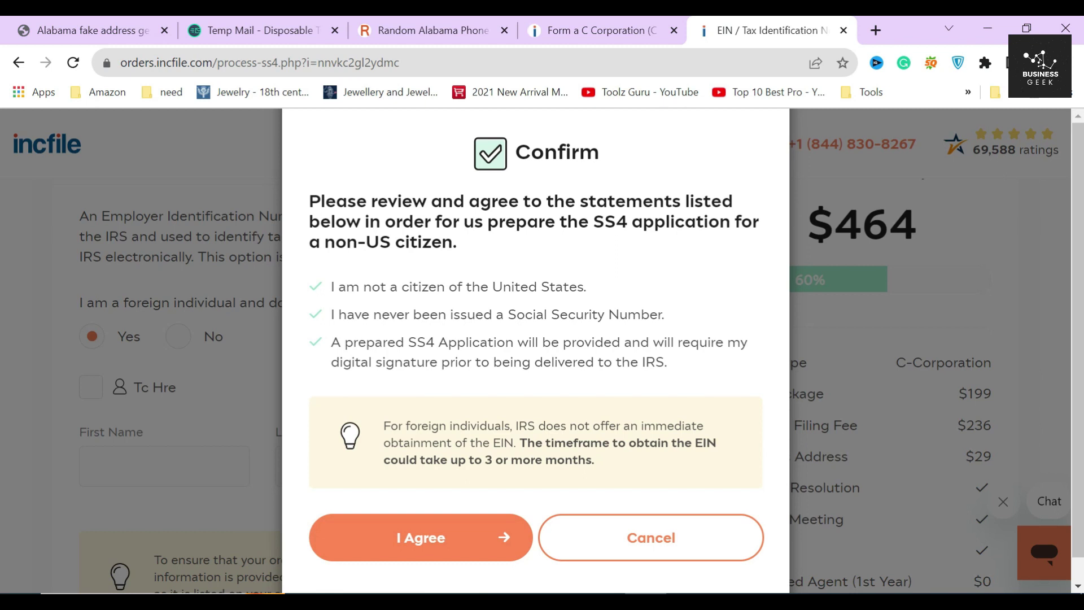
{"action": "left_click_drag", "start_coordinate": [482, 469], "coordinate": [620, 472]}
{"action": "left_click", "coordinate": [621, 474]}
{"action": "left_click", "coordinate": [628, 542]}
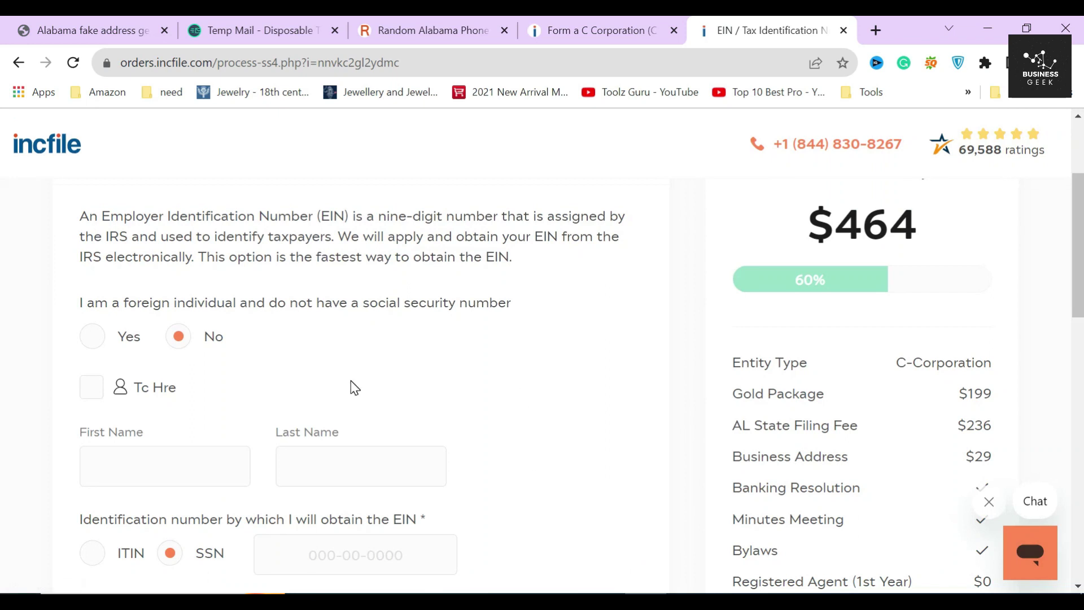
Step: Make the listed person the EIN responsible party and enter their social security number
{"action": "left_click", "coordinate": [91, 387]}
{"action": "scroll", "coordinate": [359, 408], "scroll_direction": "down", "scroll_amount": 3}
{"action": "left_click", "coordinate": [356, 385]}
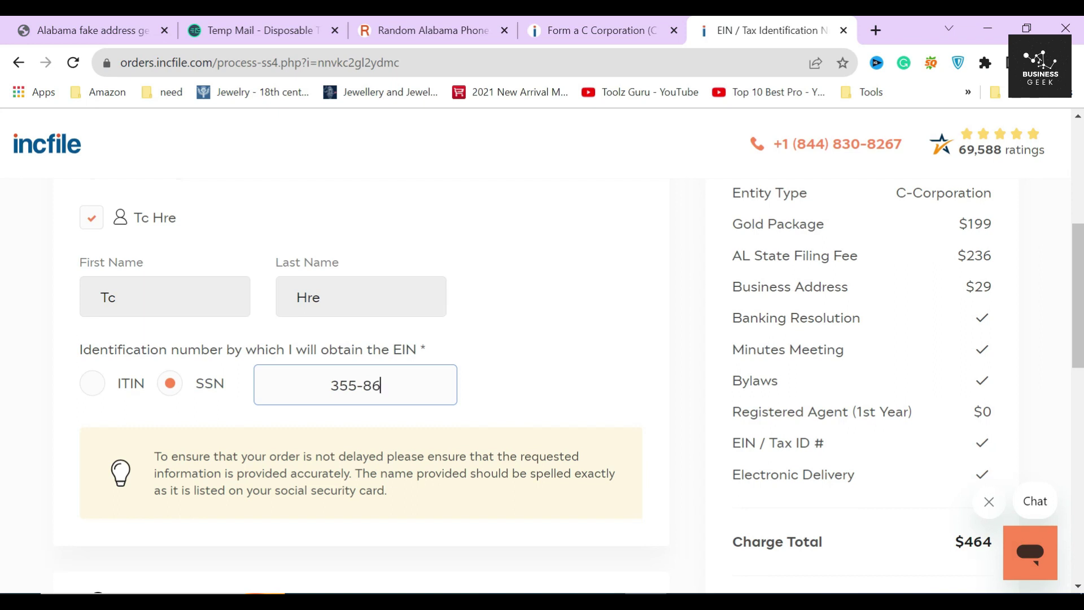
{"action": "left_click", "coordinate": [533, 389]}
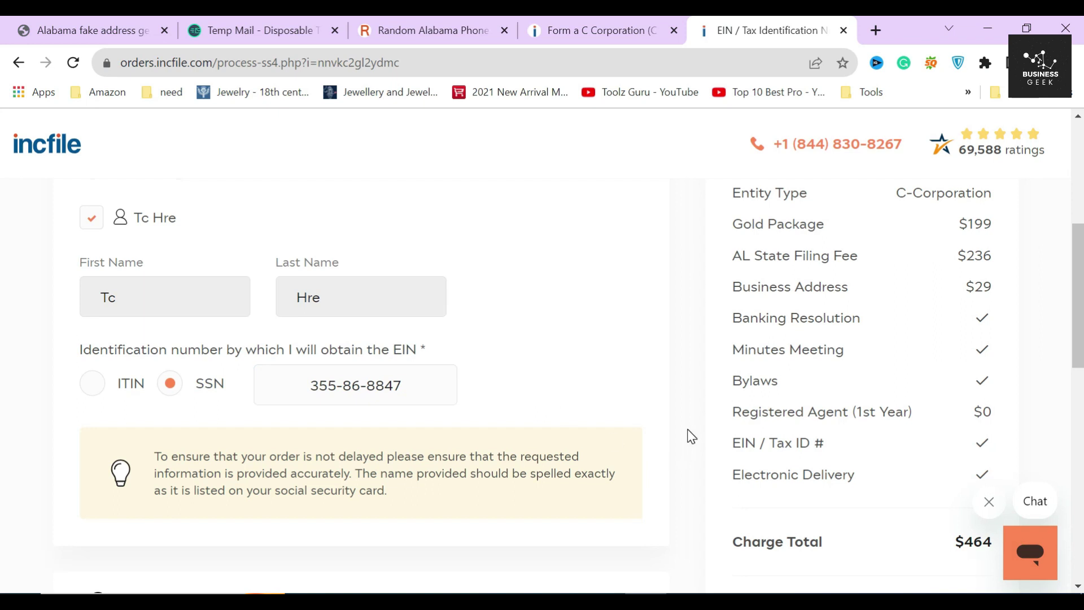
Step: Use Incfile's assigned company address for the EIN and continue to Small Business Banking
{"action": "scroll", "coordinate": [692, 425], "scroll_direction": "down", "scroll_amount": 4}
{"action": "scroll", "coordinate": [692, 425], "scroll_direction": "down", "scroll_amount": 1}
{"action": "left_click", "coordinate": [351, 272]}
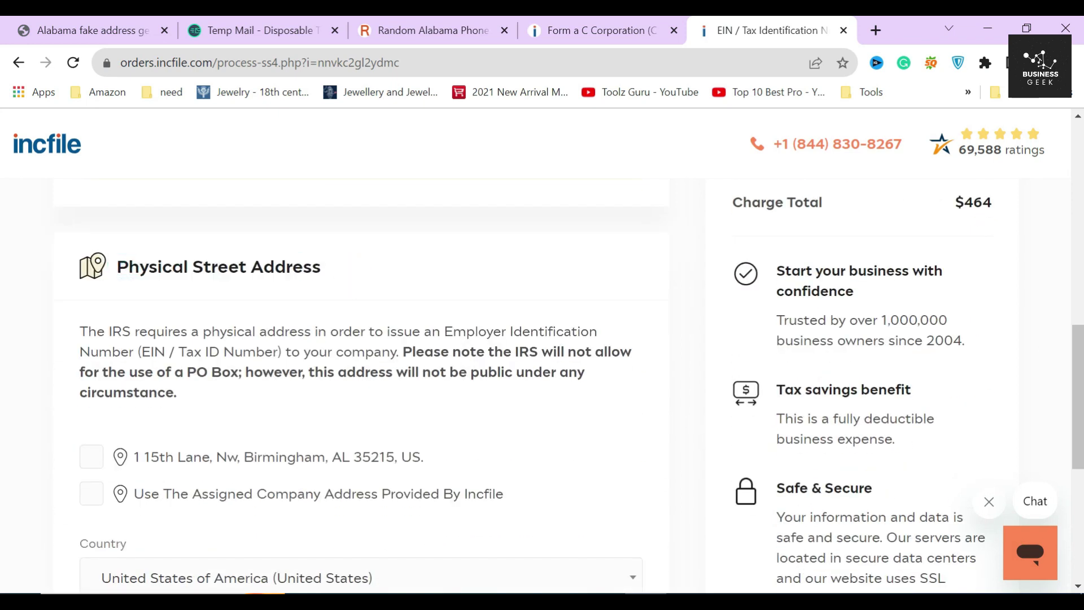
{"action": "left_click", "coordinate": [92, 493]}
{"action": "scroll", "coordinate": [227, 365], "scroll_direction": "down", "scroll_amount": 3}
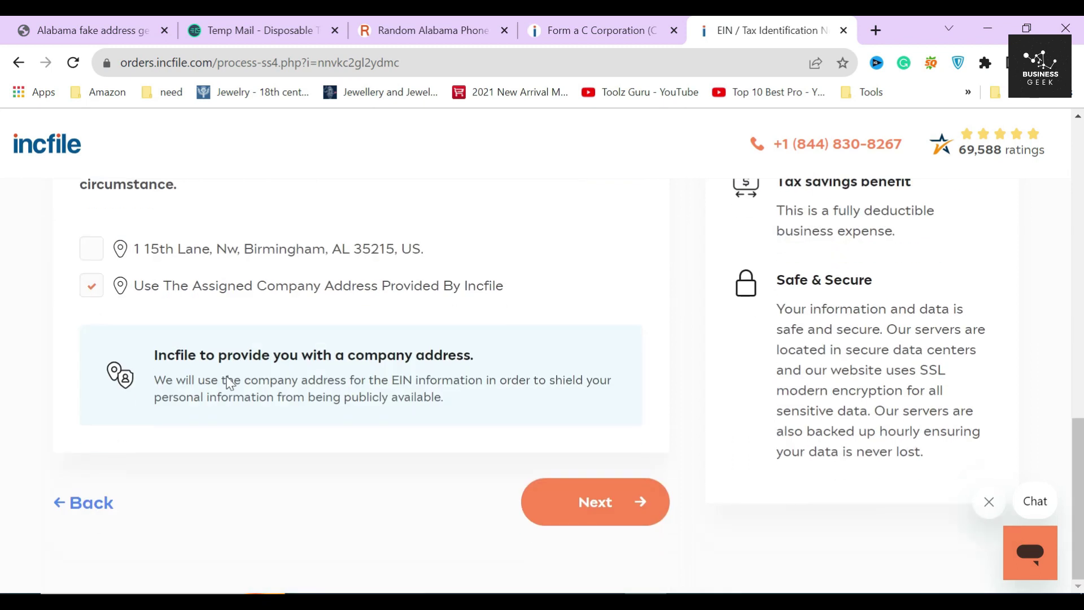
{"action": "left_click", "coordinate": [600, 513]}
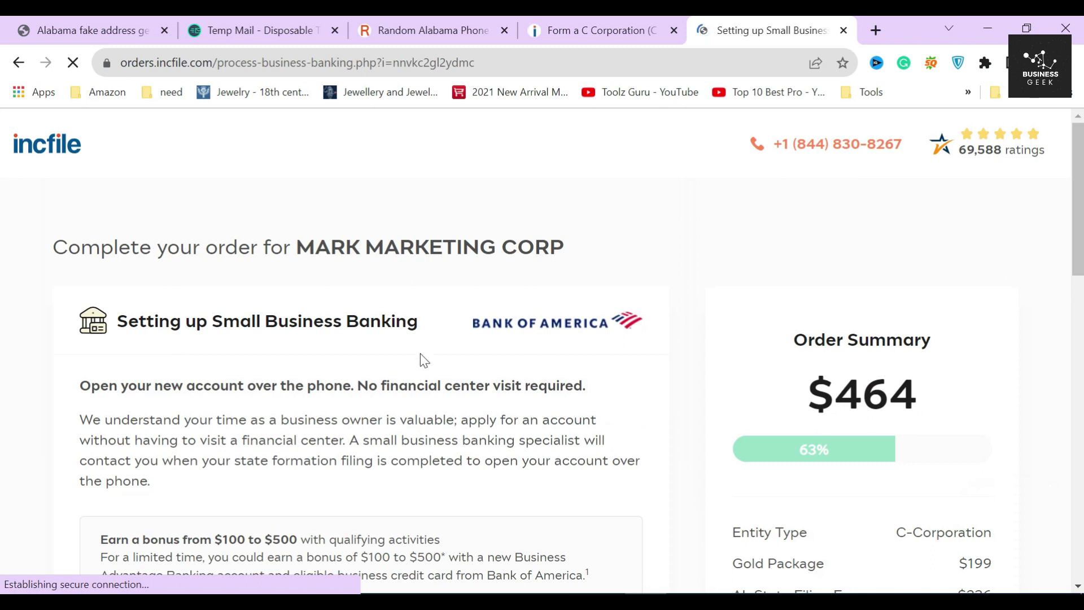
Step: Review the Small Business Banking step and its Earn $100 Bank of America offer
{"action": "left_click_drag", "start_coordinate": [295, 247], "coordinate": [618, 233]}
{"action": "left_click", "coordinate": [618, 234]}
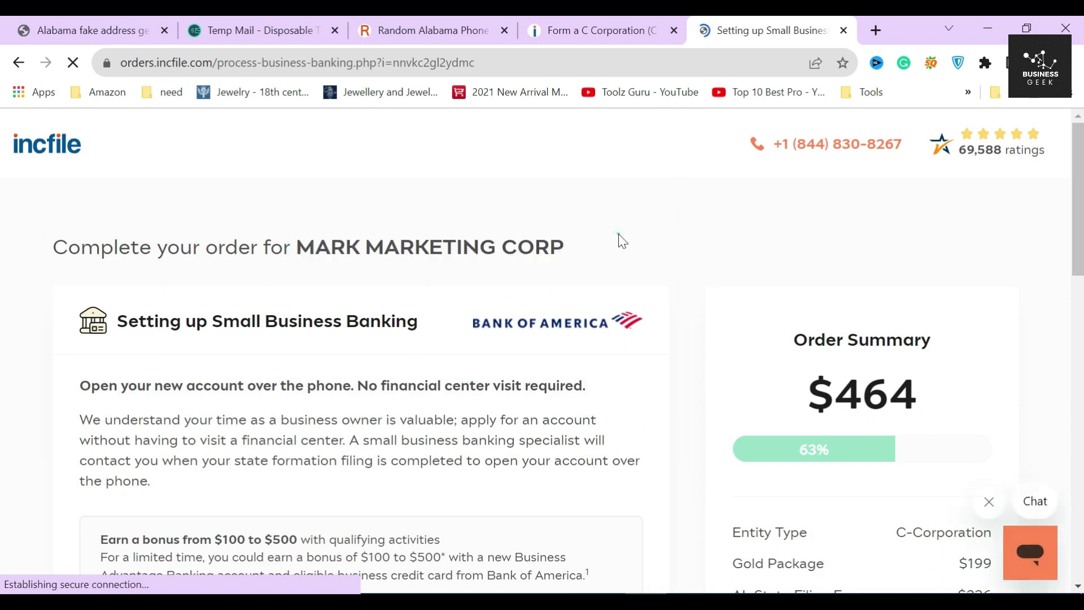
{"action": "left_click_drag", "start_coordinate": [117, 321], "coordinate": [425, 336]}
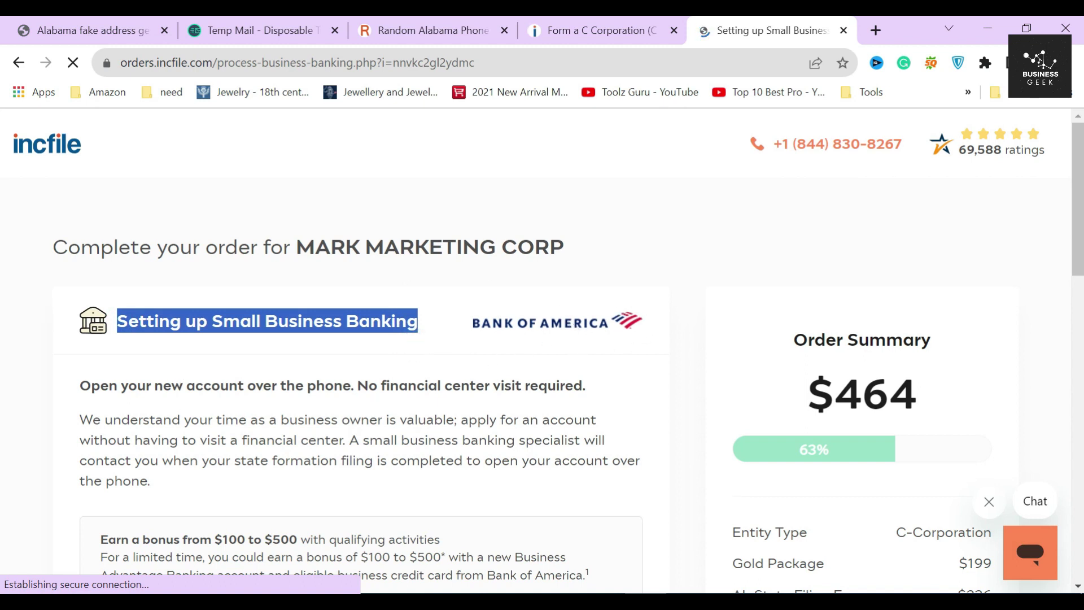
{"action": "scroll", "coordinate": [248, 416], "scroll_direction": "down", "scroll_amount": 3}
{"action": "left_click_drag", "start_coordinate": [100, 370], "coordinate": [255, 372]}
{"action": "left_click", "coordinate": [277, 378]}
{"action": "scroll", "coordinate": [277, 377], "scroll_direction": "down", "scroll_amount": 3}
{"action": "left_click_drag", "start_coordinate": [100, 324], "coordinate": [217, 327]}
{"action": "left_click", "coordinate": [205, 327]}
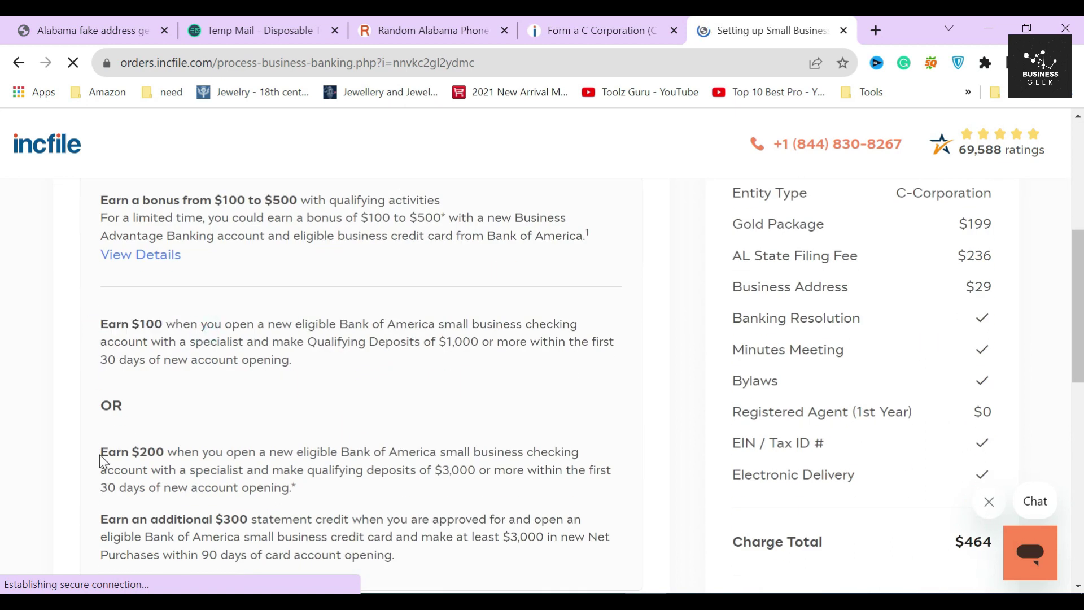
{"action": "left_click_drag", "start_coordinate": [101, 451], "coordinate": [247, 539]}
{"action": "scroll", "coordinate": [258, 463], "scroll_direction": "down", "scroll_amount": 4}
{"action": "left_click", "coordinate": [297, 356]}
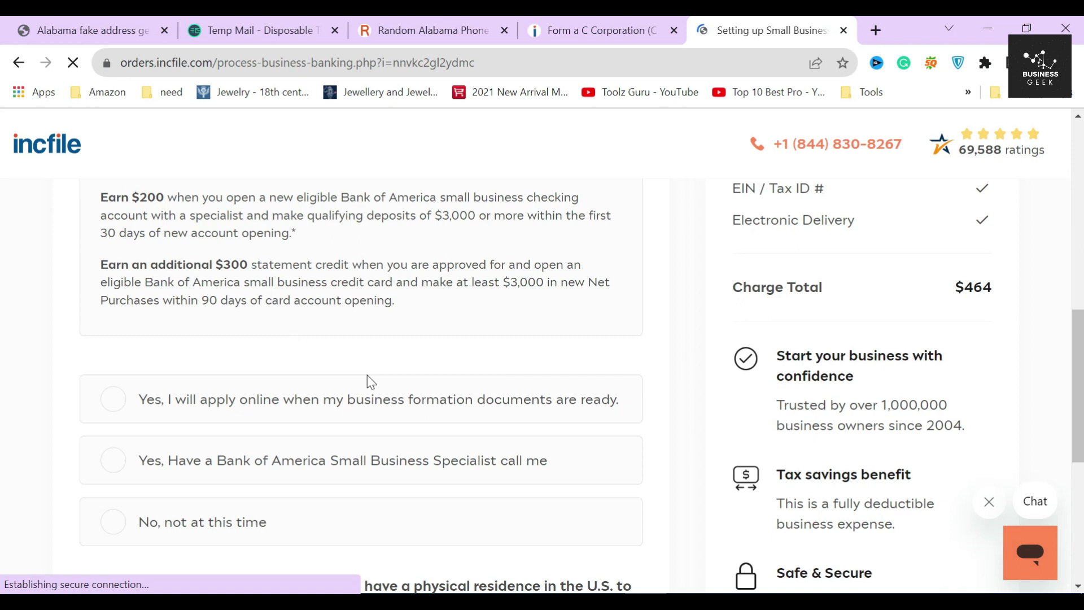
Step: Decline the business bank account with 'No, not at this time' and move on
{"action": "scroll", "coordinate": [372, 382], "scroll_direction": "down", "scroll_amount": 5}
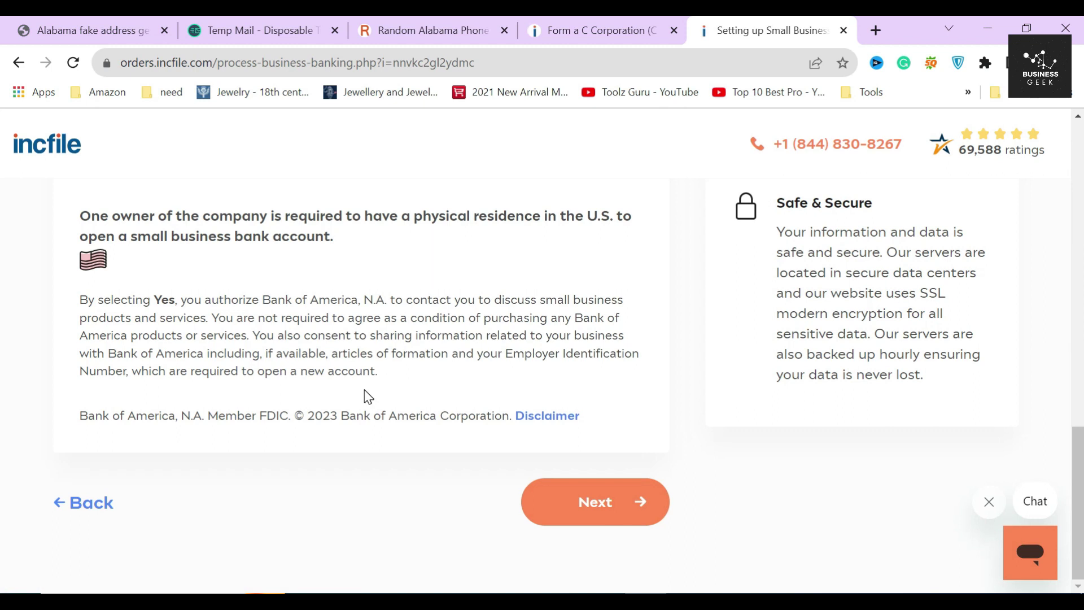
{"action": "scroll", "coordinate": [365, 390], "scroll_direction": "up", "scroll_amount": 3}
{"action": "left_click", "coordinate": [245, 321]}
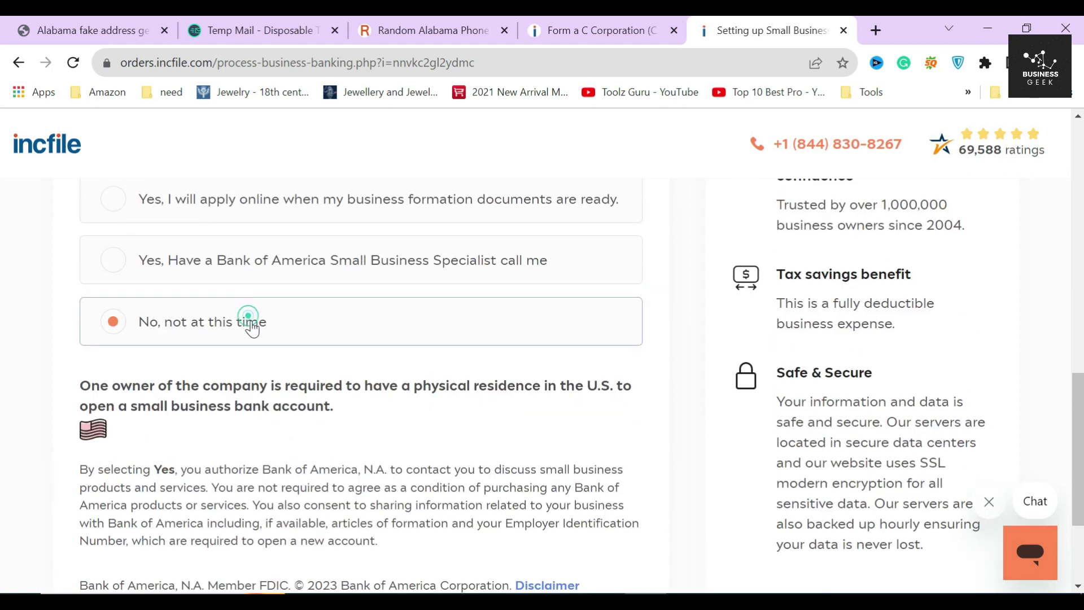
{"action": "scroll", "coordinate": [338, 423], "scroll_direction": "down", "scroll_amount": 3}
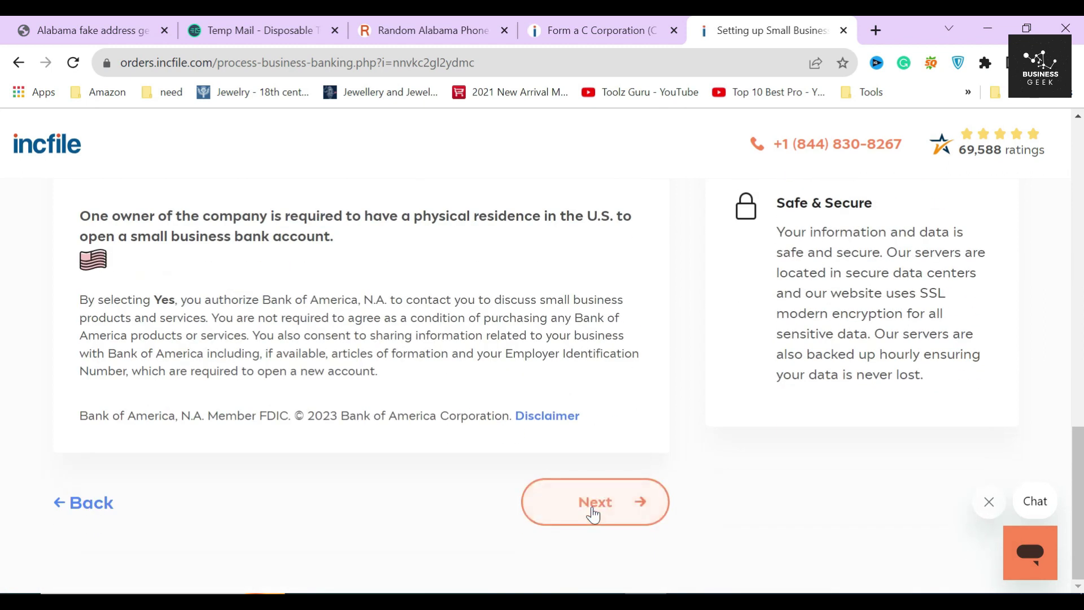
{"action": "left_click", "coordinate": [595, 502]}
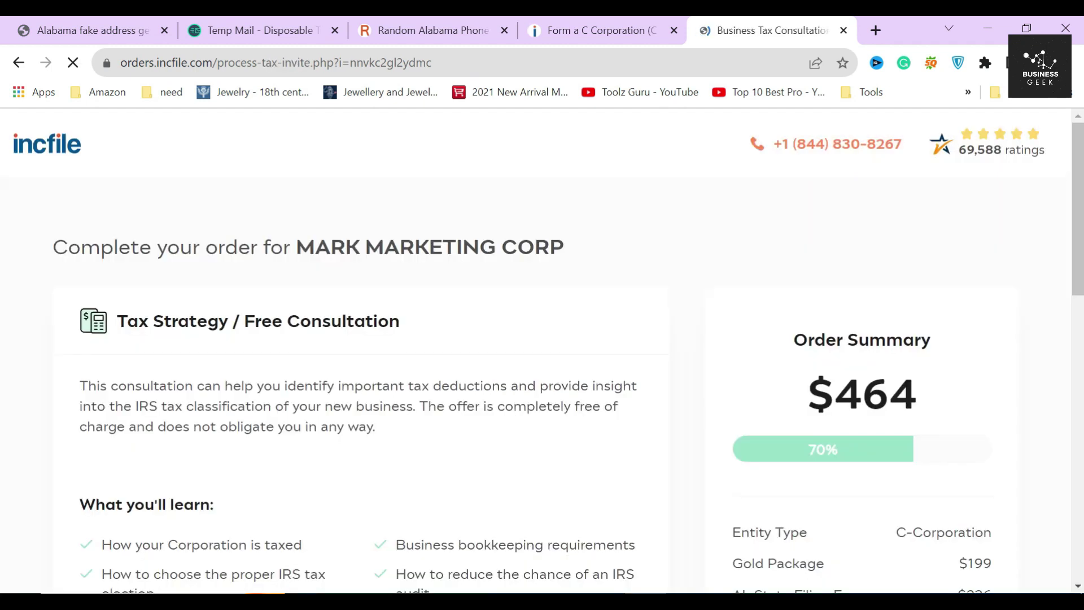
Step: Read the Tax Strategy free consultation heading and its list of consultation topics
{"action": "left_click_drag", "start_coordinate": [293, 247], "coordinate": [581, 235]}
{"action": "left_click", "coordinate": [581, 234]}
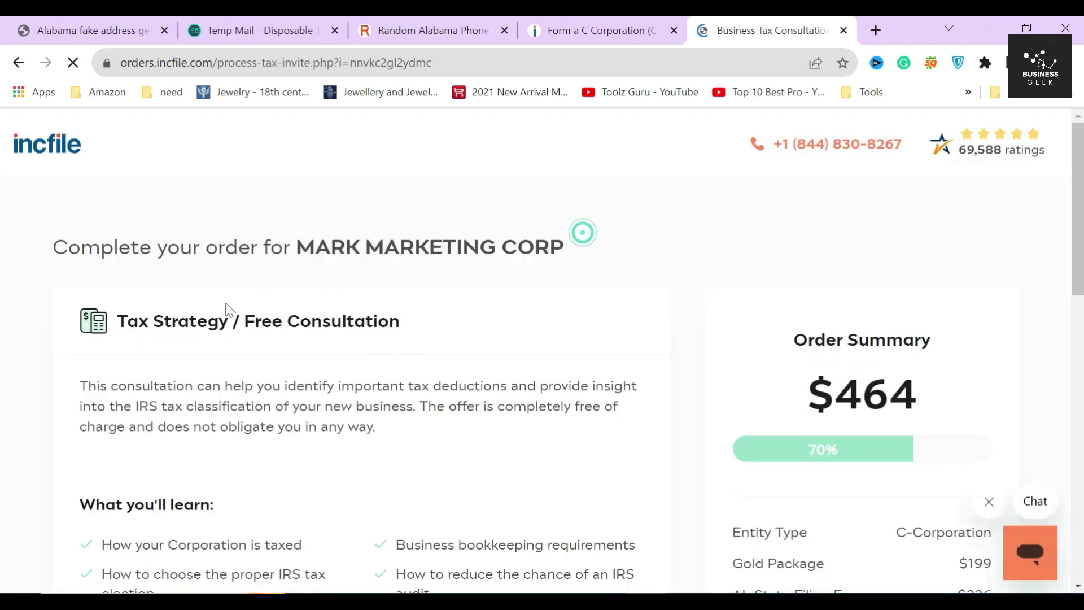
{"action": "left_click_drag", "start_coordinate": [116, 320], "coordinate": [402, 323]}
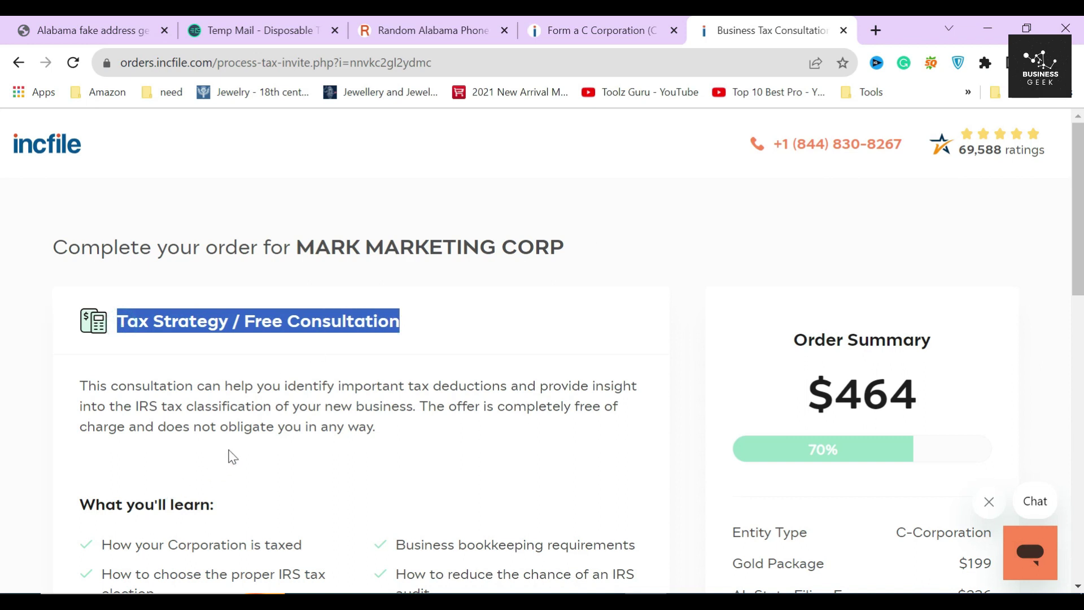
{"action": "scroll", "coordinate": [237, 454], "scroll_direction": "down", "scroll_amount": 1}
{"action": "scroll", "coordinate": [99, 440], "scroll_direction": "down", "scroll_amount": 1}
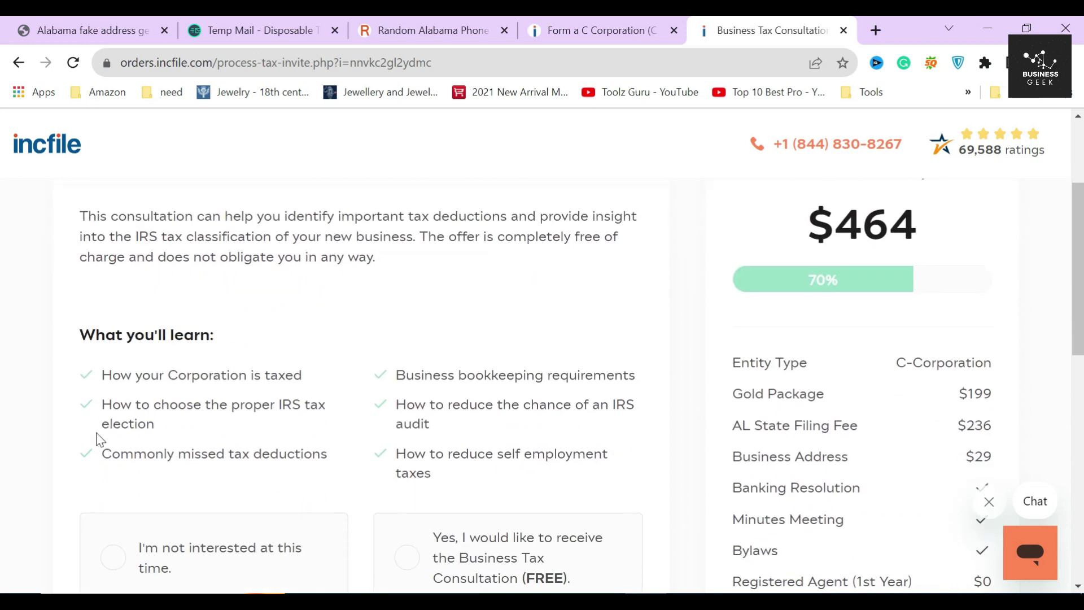
{"action": "left_click_drag", "start_coordinate": [82, 377], "coordinate": [491, 480]}
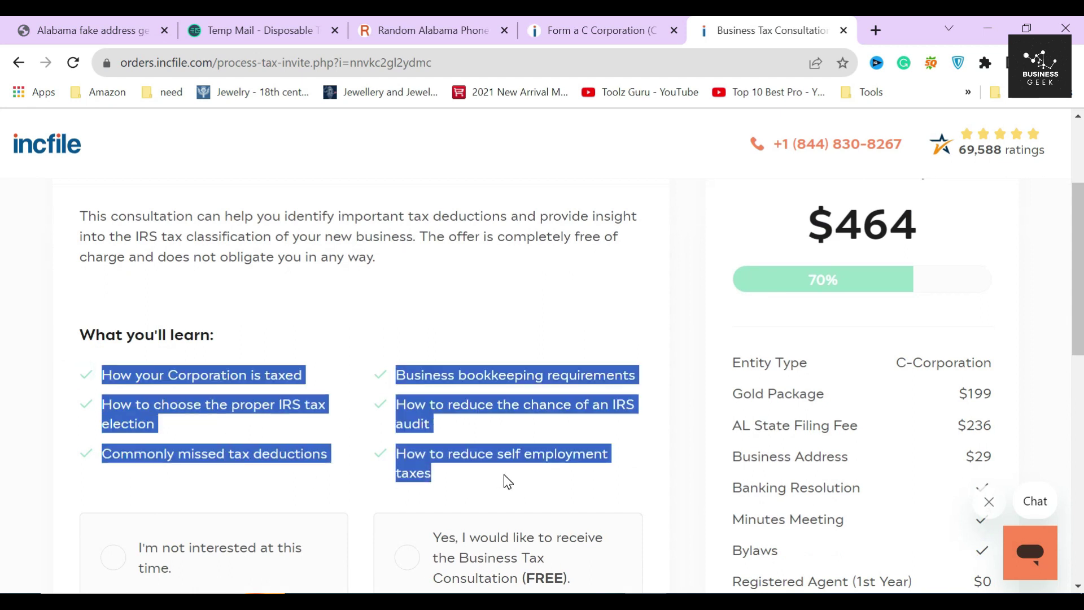
{"action": "scroll", "coordinate": [505, 476], "scroll_direction": "down", "scroll_amount": 2}
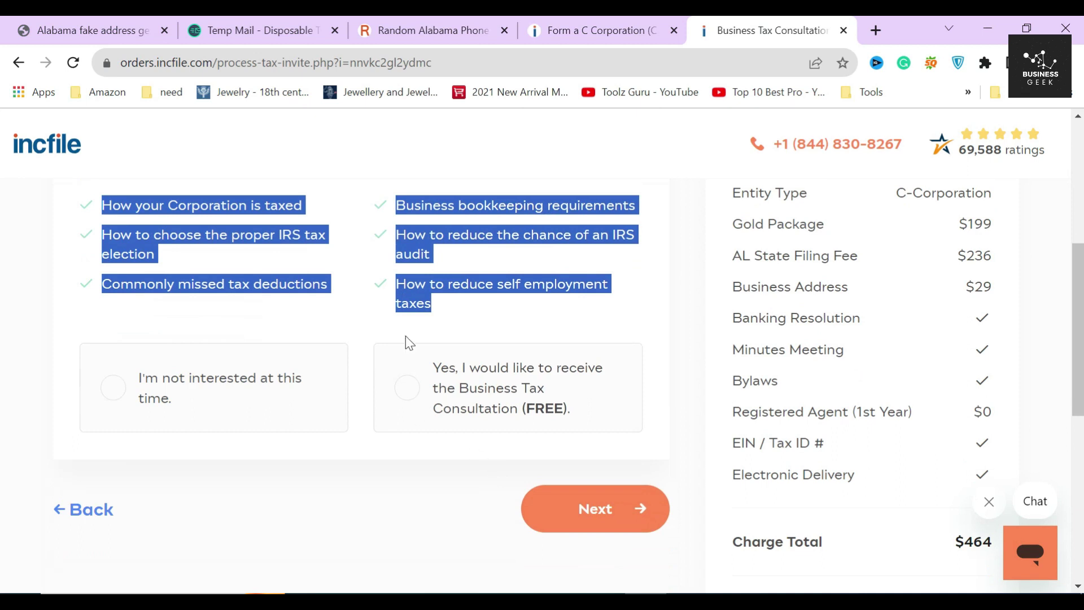
Step: Choose 'Yes' for the FREE Business Tax Consultation and proceed to licenses and permits
{"action": "left_click", "coordinate": [406, 335]}
{"action": "left_click", "coordinate": [502, 387]}
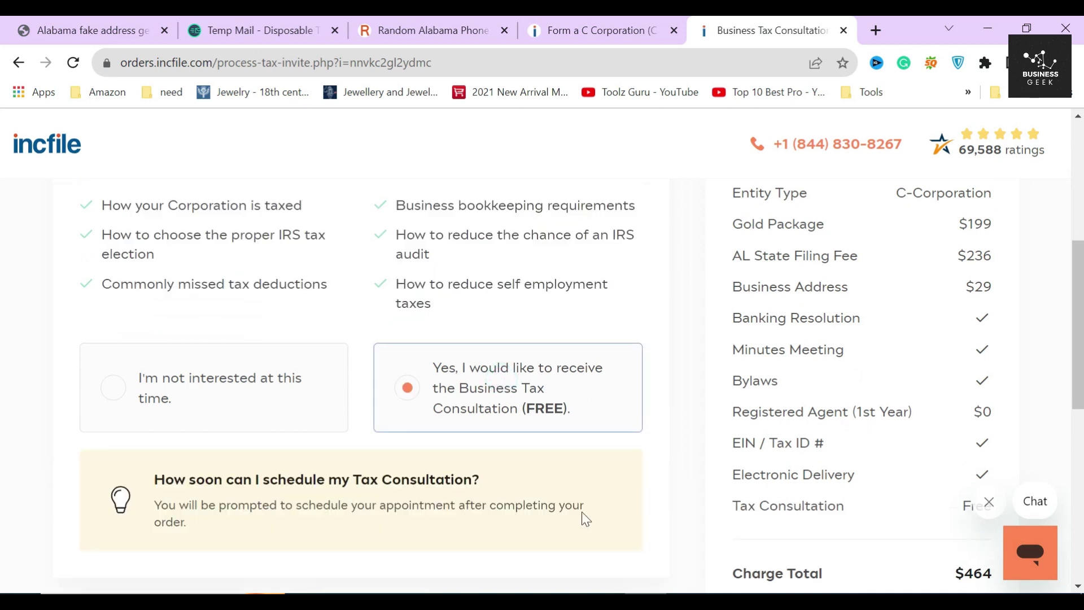
{"action": "scroll", "coordinate": [582, 512], "scroll_direction": "down", "scroll_amount": 3}
{"action": "left_click", "coordinate": [612, 377]}
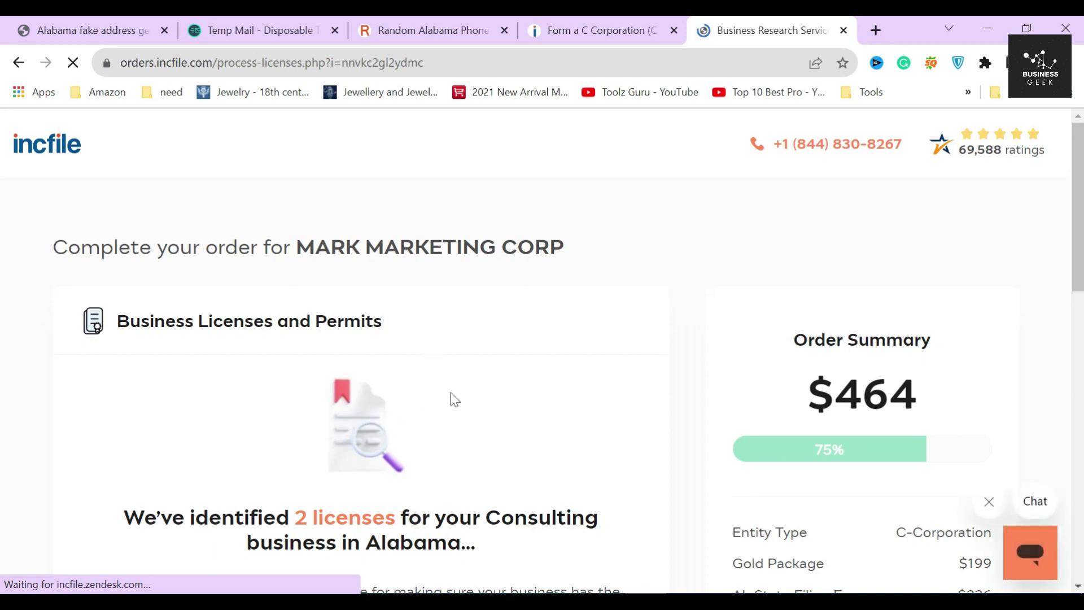
Step: Review the Business Licenses and Permits step, noting the 2 licenses required
{"action": "mouse_move", "coordinate": [429, 247]}
{"action": "left_mouse_down"}
{"action": "mouse_move", "coordinate": [295, 247]}
{"action": "mouse_move", "coordinate": [593, 259]}
{"action": "left_mouse_up"}
{"action": "left_click_drag", "start_coordinate": [115, 320], "coordinate": [412, 327]}
{"action": "left_click", "coordinate": [409, 320]}
{"action": "scroll", "coordinate": [422, 373], "scroll_direction": "down", "scroll_amount": 4}
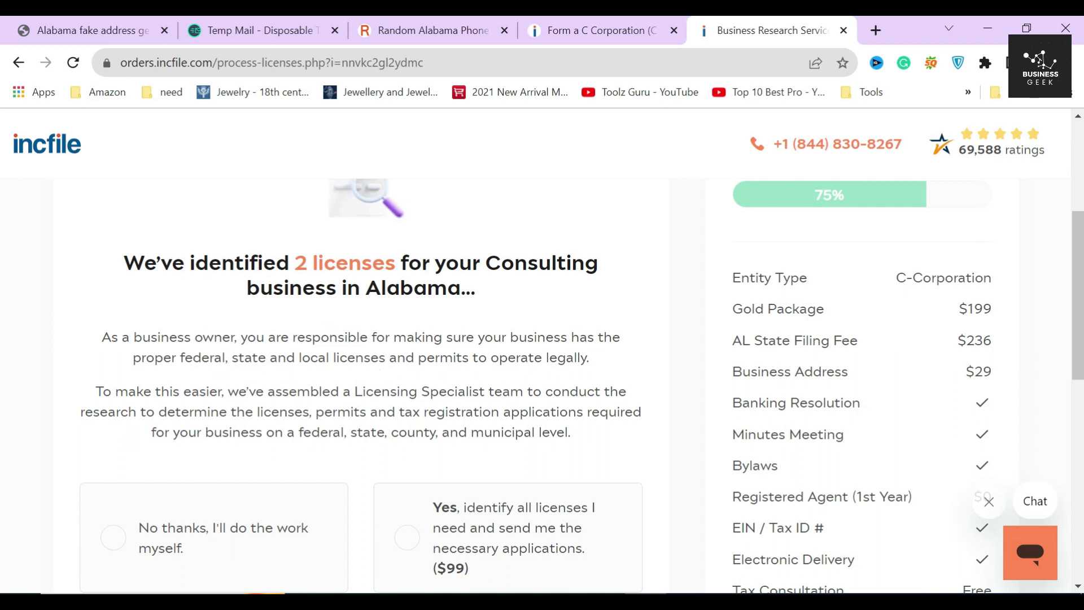
{"action": "left_click_drag", "start_coordinate": [290, 262], "coordinate": [395, 263]}
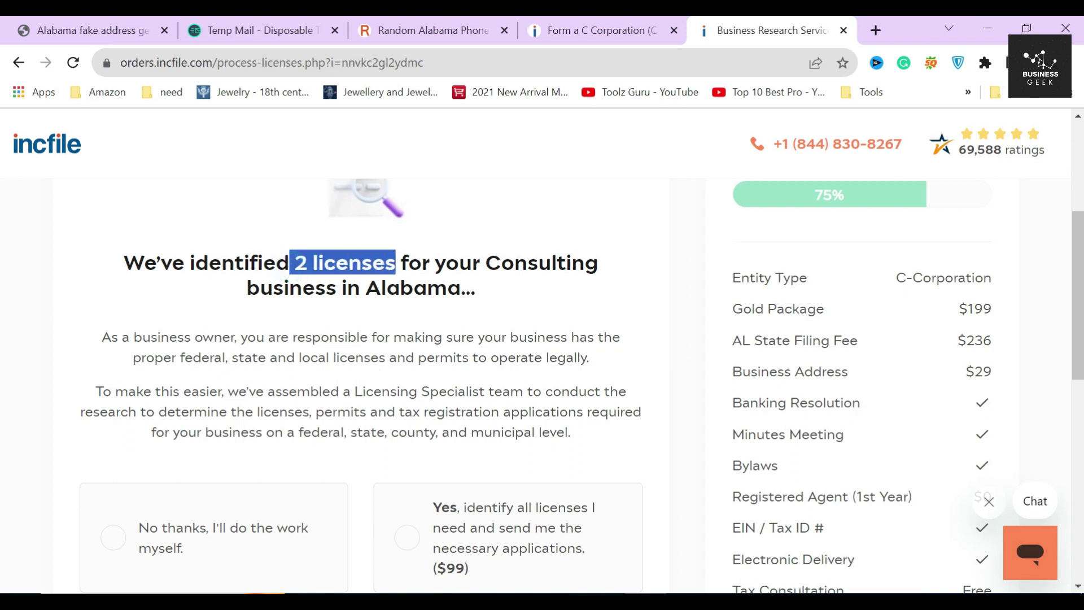
{"action": "left_click", "coordinate": [376, 315]}
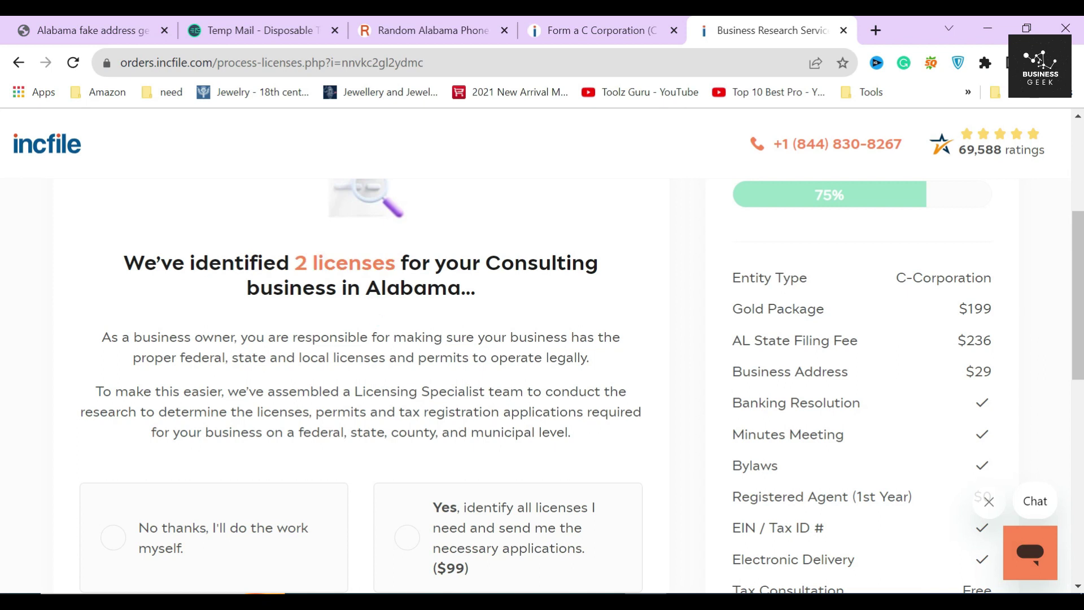
{"action": "scroll", "coordinate": [567, 452], "scroll_direction": "down", "scroll_amount": 3}
Step: Select the $99 'Yes, identify all licenses' package and scroll to the address form
{"action": "left_click_drag", "start_coordinate": [446, 399], "coordinate": [471, 406]}
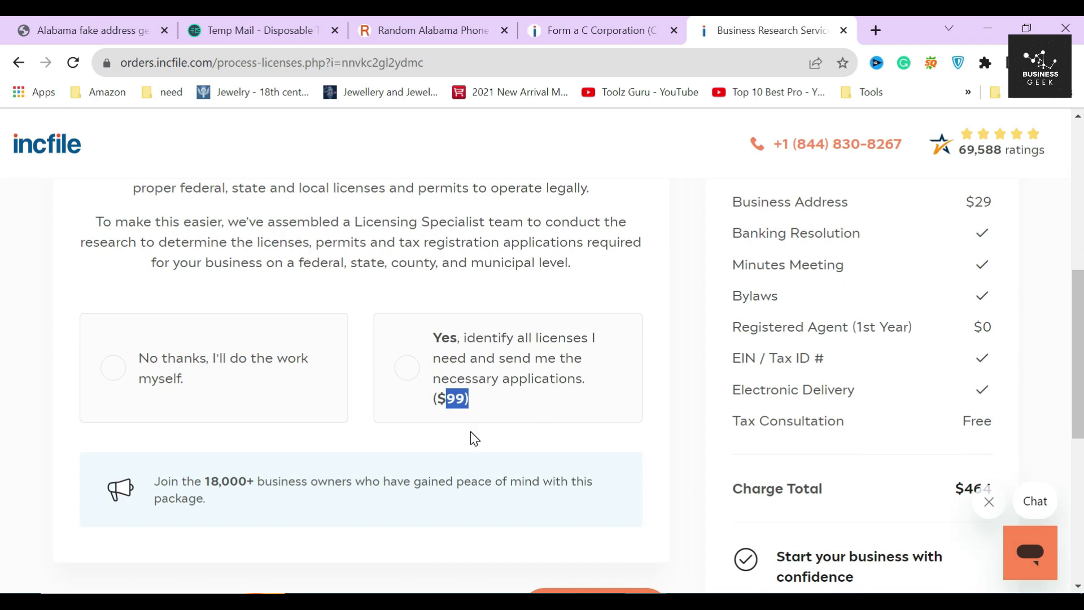
{"action": "left_click", "coordinate": [470, 432]}
{"action": "left_click", "coordinate": [471, 388]}
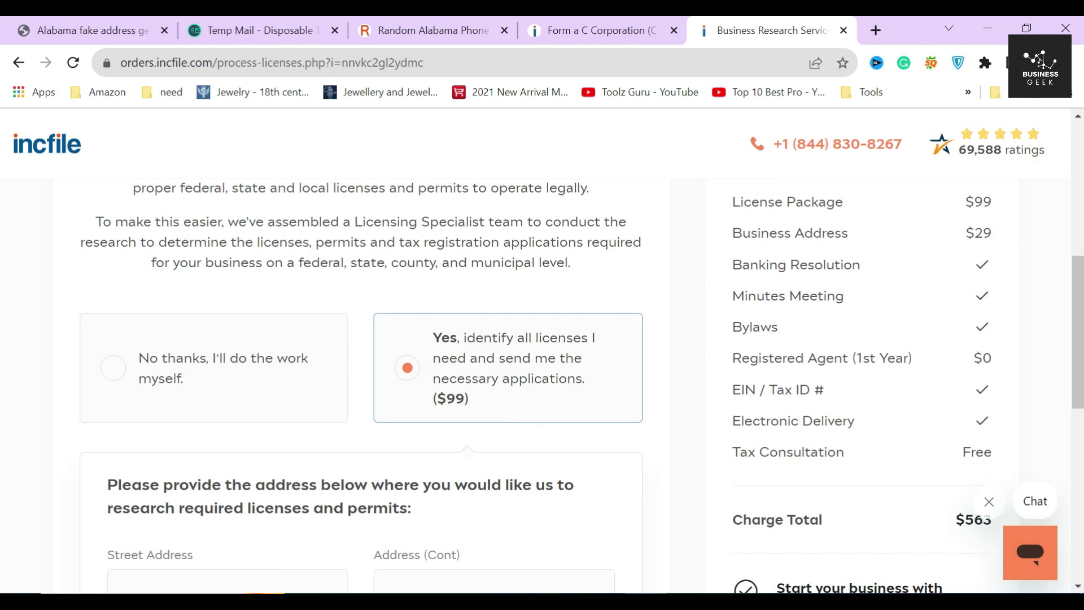
{"action": "double_click", "coordinate": [986, 202]}
{"action": "left_click", "coordinate": [263, 444]}
{"action": "scroll", "coordinate": [262, 443], "scroll_direction": "down", "scroll_amount": 4}
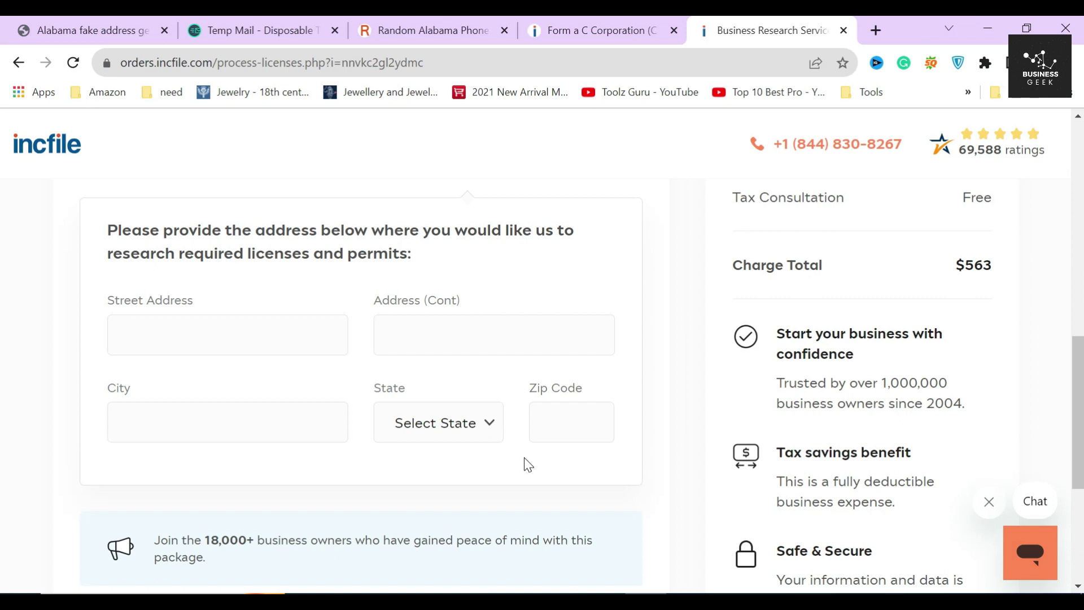
Step: Step through the license address form's street, second line, city and zip fields
{"action": "left_click", "coordinate": [283, 334]}
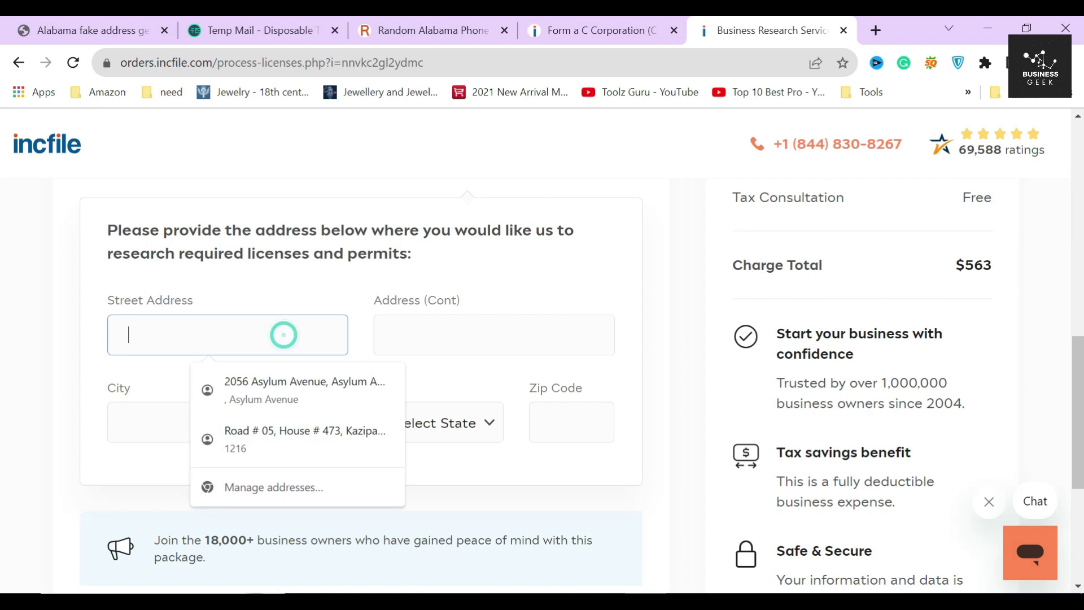
{"action": "left_click", "coordinate": [457, 337]}
{"action": "left_click", "coordinate": [238, 432]}
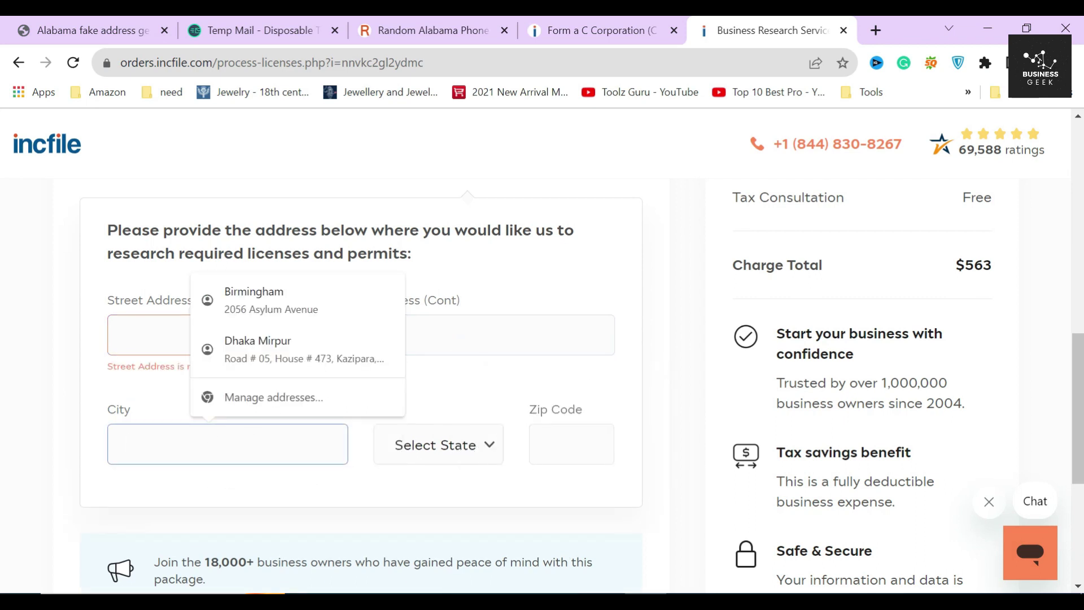
{"action": "left_click", "coordinate": [569, 444]}
{"action": "scroll", "coordinate": [564, 499], "scroll_direction": "down", "scroll_amount": 1}
{"action": "left_click", "coordinate": [564, 499]}
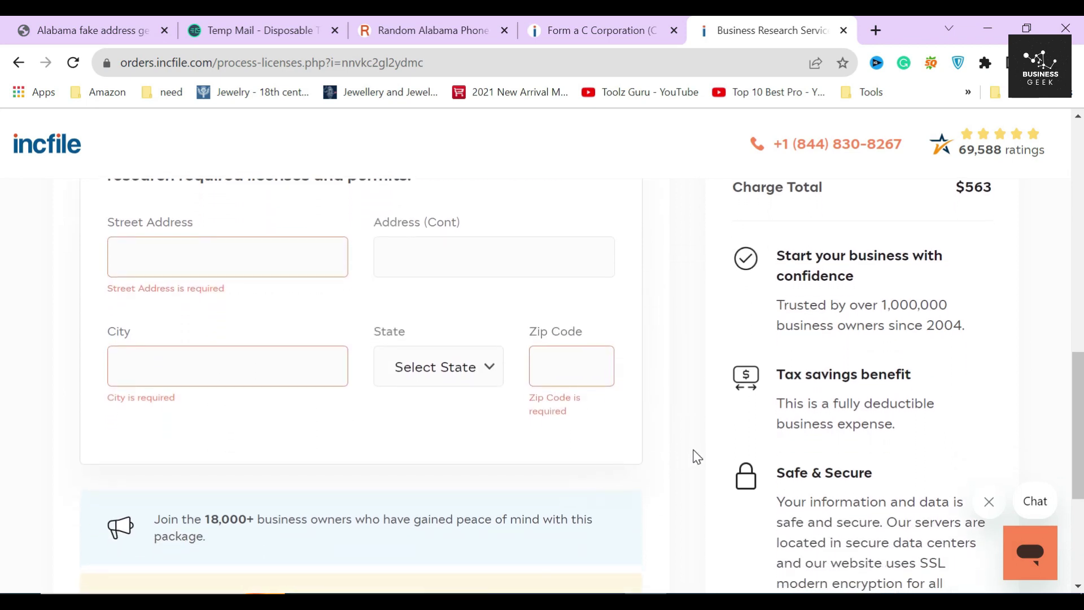
Step: Choose 'No thanks, I'll do the work myself', returning the total to $464, and continue
{"action": "scroll", "coordinate": [686, 444], "scroll_direction": "up", "scroll_amount": 1}
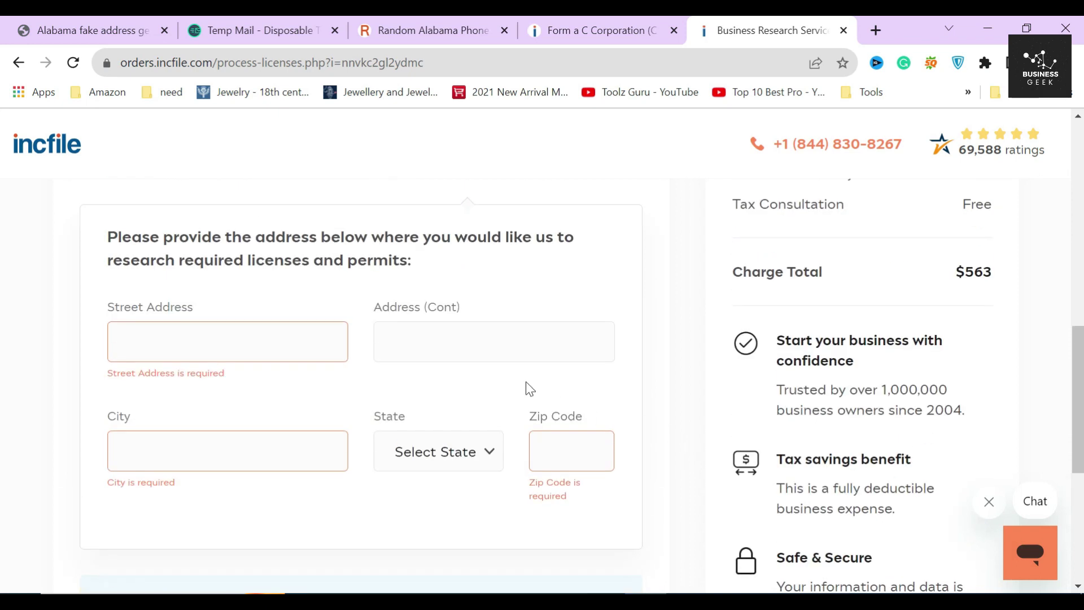
{"action": "scroll", "coordinate": [527, 387], "scroll_direction": "up", "scroll_amount": 2}
{"action": "left_click", "coordinate": [274, 302]}
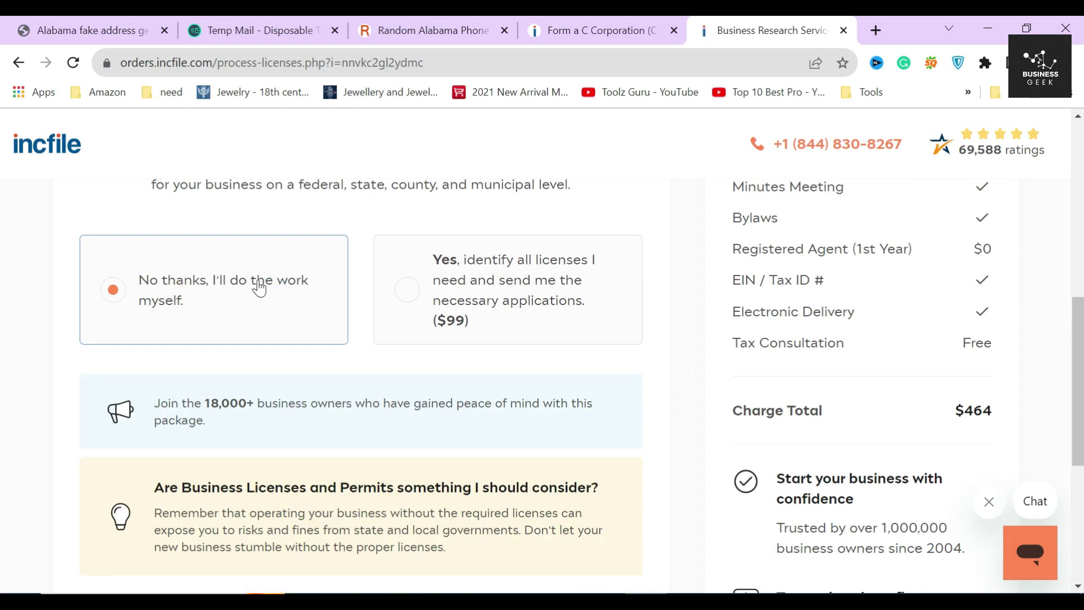
{"action": "scroll", "coordinate": [365, 372], "scroll_direction": "down", "scroll_amount": 2}
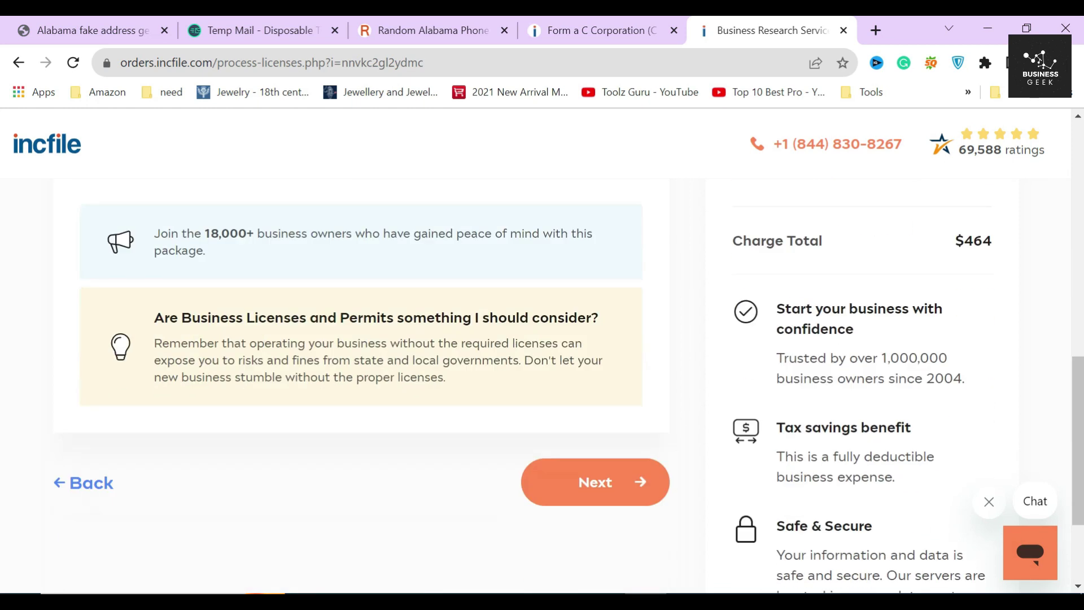
{"action": "scroll", "coordinate": [362, 384], "scroll_direction": "up", "scroll_amount": 2}
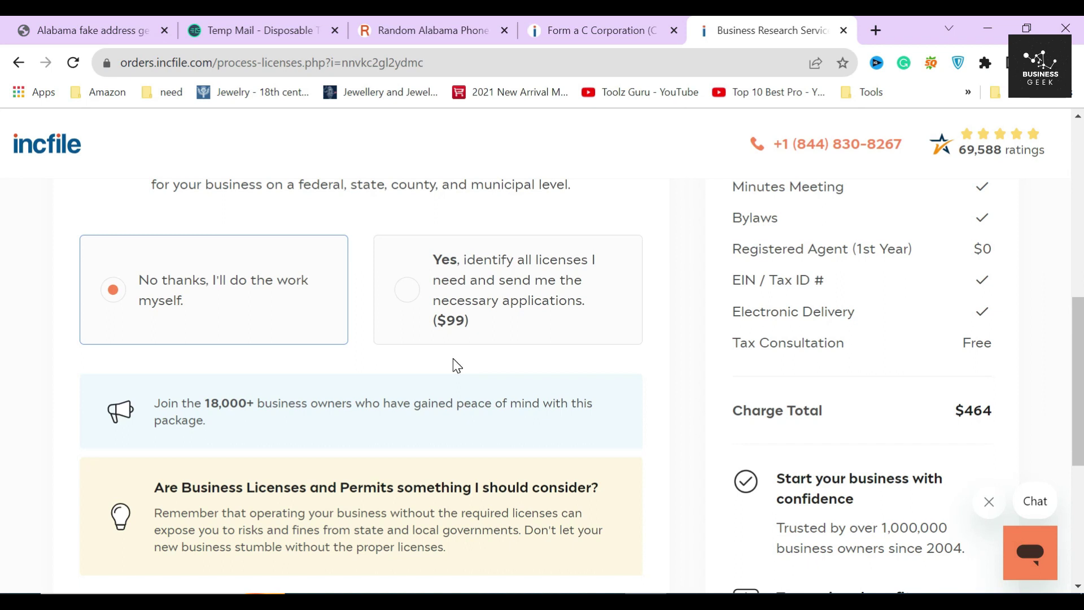
{"action": "scroll", "coordinate": [457, 366], "scroll_direction": "up", "scroll_amount": 4}
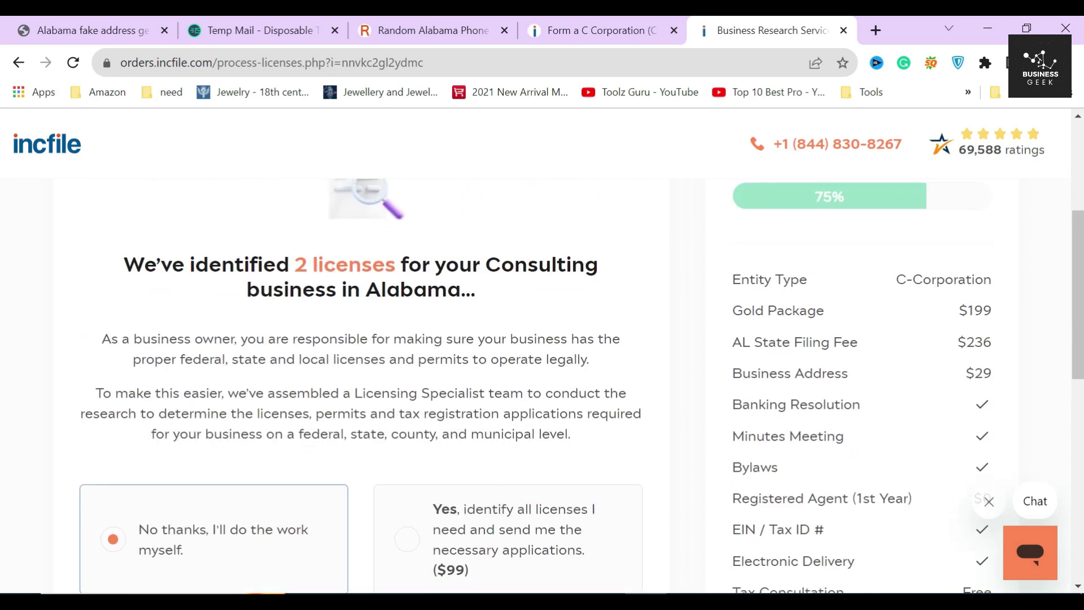
{"action": "scroll", "coordinate": [496, 395], "scroll_direction": "down", "scroll_amount": 7}
{"action": "left_click", "coordinate": [573, 479]}
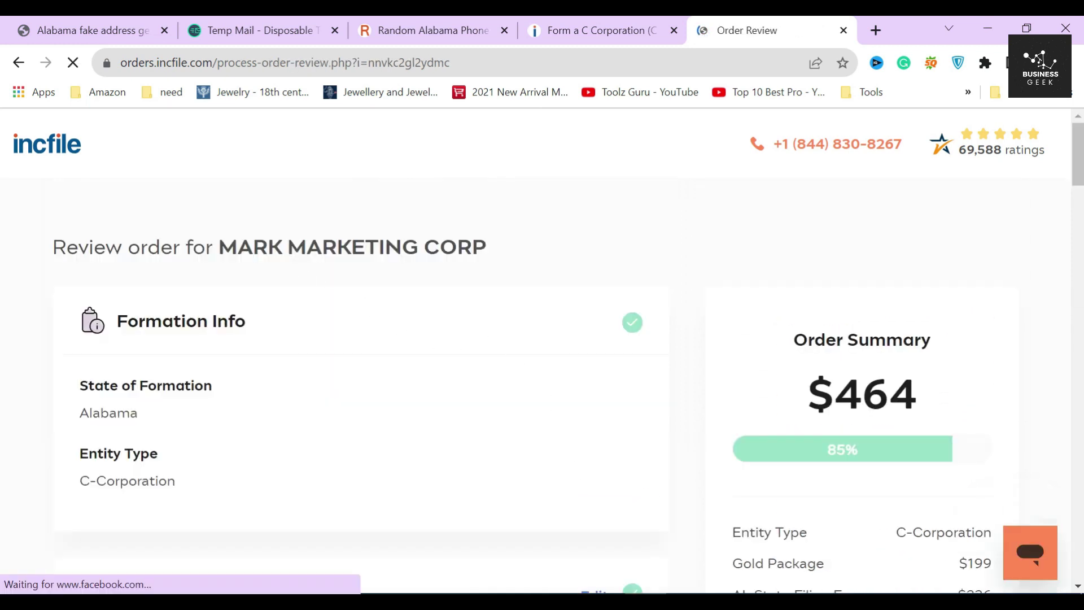
Step: Check the company name and Formation Info at the top of the Review Order page
{"action": "left_click_drag", "start_coordinate": [216, 247], "coordinate": [554, 232]}
{"action": "left_click", "coordinate": [554, 232]}
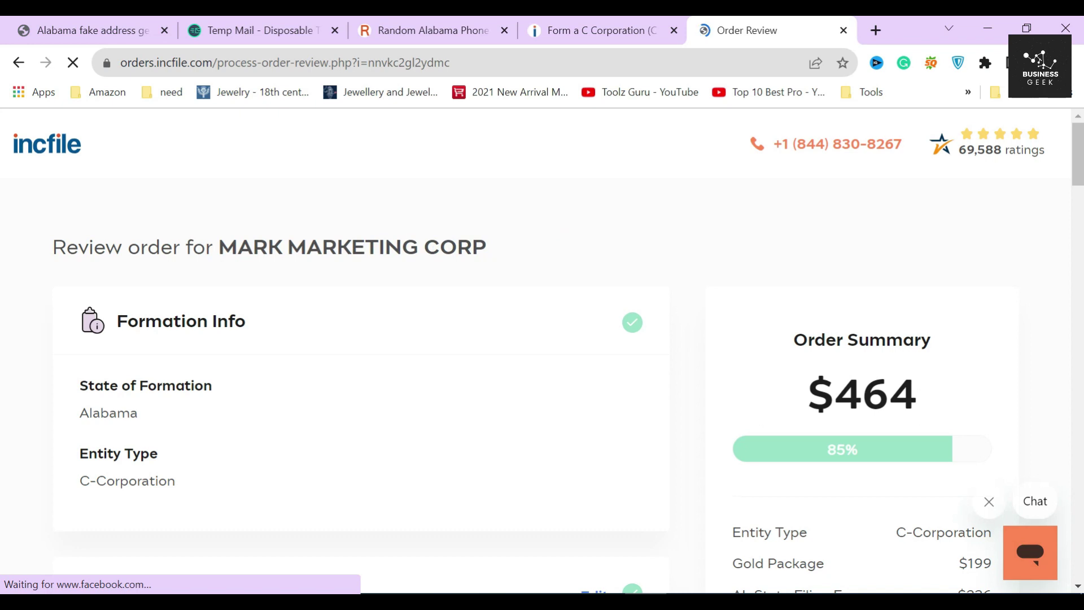
{"action": "left_click_drag", "start_coordinate": [115, 321], "coordinate": [266, 317]}
{"action": "left_click", "coordinate": [266, 315]}
{"action": "scroll", "coordinate": [298, 354], "scroll_direction": "down", "scroll_amount": 4}
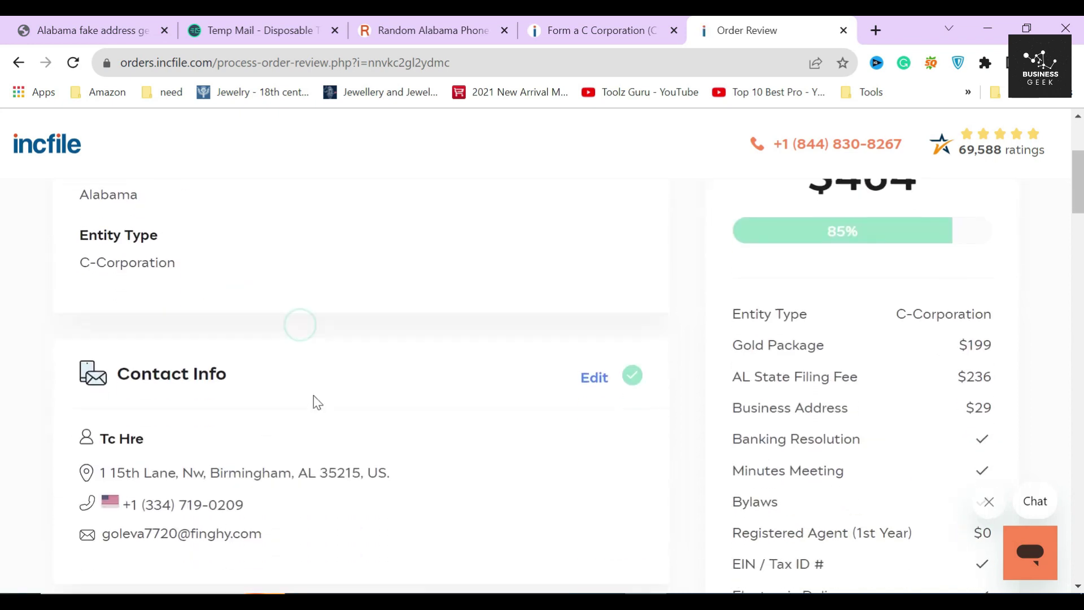
{"action": "scroll", "coordinate": [317, 402], "scroll_direction": "down", "scroll_amount": 13}
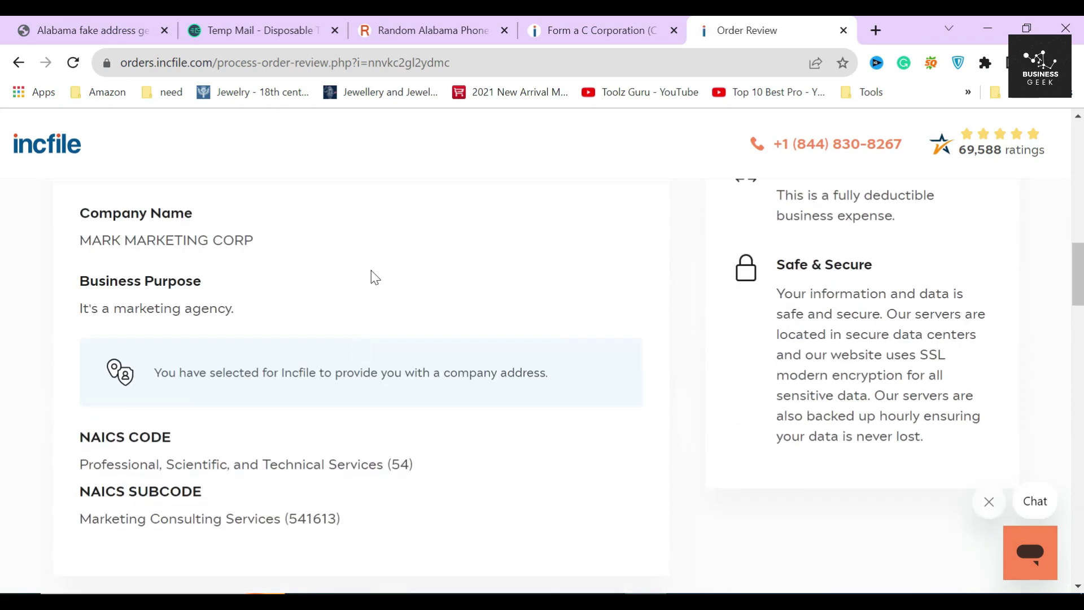
{"action": "scroll", "coordinate": [373, 271], "scroll_direction": "down", "scroll_amount": 4}
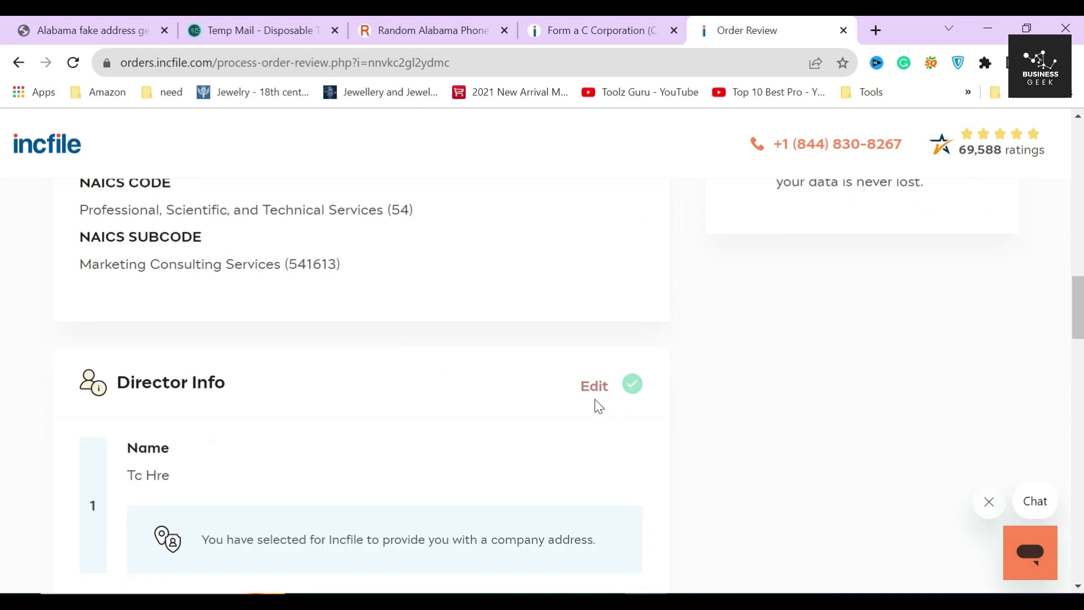
{"action": "scroll", "coordinate": [348, 382], "scroll_direction": "down", "scroll_amount": 5}
Step: Scan the remaining order review sections and proceed to the payment page
{"action": "left_click", "coordinate": [352, 378]}
{"action": "scroll", "coordinate": [355, 411], "scroll_direction": "down", "scroll_amount": 5}
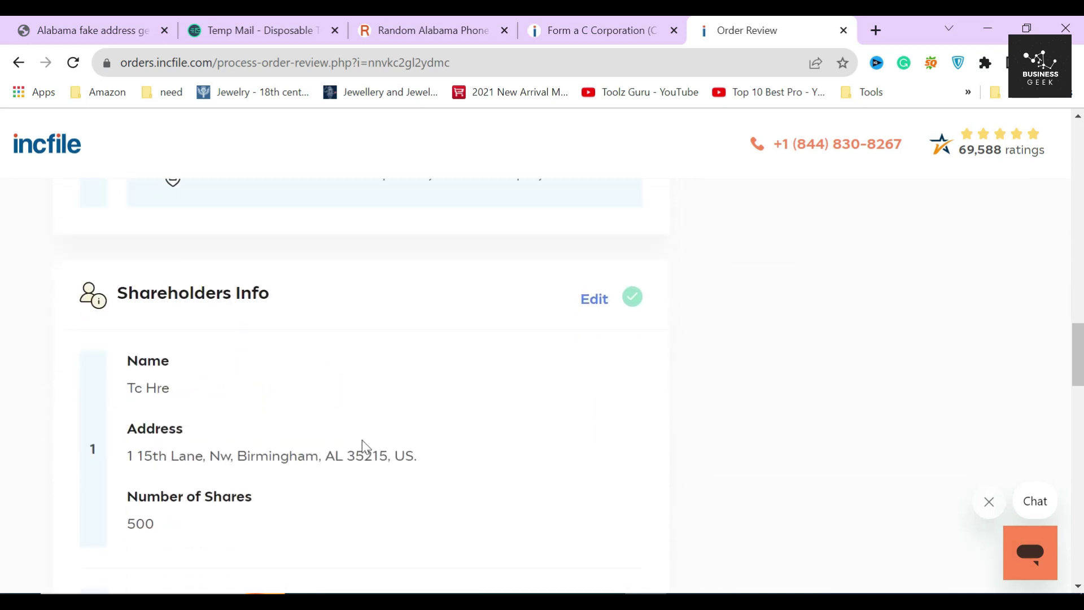
{"action": "scroll", "coordinate": [362, 429], "scroll_direction": "down", "scroll_amount": 14}
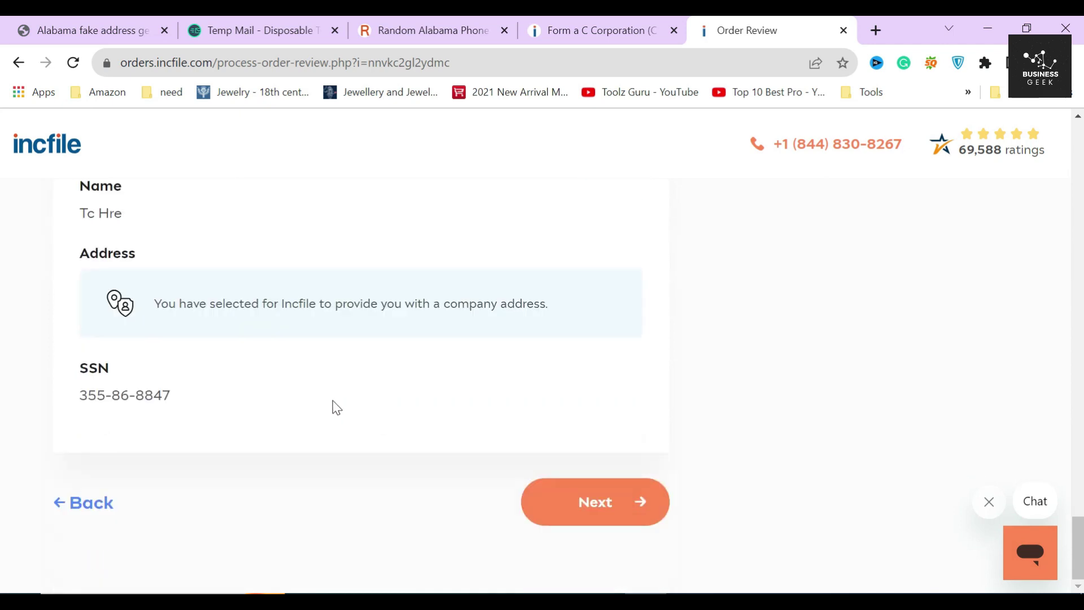
{"action": "scroll", "coordinate": [334, 401], "scroll_direction": "up", "scroll_amount": 3}
{"action": "scroll", "coordinate": [395, 417], "scroll_direction": "down", "scroll_amount": 3}
{"action": "left_click", "coordinate": [601, 517]}
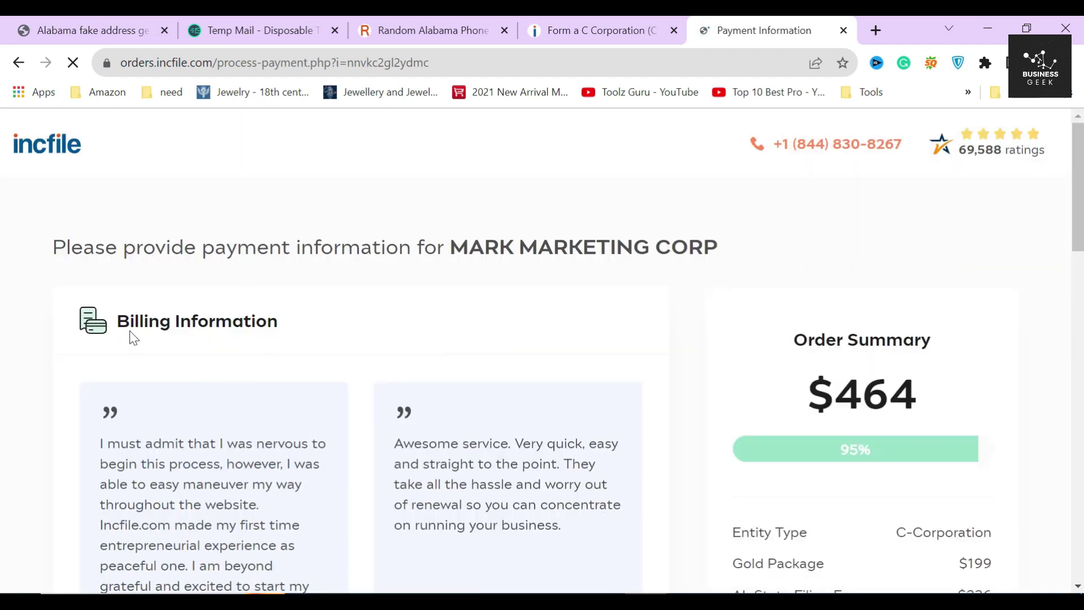
Step: Check the Billing Information section and the $464 order total
{"action": "left_click_drag", "start_coordinate": [126, 330], "coordinate": [315, 316]}
{"action": "left_click", "coordinate": [291, 313]}
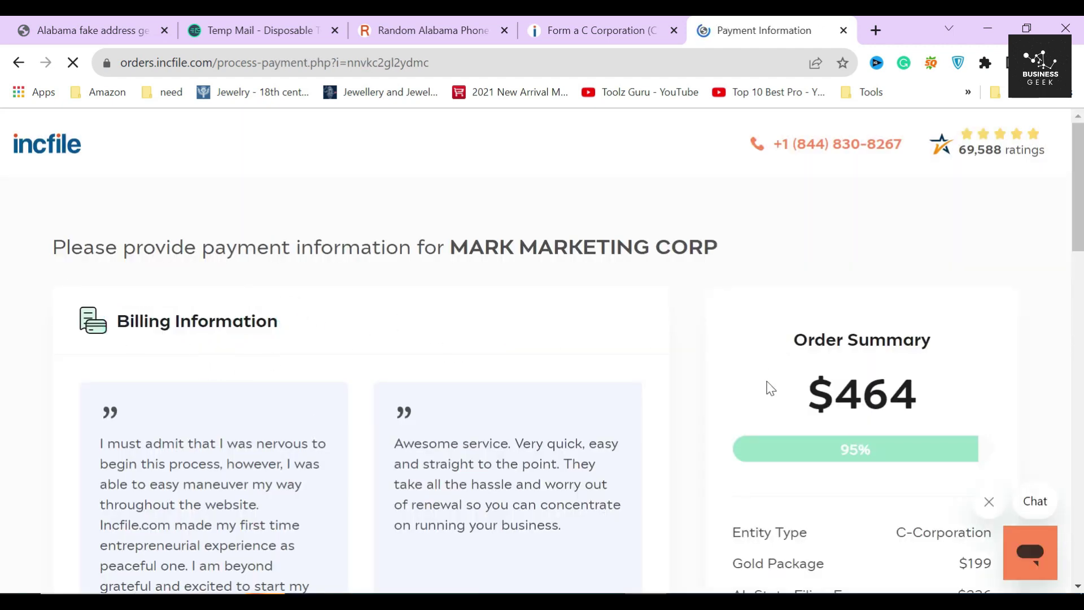
{"action": "left_click_drag", "start_coordinate": [805, 396], "coordinate": [947, 396]}
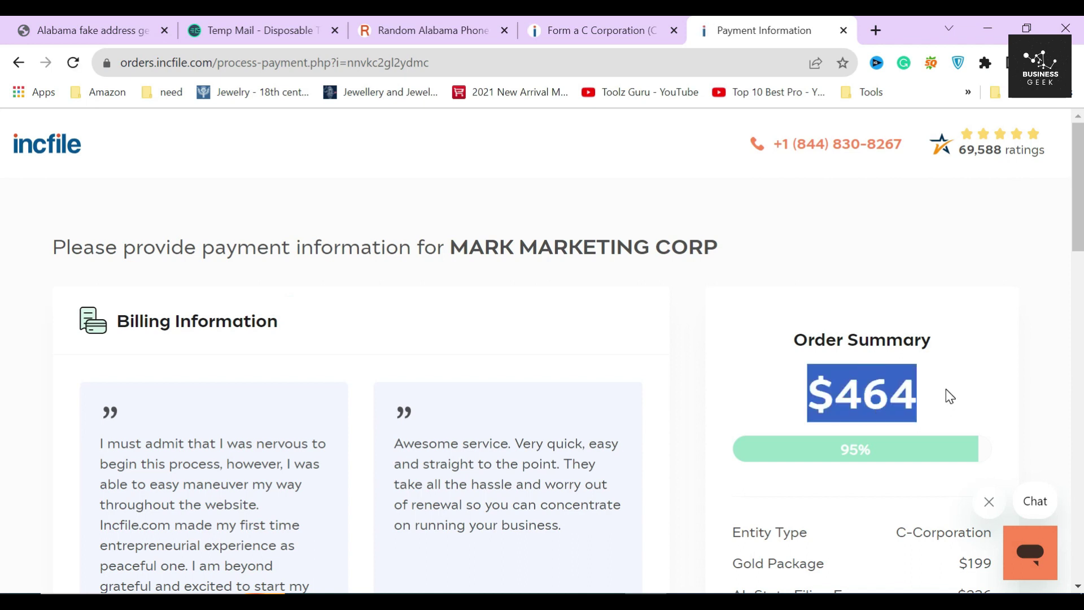
{"action": "left_click", "coordinate": [948, 399]}
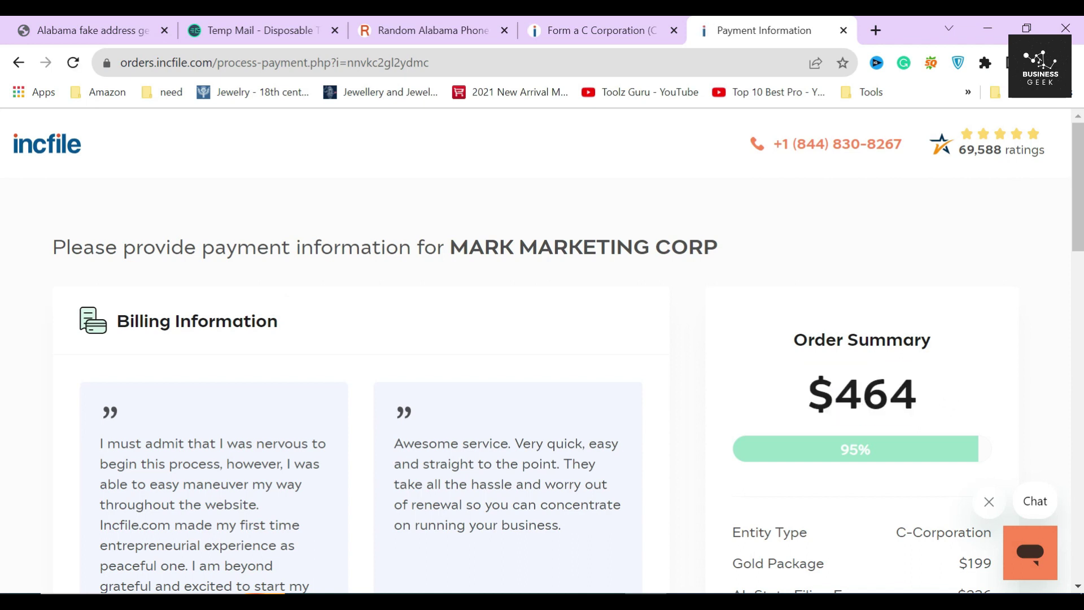
{"action": "scroll", "coordinate": [358, 400], "scroll_direction": "down", "scroll_amount": 10}
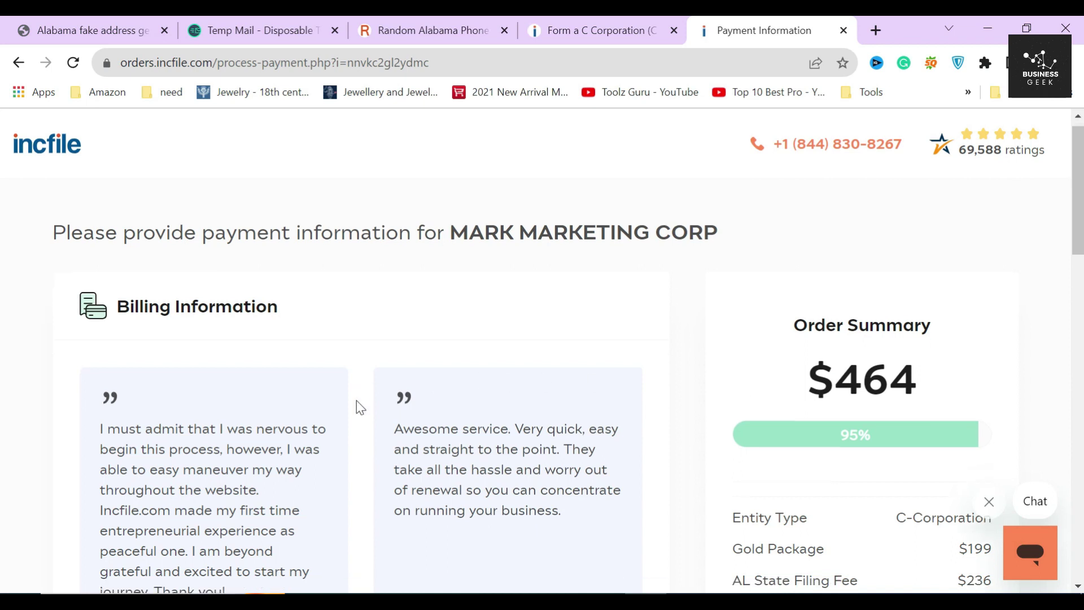
Step: Fill Cardholder Full Name from the saved contact name, then confirm the $464 total again
{"action": "left_click", "coordinate": [119, 285]}
{"action": "scroll", "coordinate": [222, 392], "scroll_direction": "down", "scroll_amount": 2}
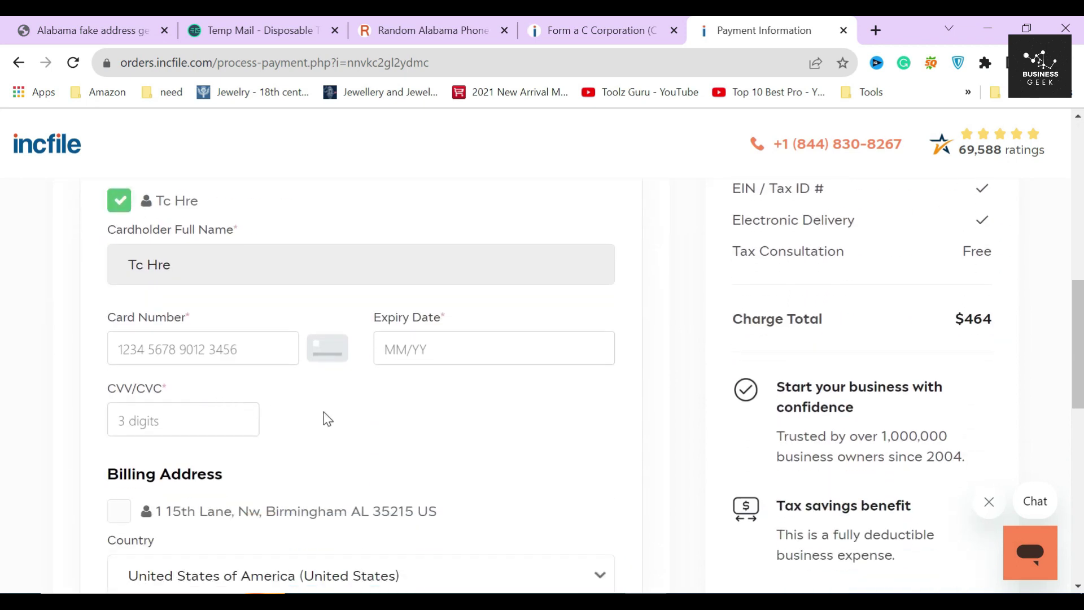
{"action": "scroll", "coordinate": [404, 432], "scroll_direction": "down", "scroll_amount": 6}
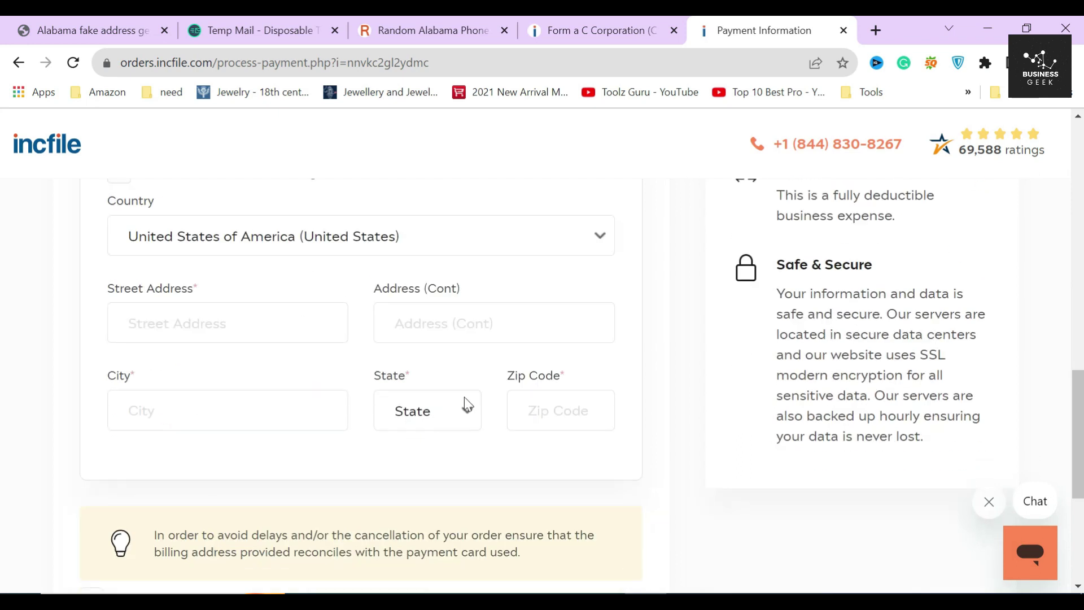
{"action": "scroll", "coordinate": [529, 351], "scroll_direction": "up", "scroll_amount": 3}
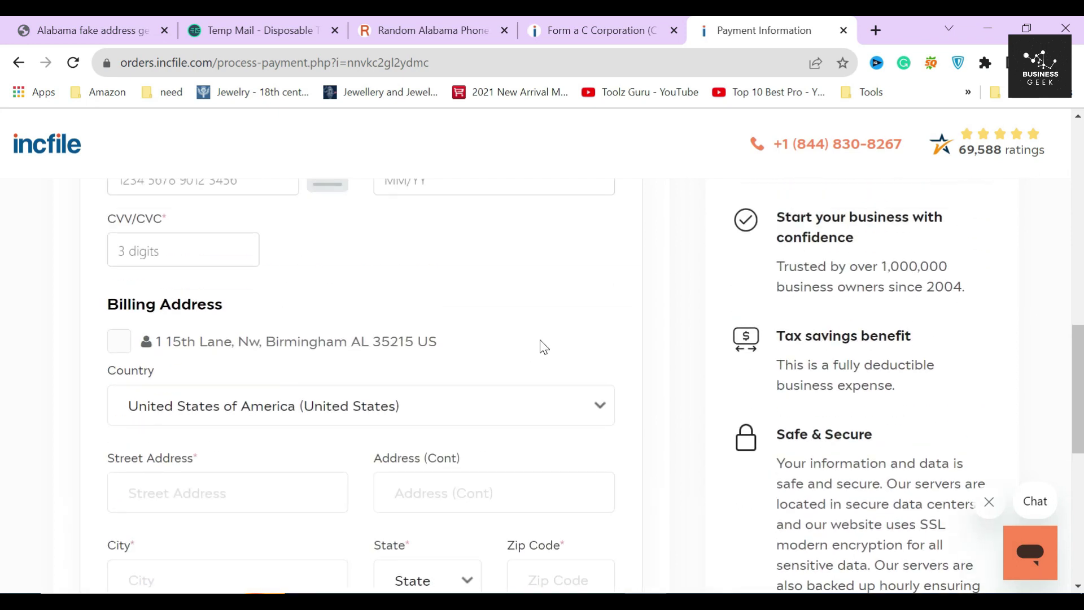
{"action": "scroll", "coordinate": [706, 394], "scroll_direction": "up", "scroll_amount": 10}
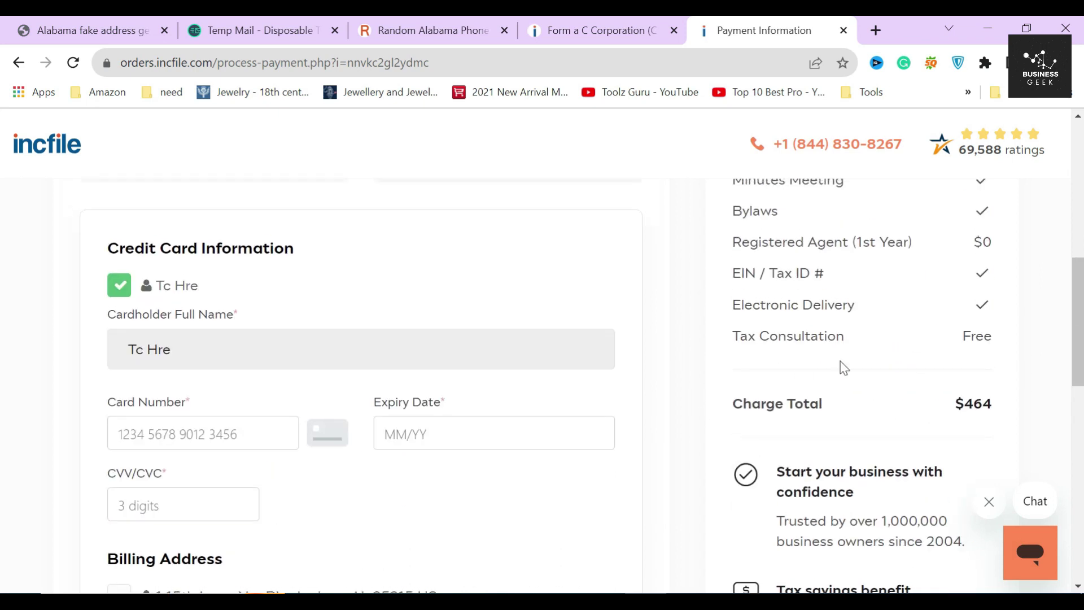
{"action": "left_click_drag", "start_coordinate": [804, 309], "coordinate": [939, 310]}
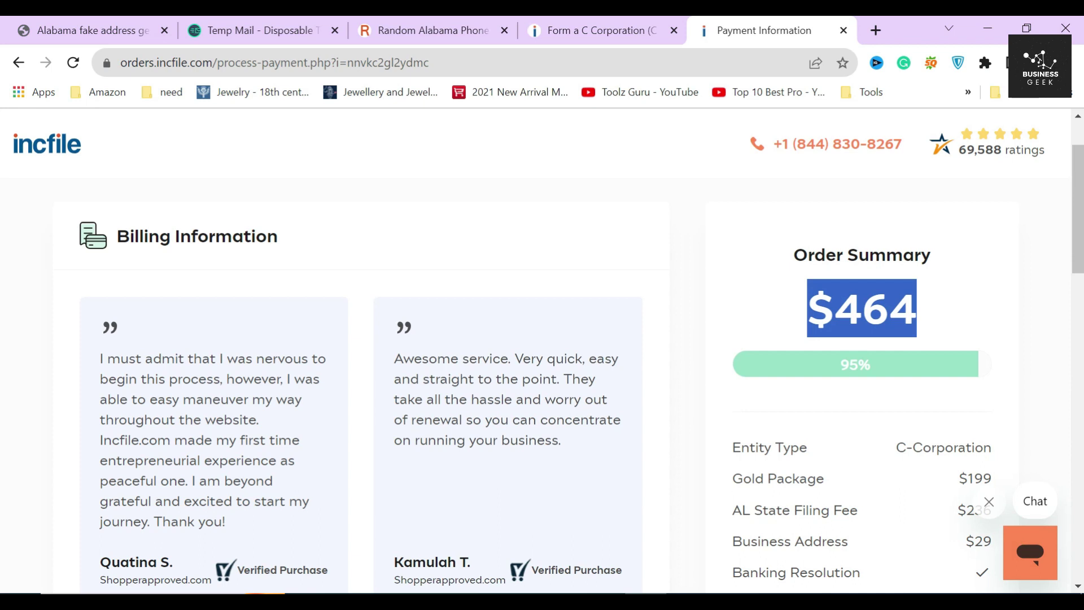
{"action": "left_click", "coordinate": [768, 318]}
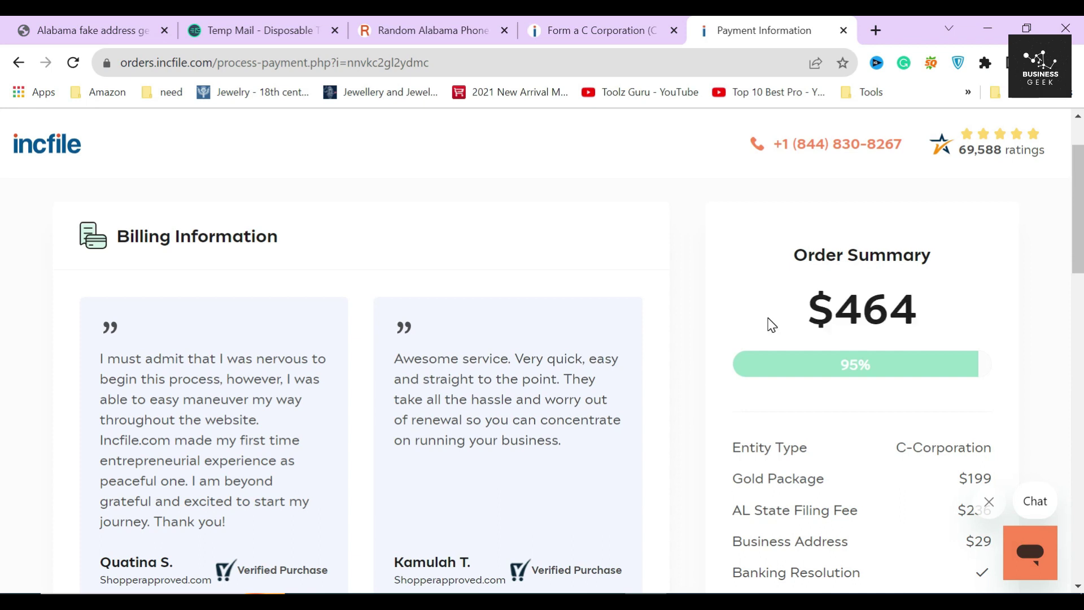